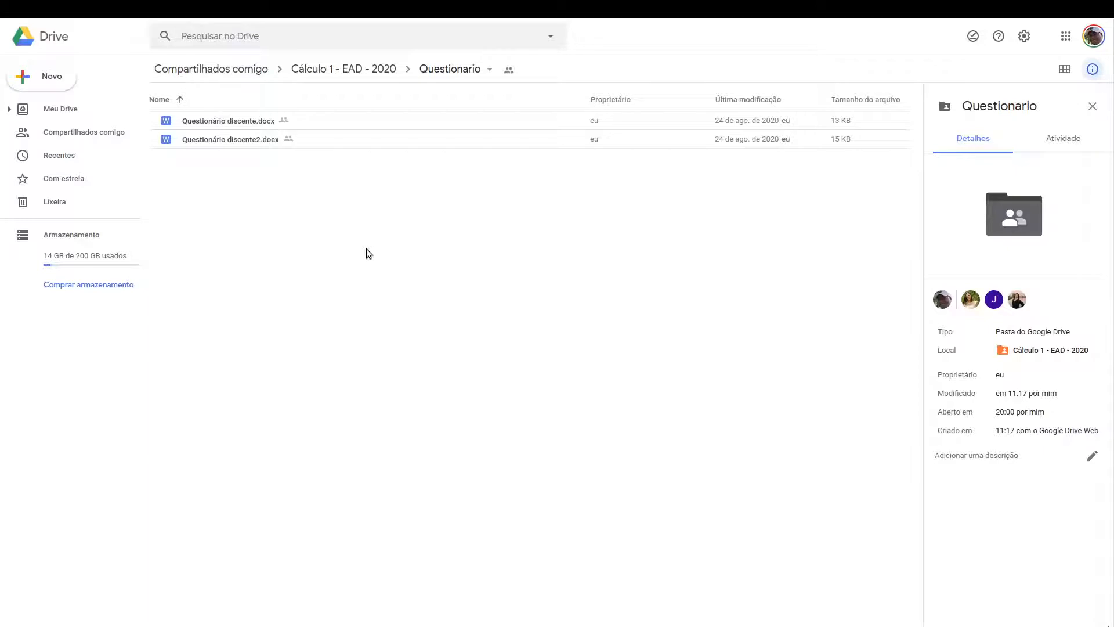
Create a blank Google Form in the shared Questionario folder, accepting the folder's sharing permissions.
right_click(288, 212)
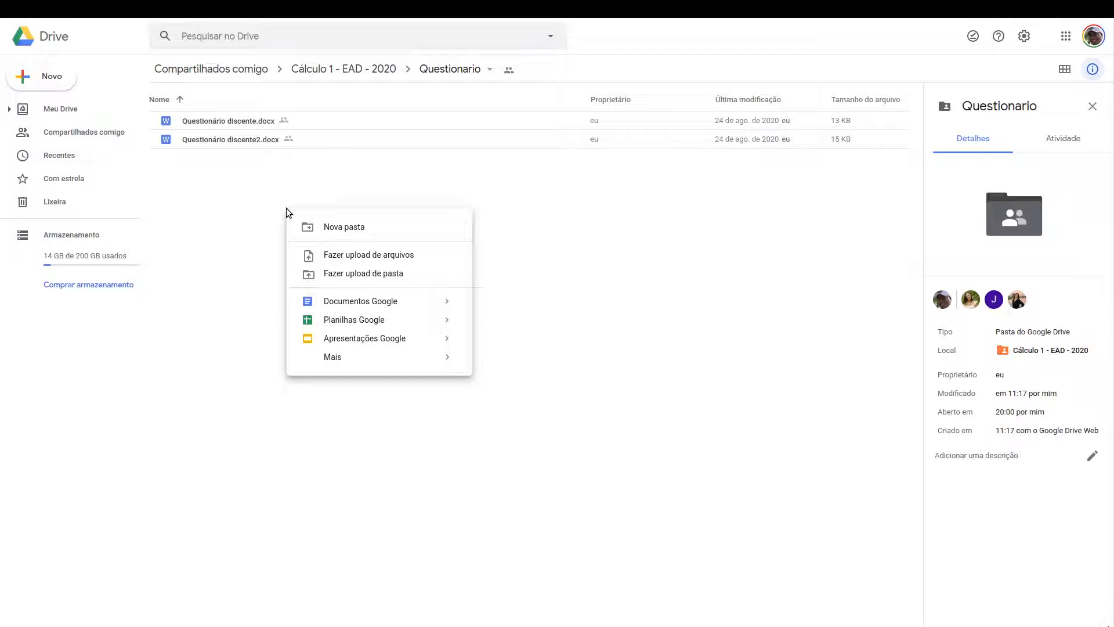
mouse_move(418, 360)
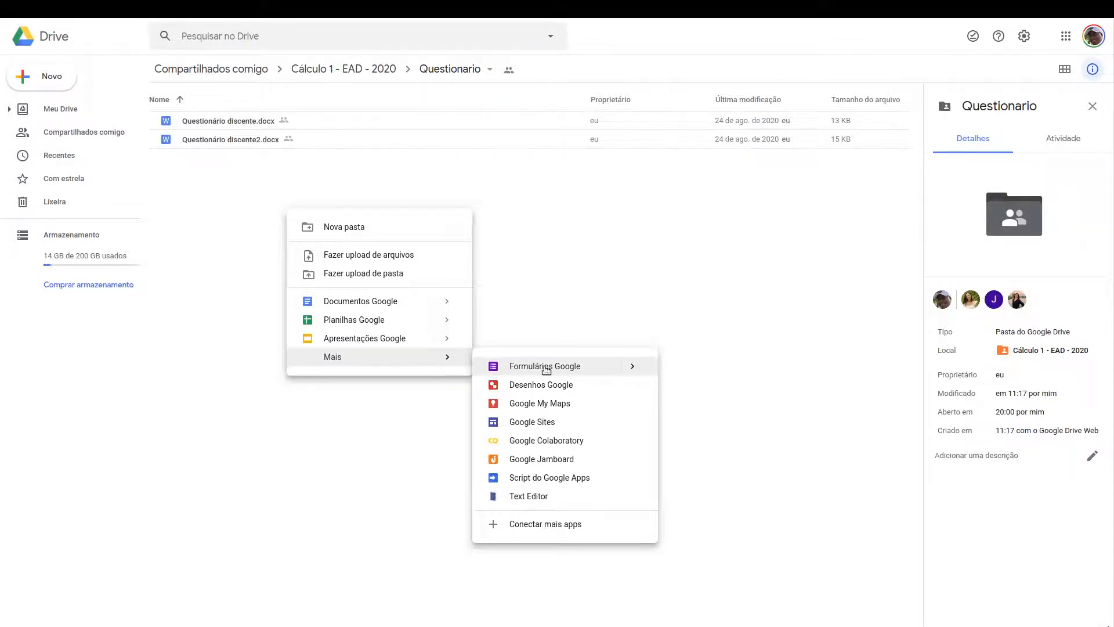
mouse_move(633, 369)
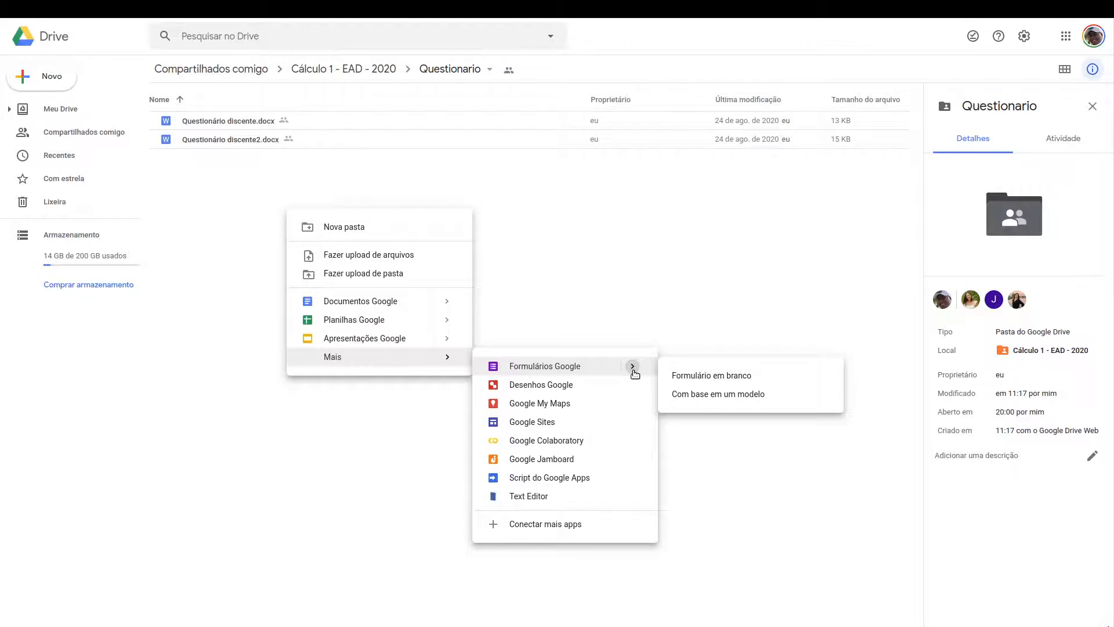
click(744, 376)
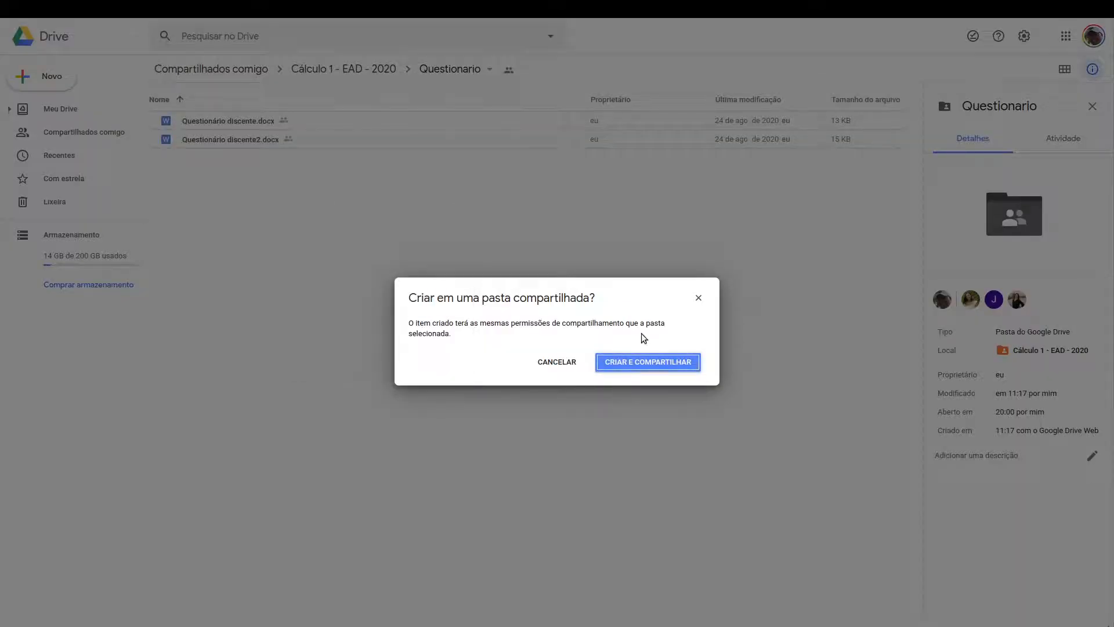
click(671, 363)
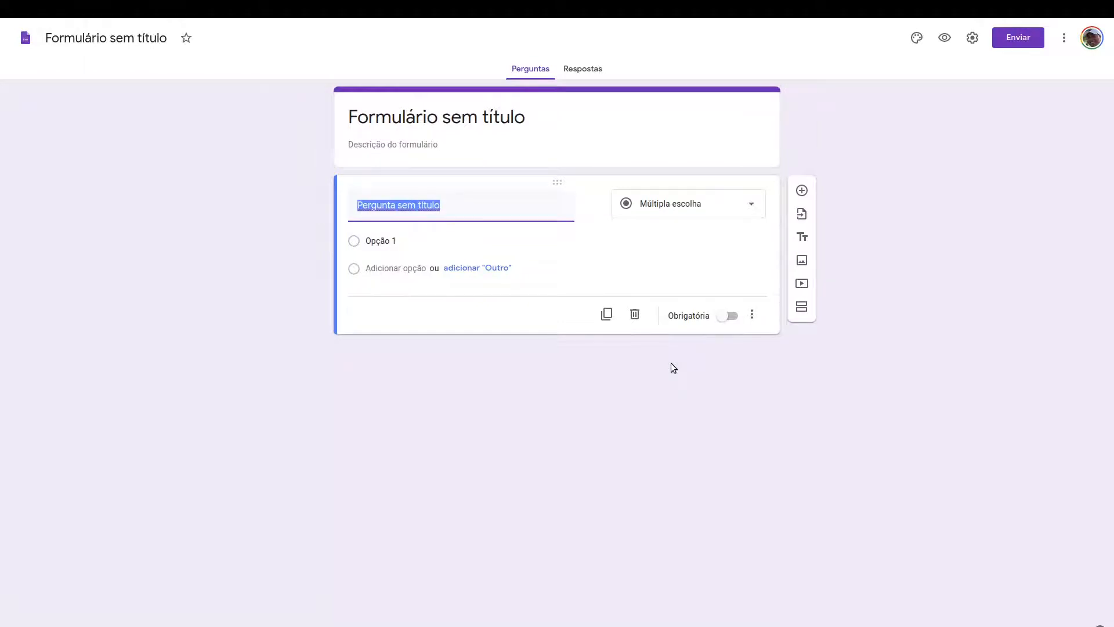
Title the form "Questionário de avaliação da disciplina de C1".
click(532, 120)
text(Que)
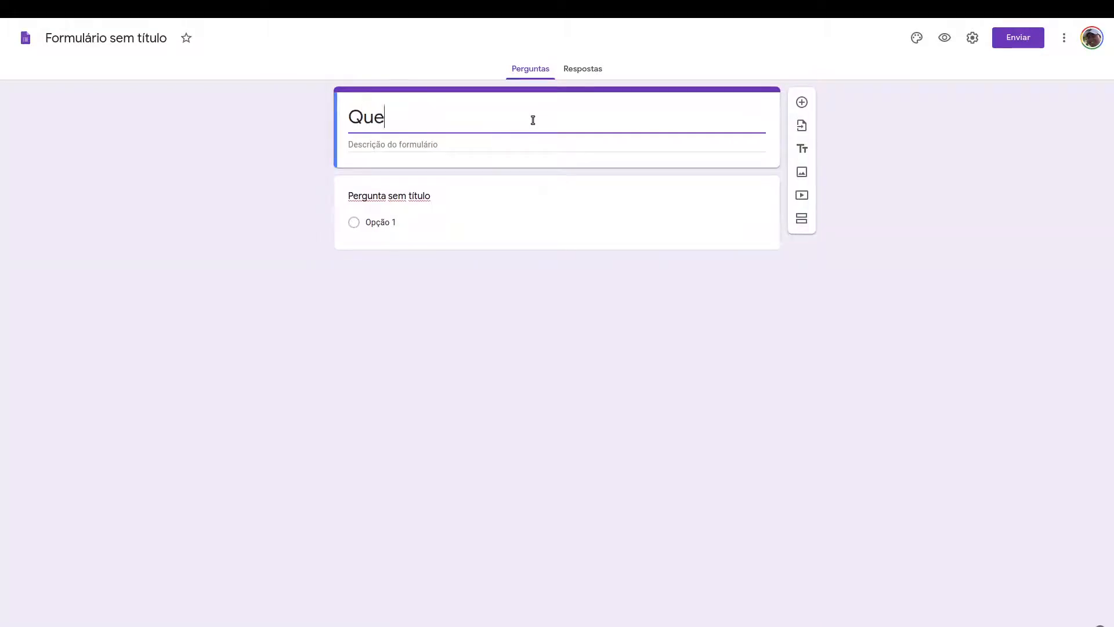
text(stionário de avaliação da )
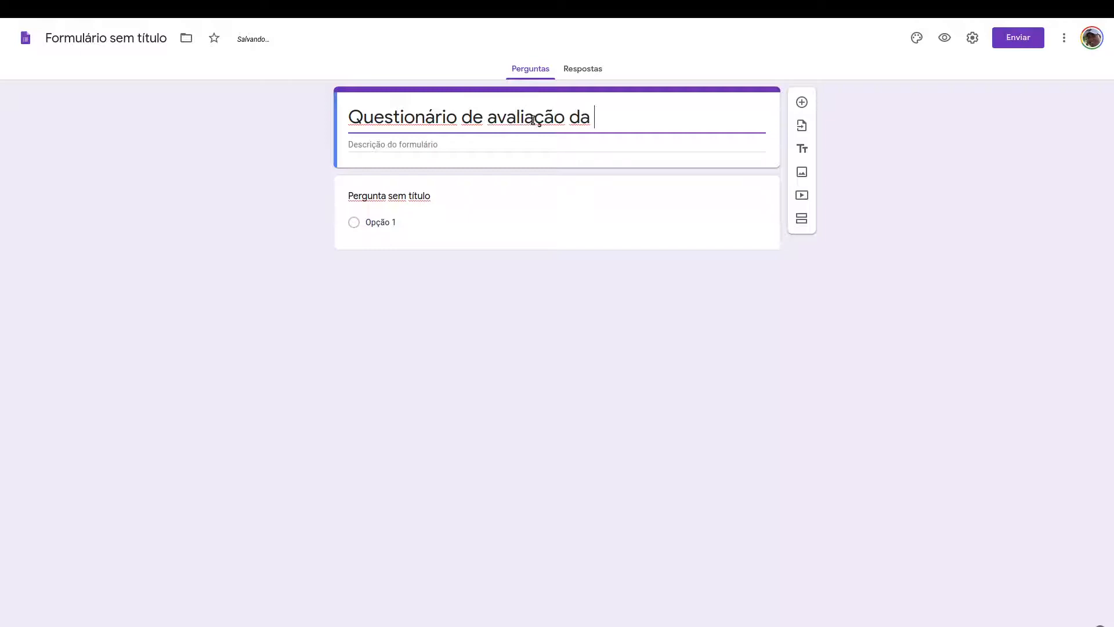
text(disciplina de C1)
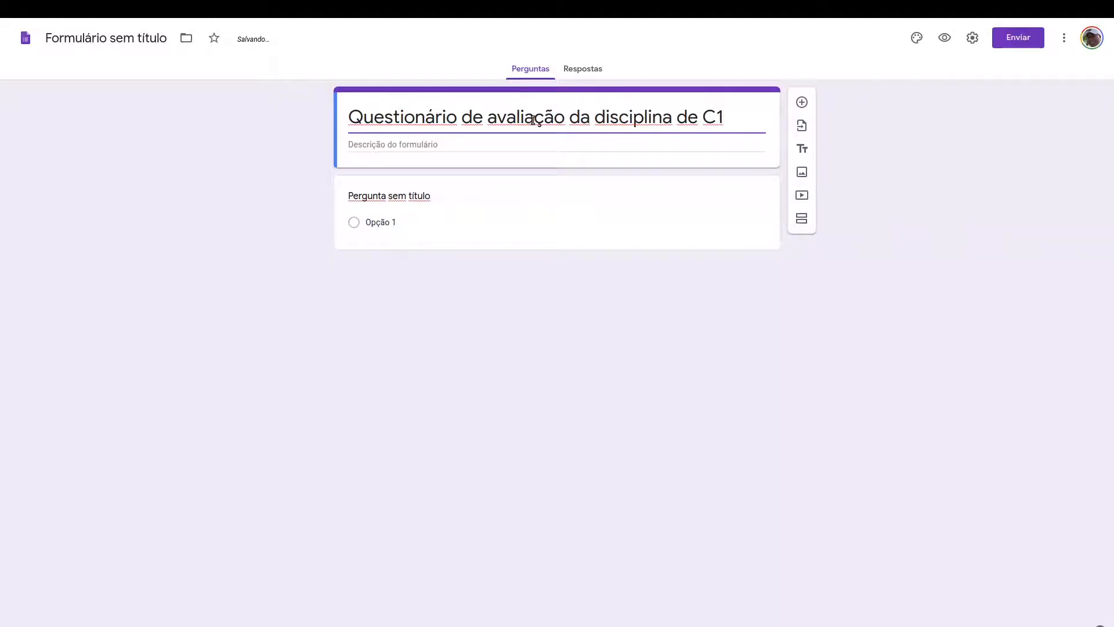
Shorten the form title to "Avaliação da disciplina de C1" by replacing its opening words.
key(Home)
key(shift+Right)
key(shift+Right)
key(shift+Right)
key(shift+Right)
key(shift+Right)
key(shift+Right)
key(shift+Right)
key(shift+Right)
key(shift+Right)
key(shift+Right)
key(shift+Right)
key(shift+Right)
key(shift+Right)
key(shift+Right)
key(shift+Right)
key(shift+Right)
key(shift+Right)
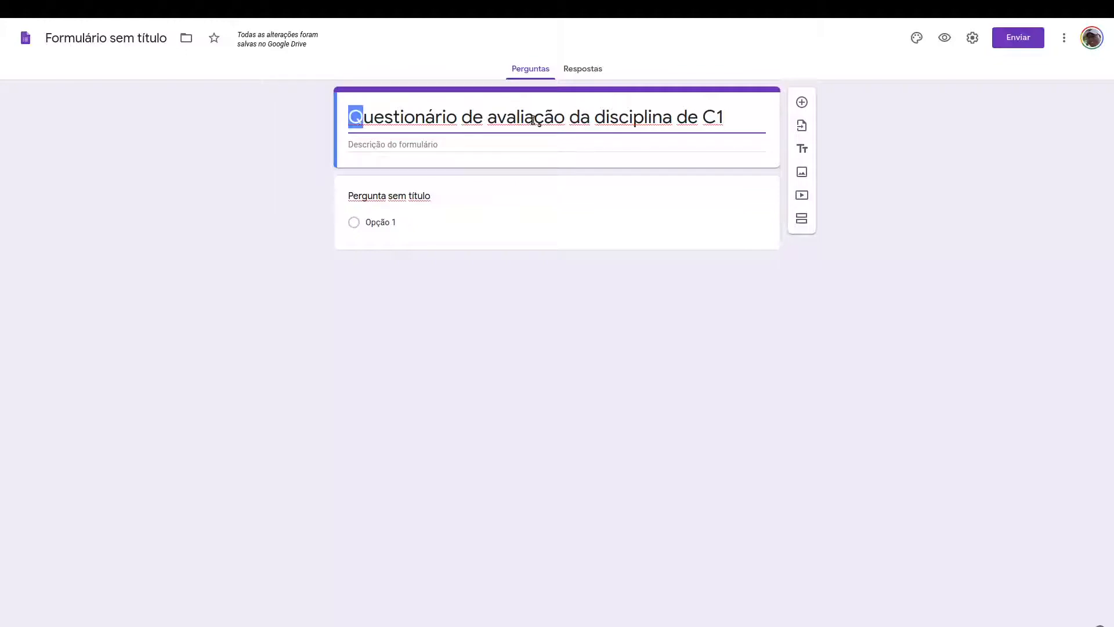
text(A)
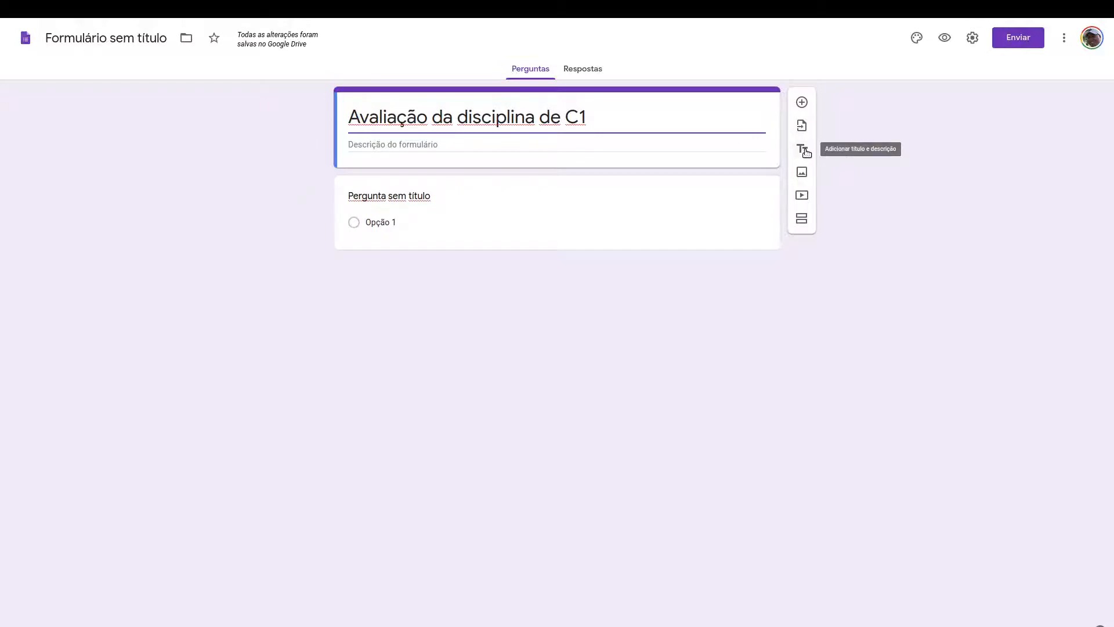
Add a new section after the form header and title it "Dados".
click(805, 221)
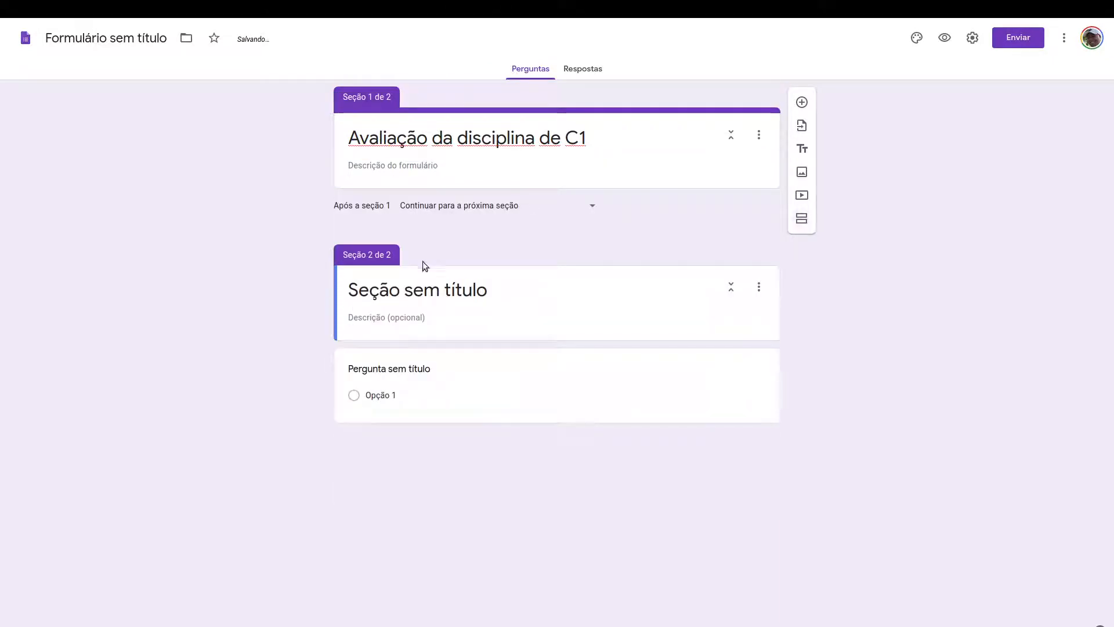
click(471, 287)
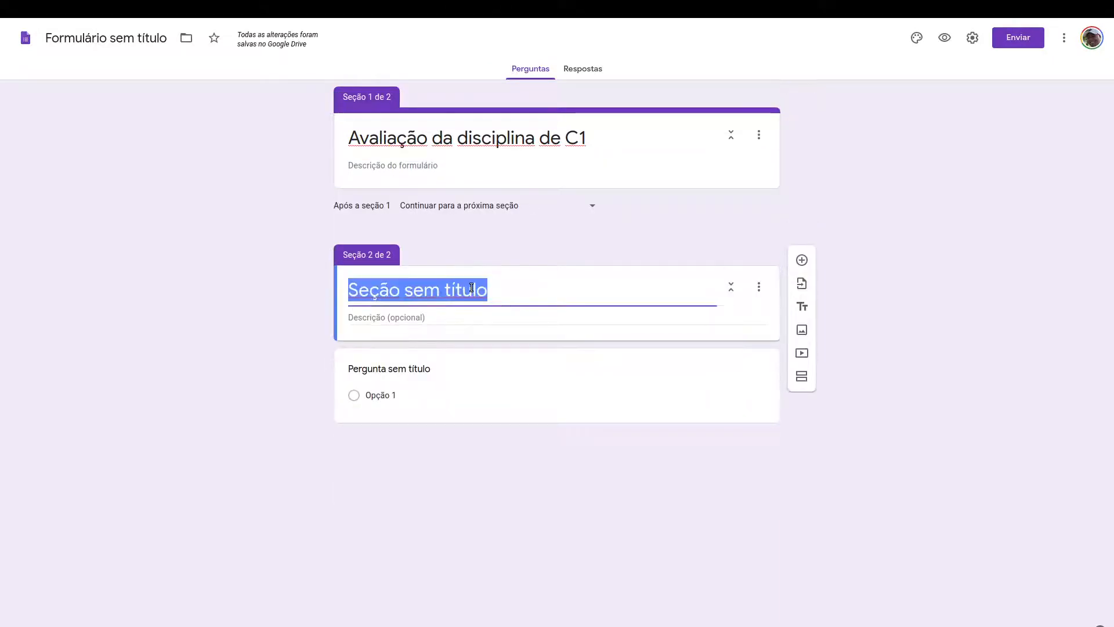
text(Dados)
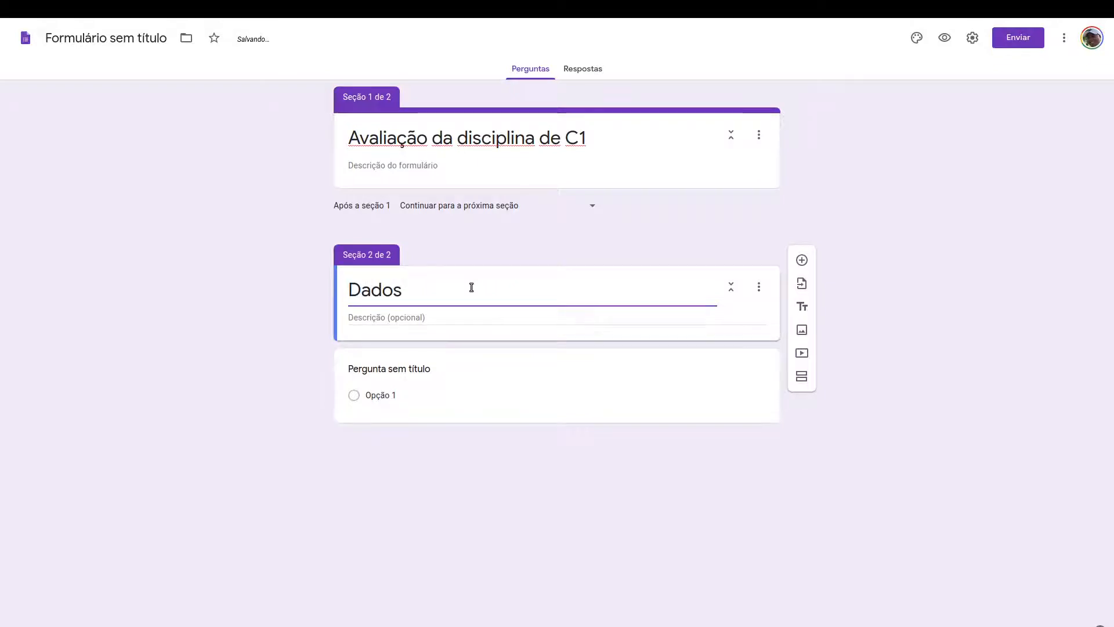
click(933, 479)
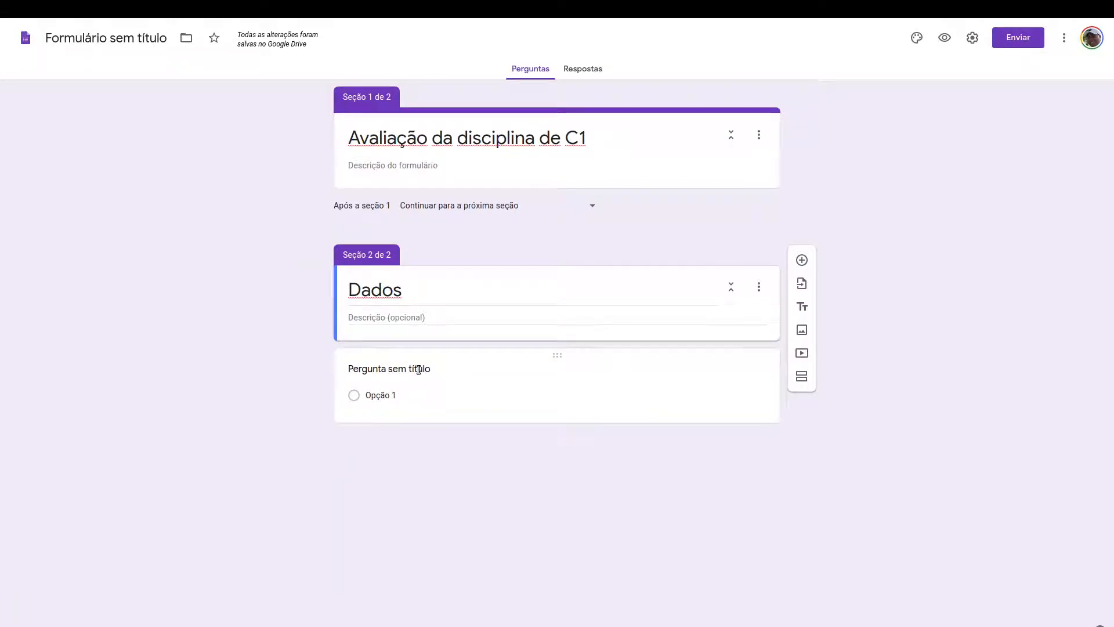
Turn the untitled question into "Nome completo", keep it as a short answer (Resposta curta), and make it required.
click(418, 370)
text(Nome completo)
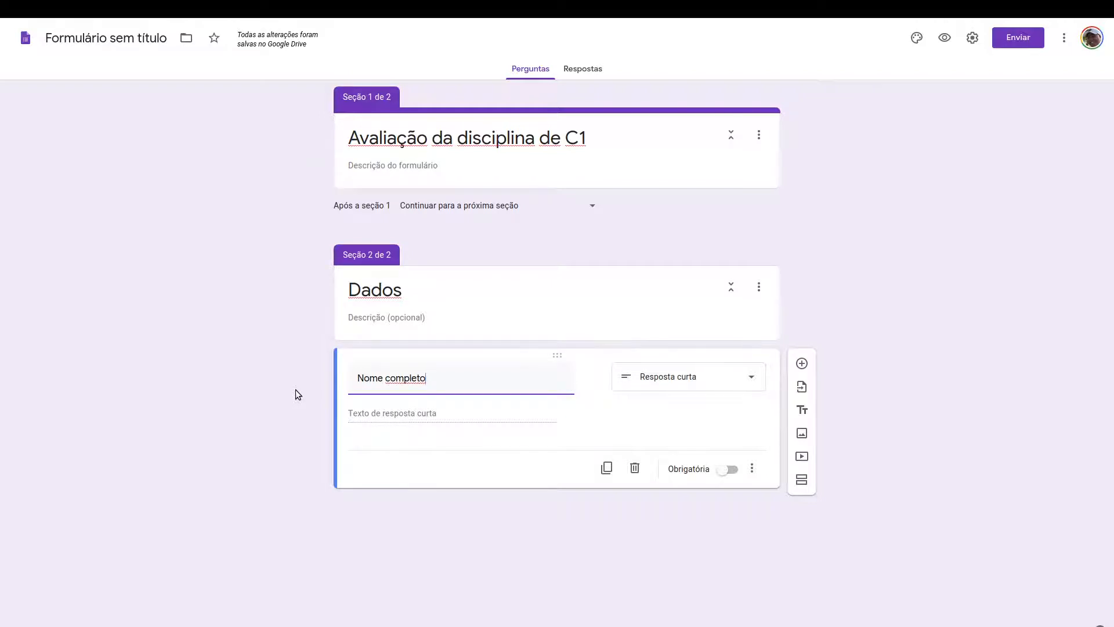
click(751, 379)
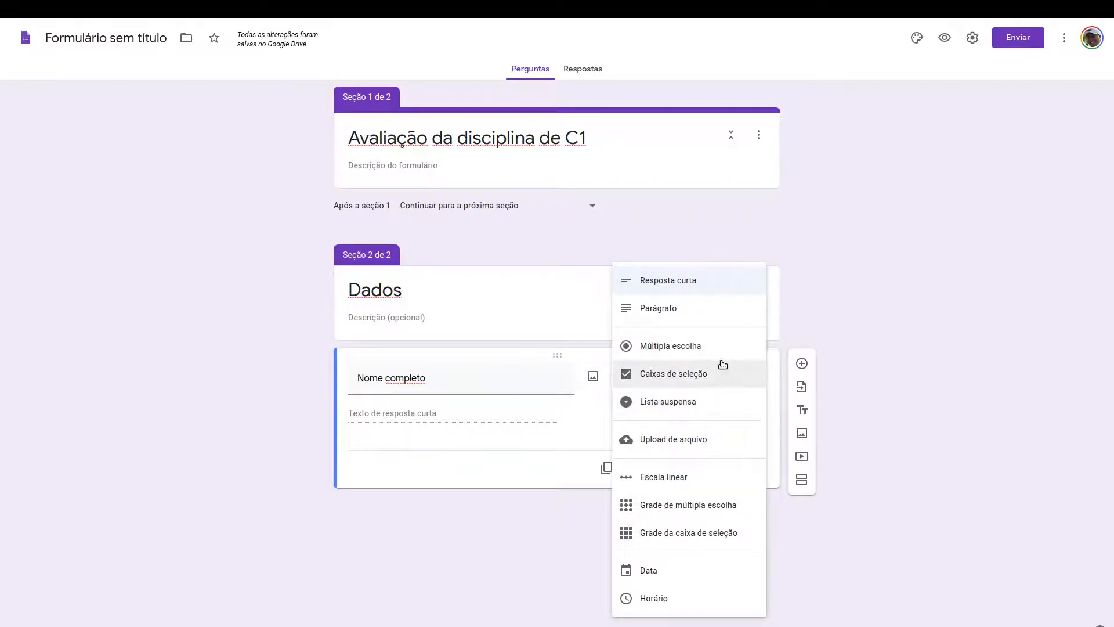
click(844, 349)
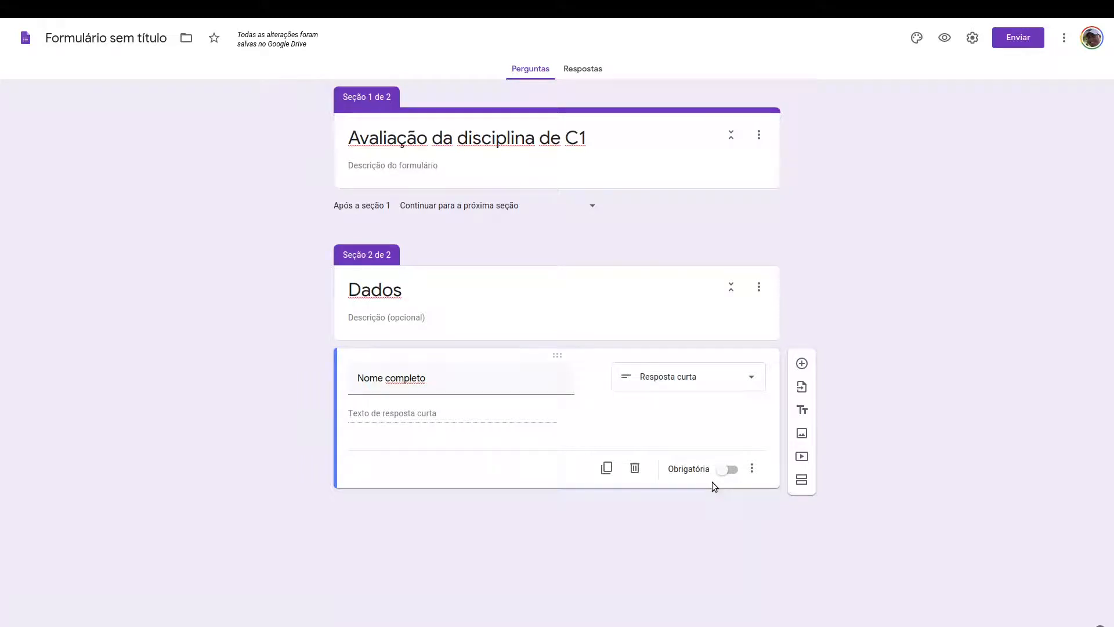
click(727, 471)
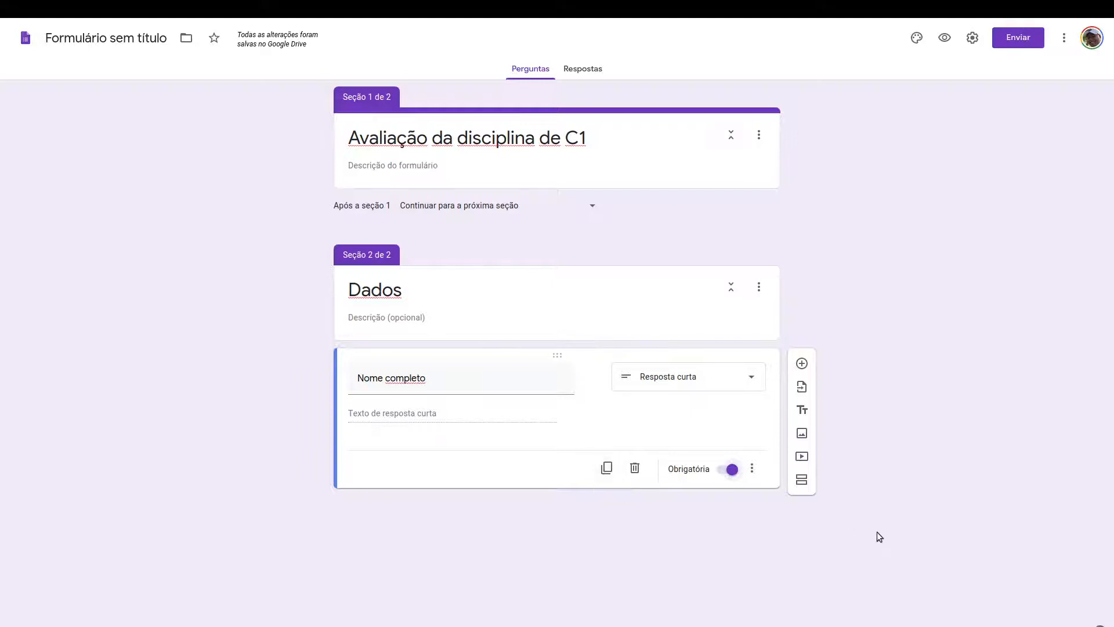
Add a required short-answer question "Nº de matrícula" with response validation set to Número, É um número.
click(802, 363)
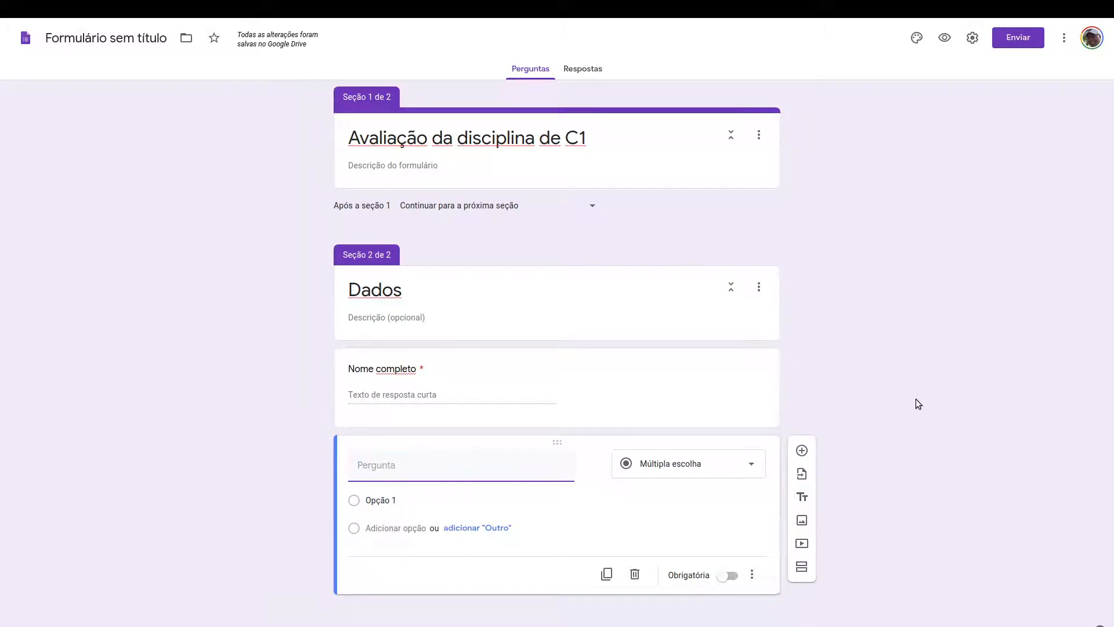
text(N)
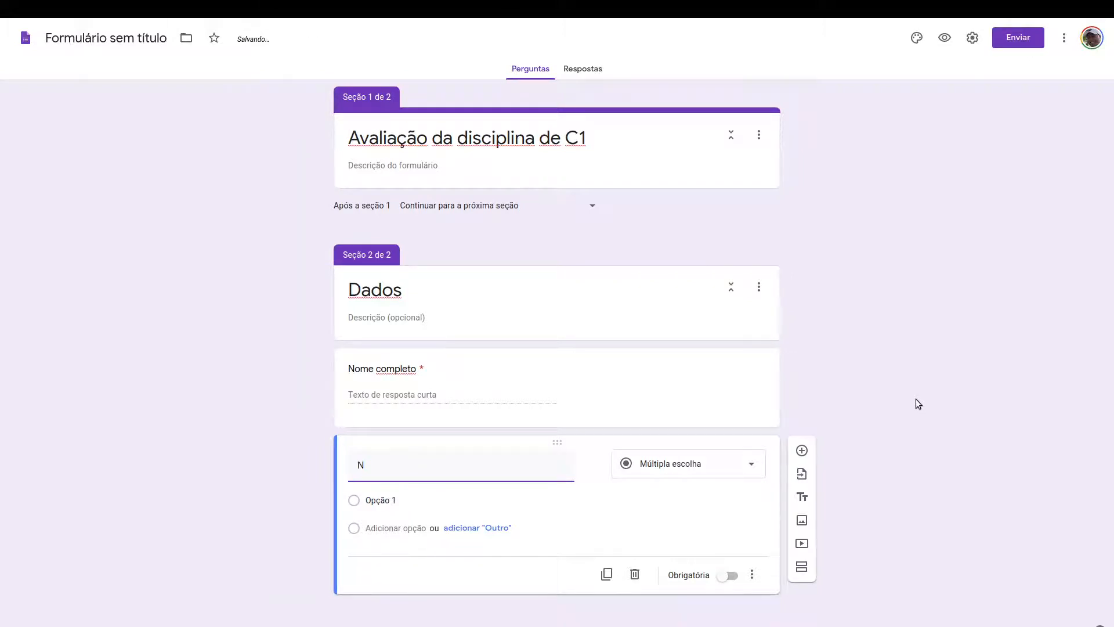
text(º de matrícula)
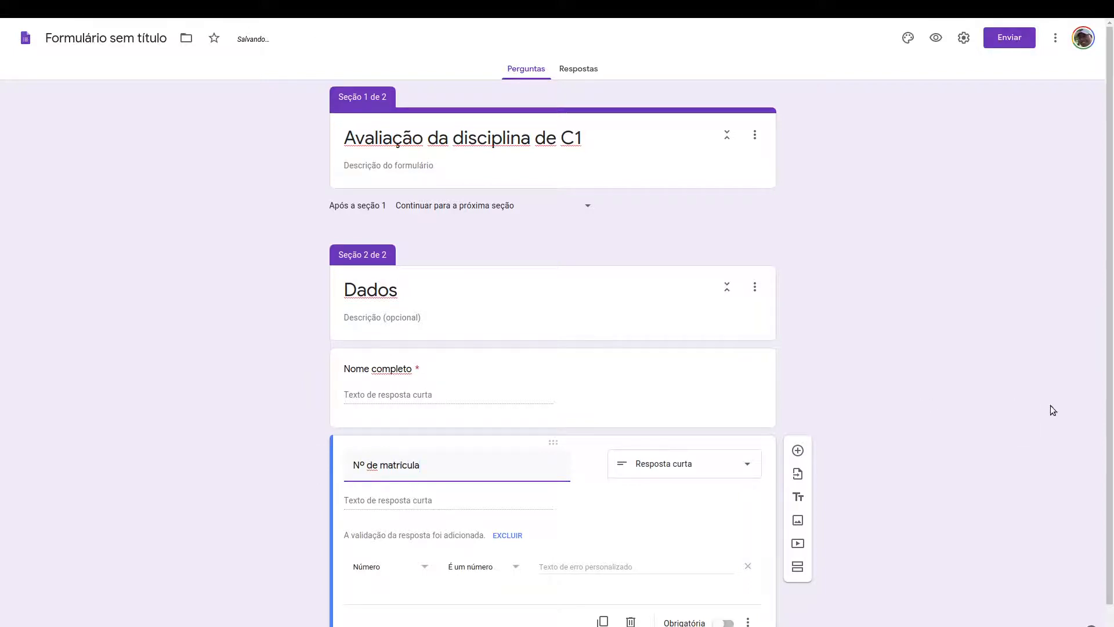
scroll(899, 419, down, 2)
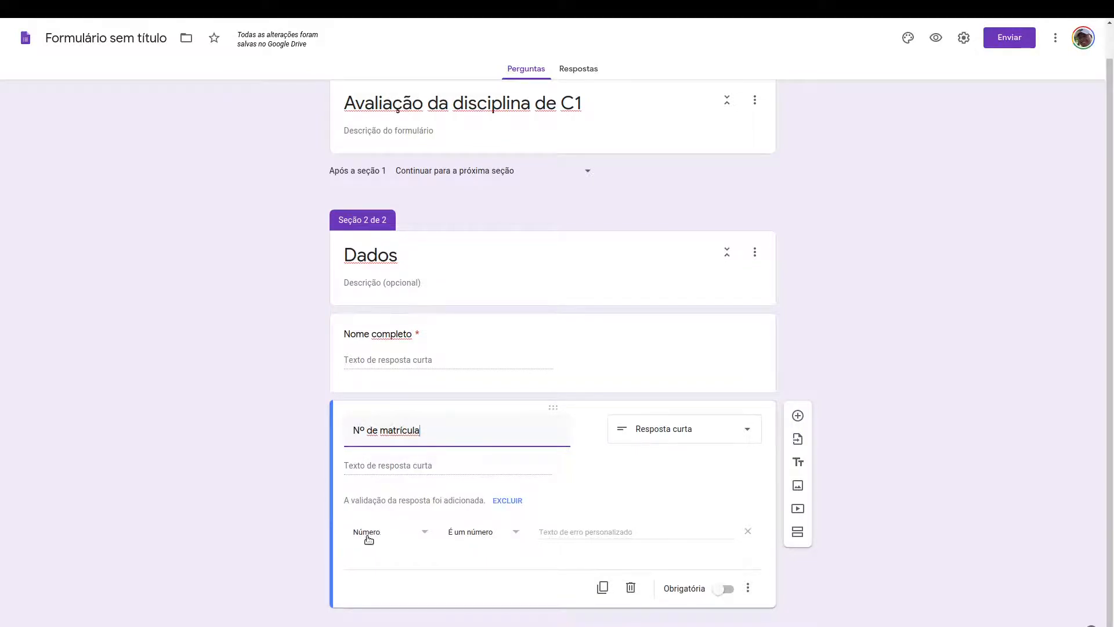
click(427, 534)
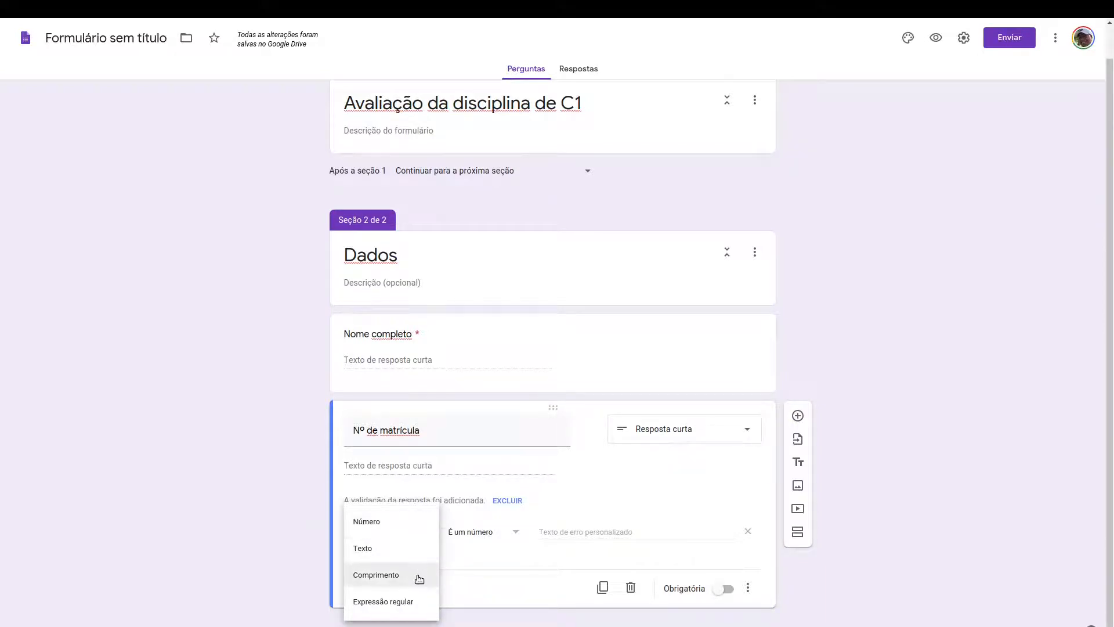
click(400, 524)
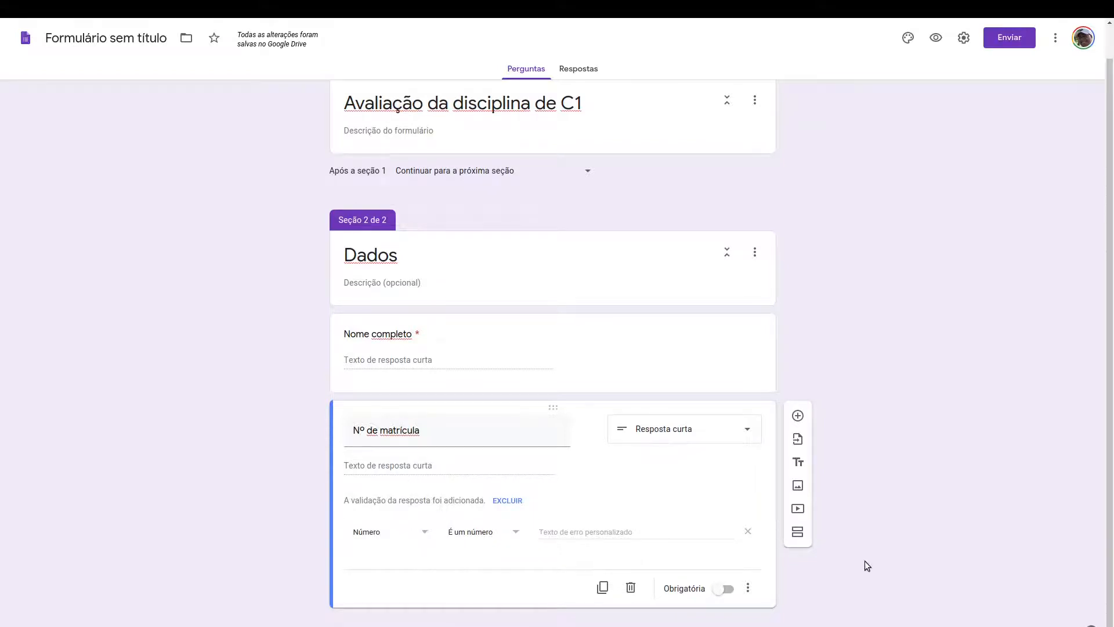
click(724, 588)
Add a question "Curso" below the matrícula question and set its type to Lista suspensa.
click(798, 417)
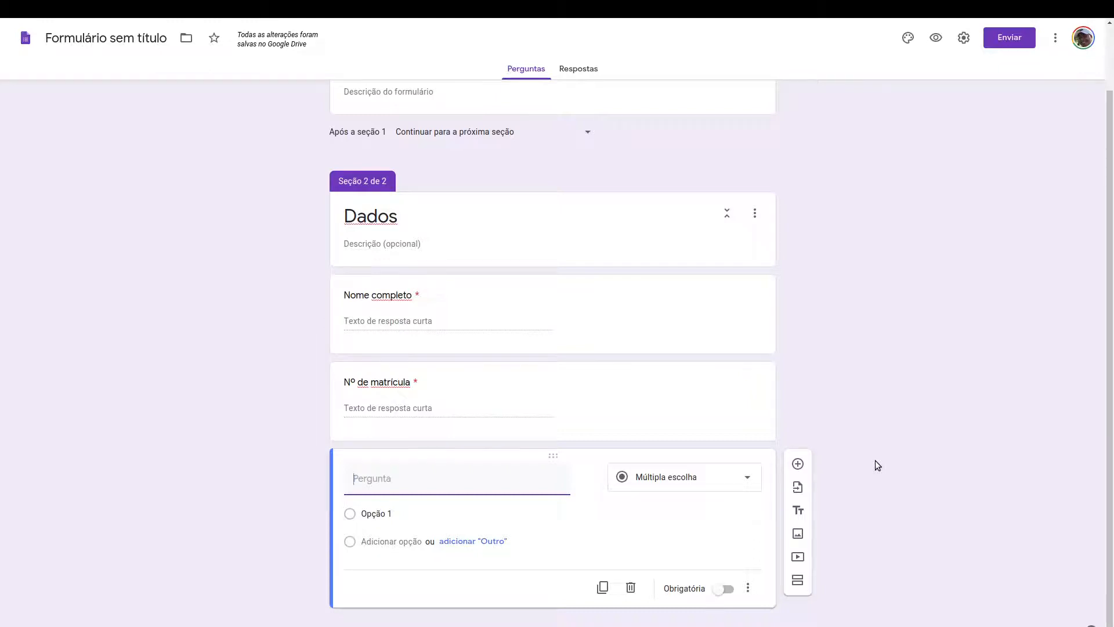
text(Curso)
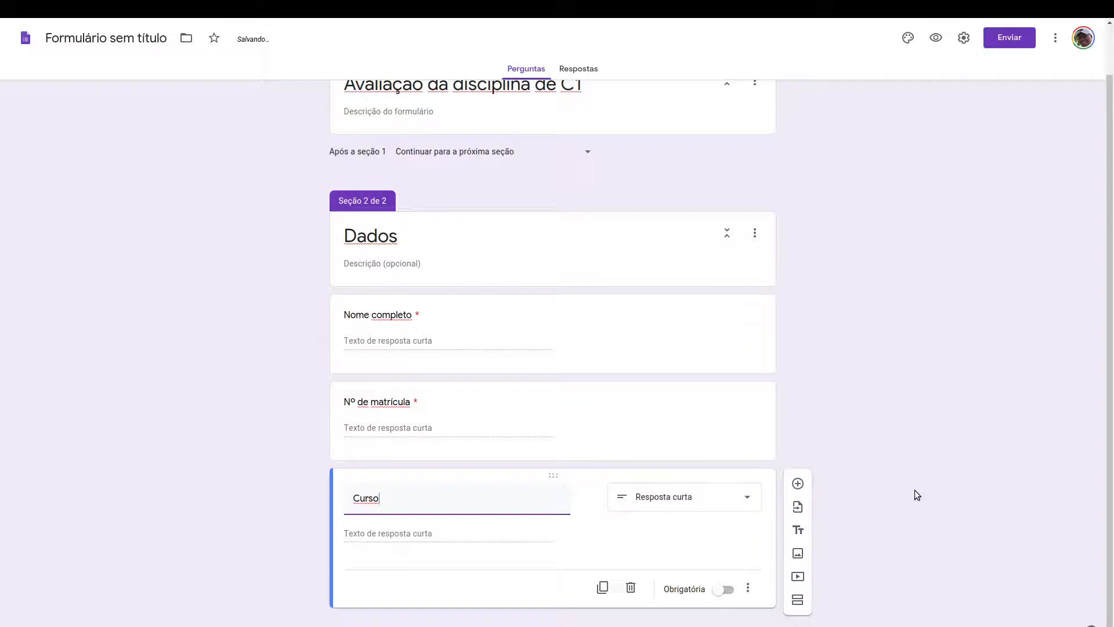
click(745, 501)
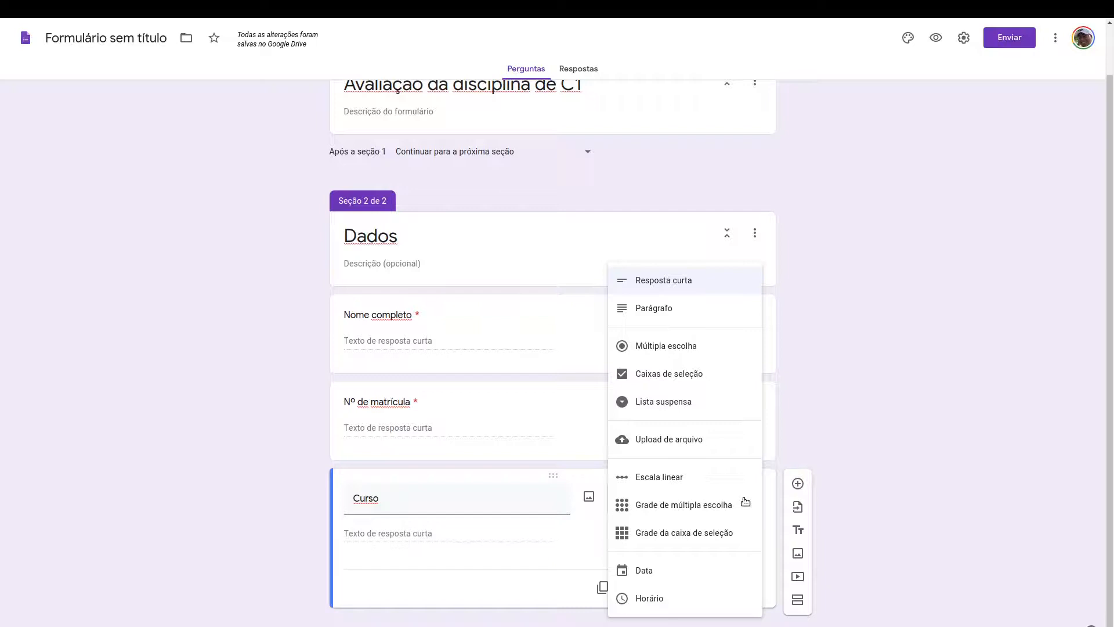
click(712, 406)
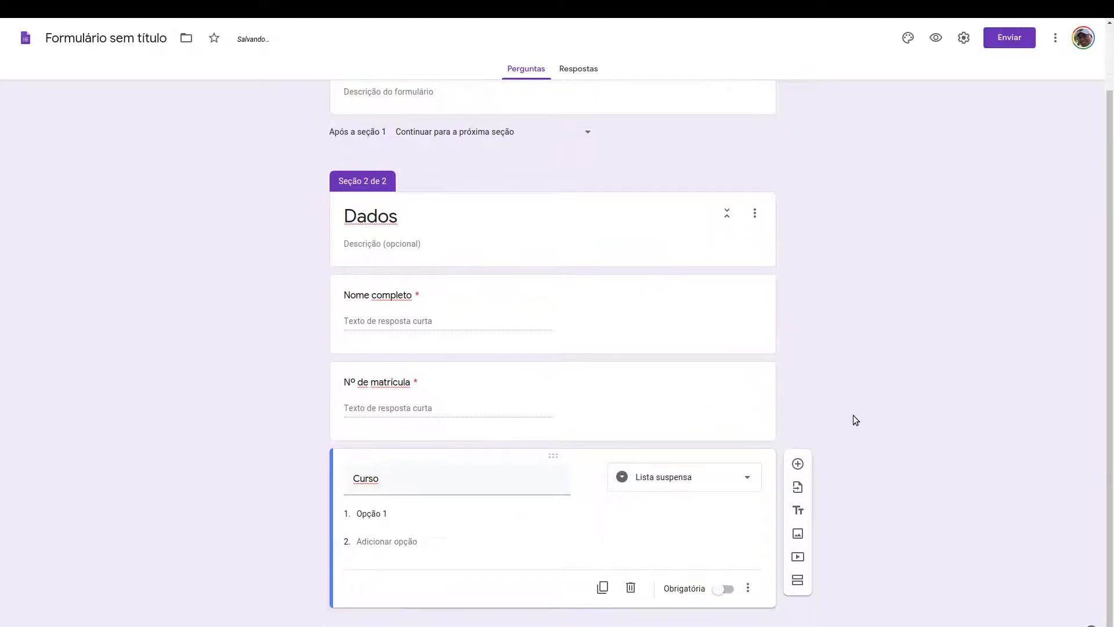
click(748, 478)
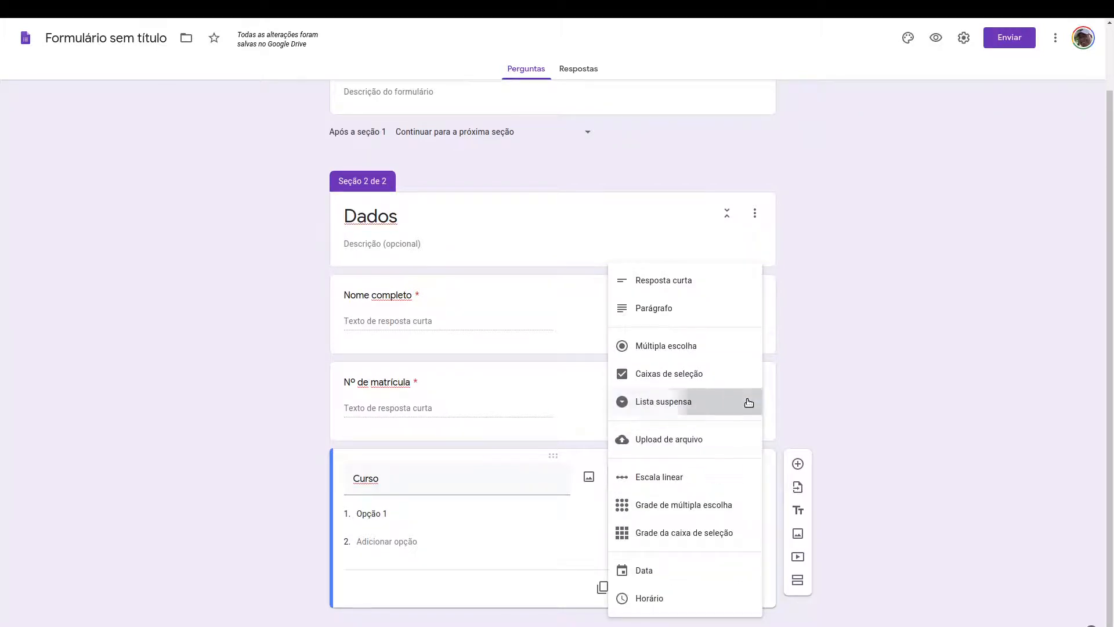
click(746, 400)
Set the first option of the Curso question to "7800 - Química Forense".
click(381, 513)
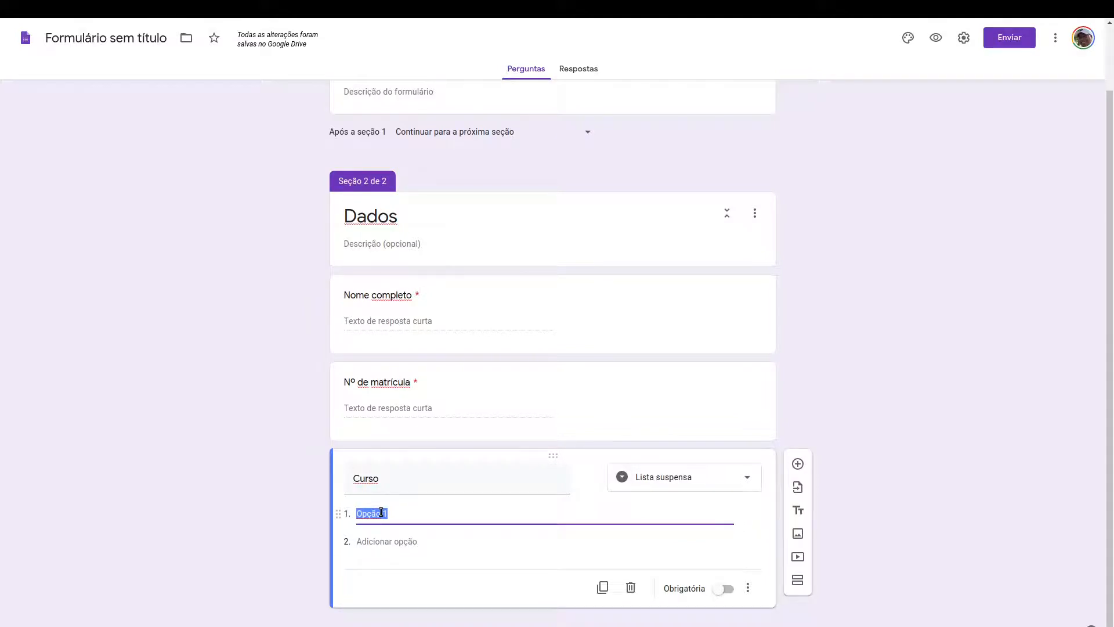
text(Química )
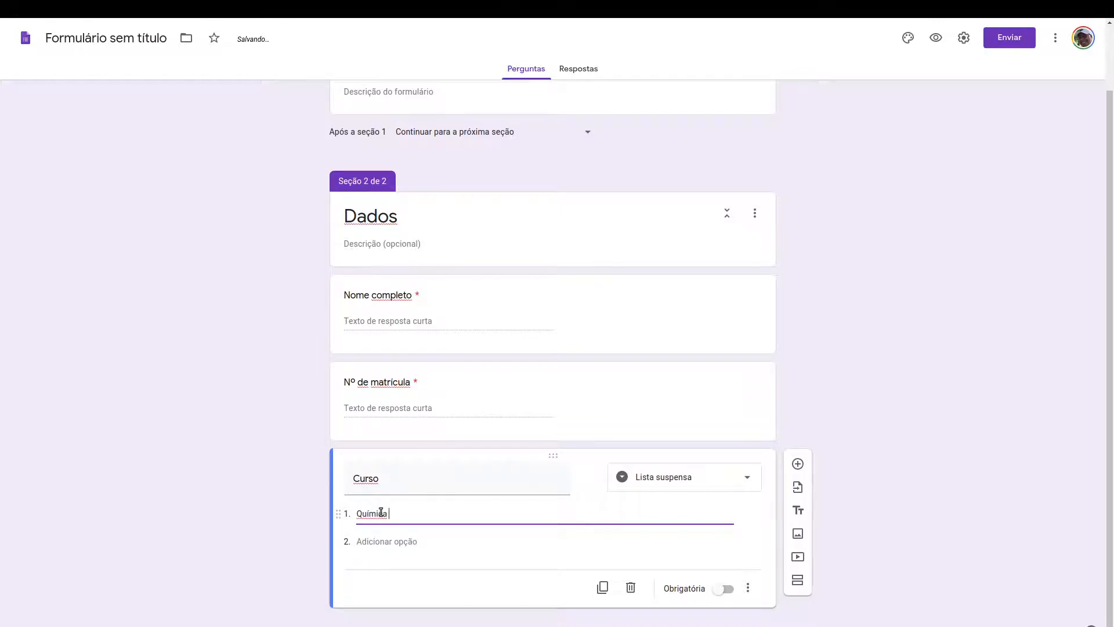
text(Forense)
key(Home)
text(7800 -)
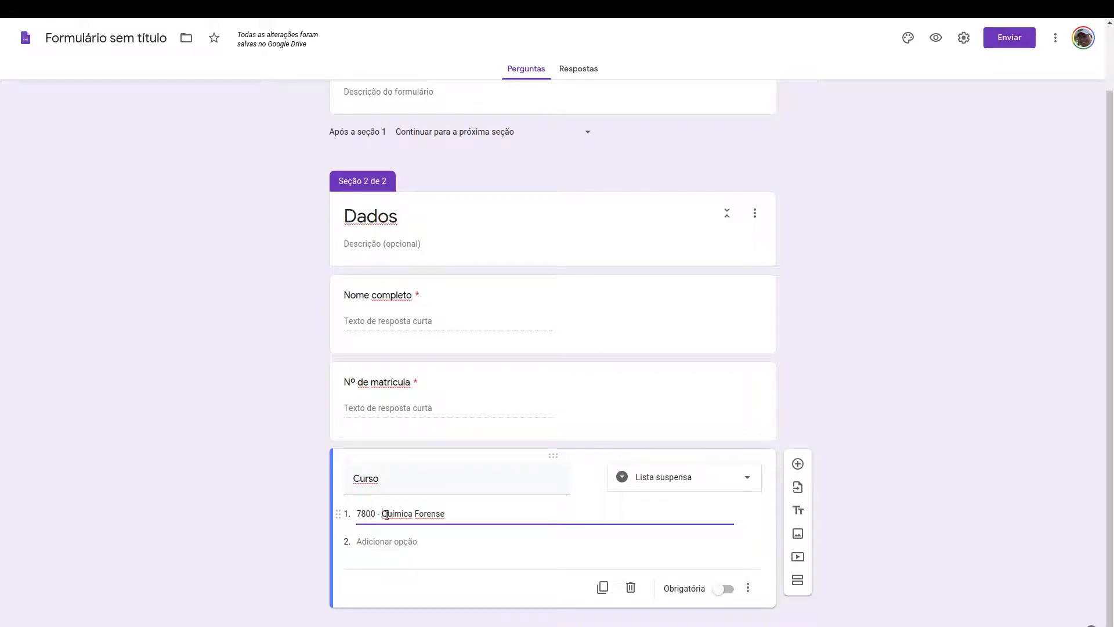
Add the options "3900 - Ciência da Computação" and "3910 - Eng. da Computação" to the Curso question.
click(403, 541)
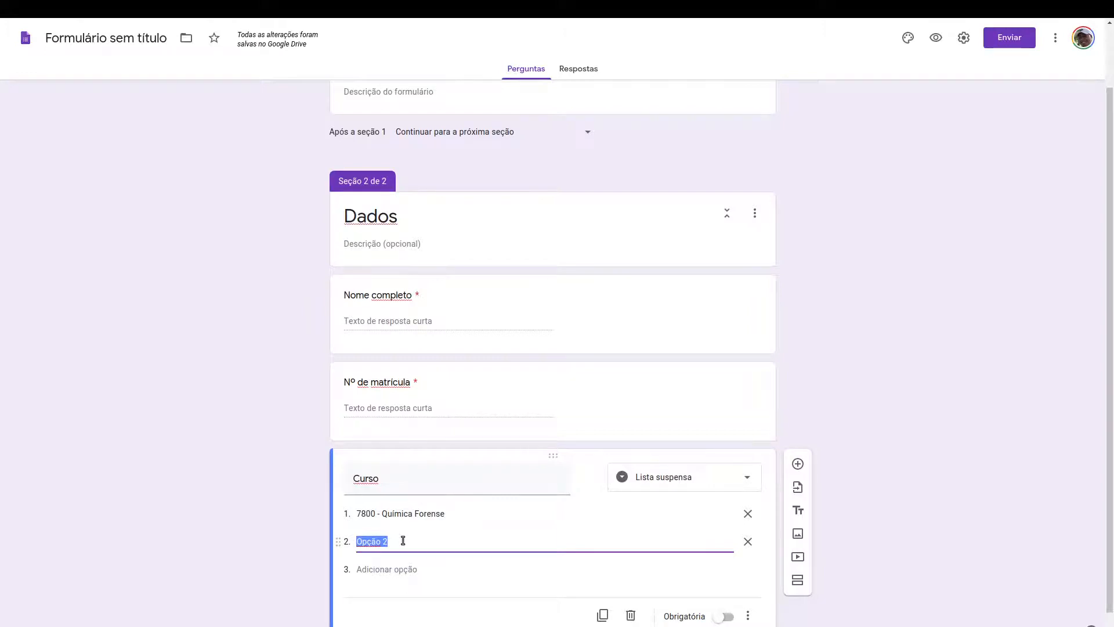
text(3900 - Ci)
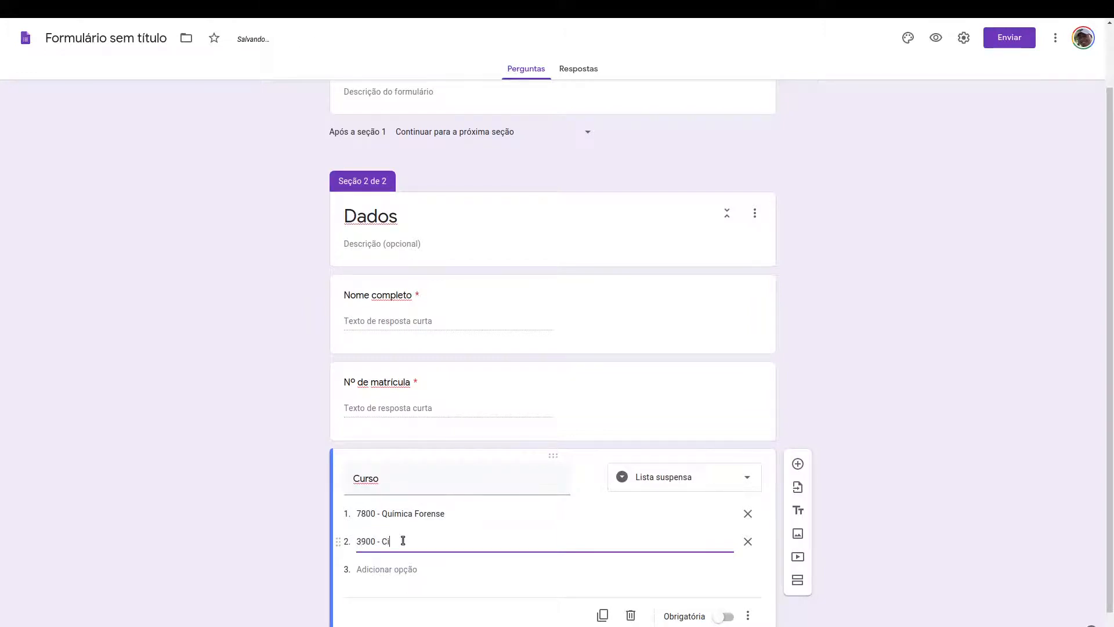
text(ência da Computação)
click(400, 569)
text(3910 - En)
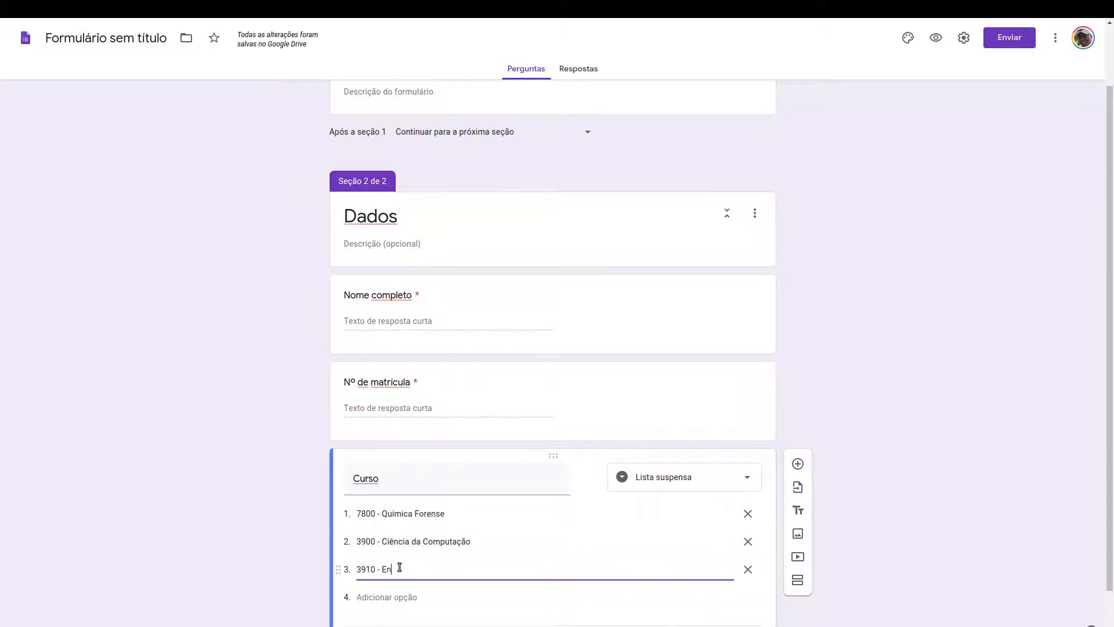
text(g. da Computação)
click(399, 569)
text(.)
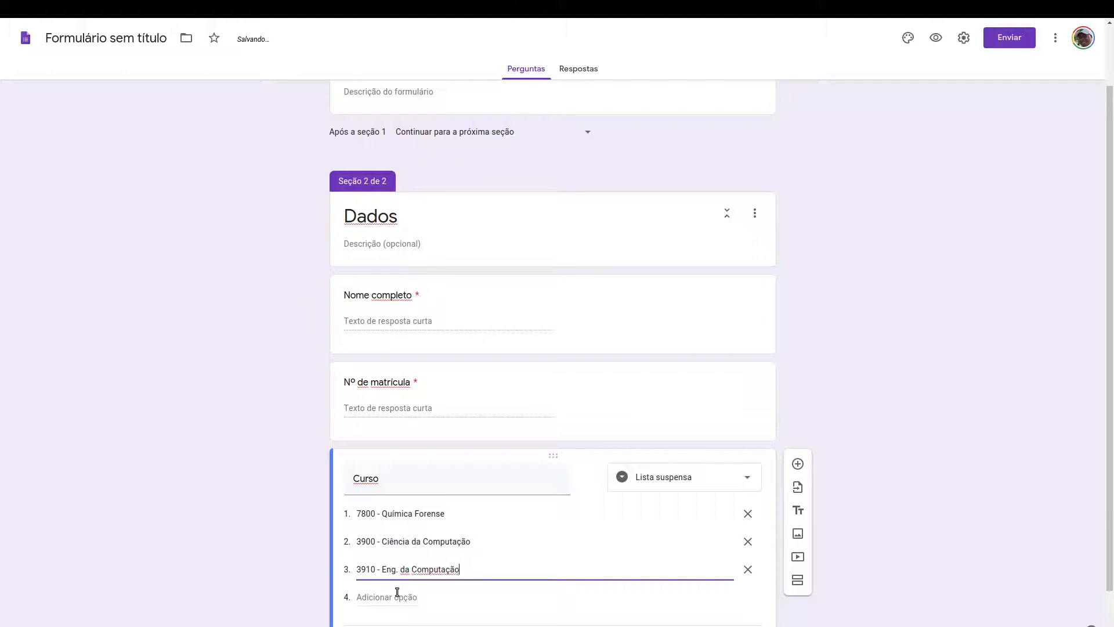
Add the options "6100 - Eng. de Materiais" and "6400 - Eng. Hídrica" to the Curso question and make it required.
click(396, 594)
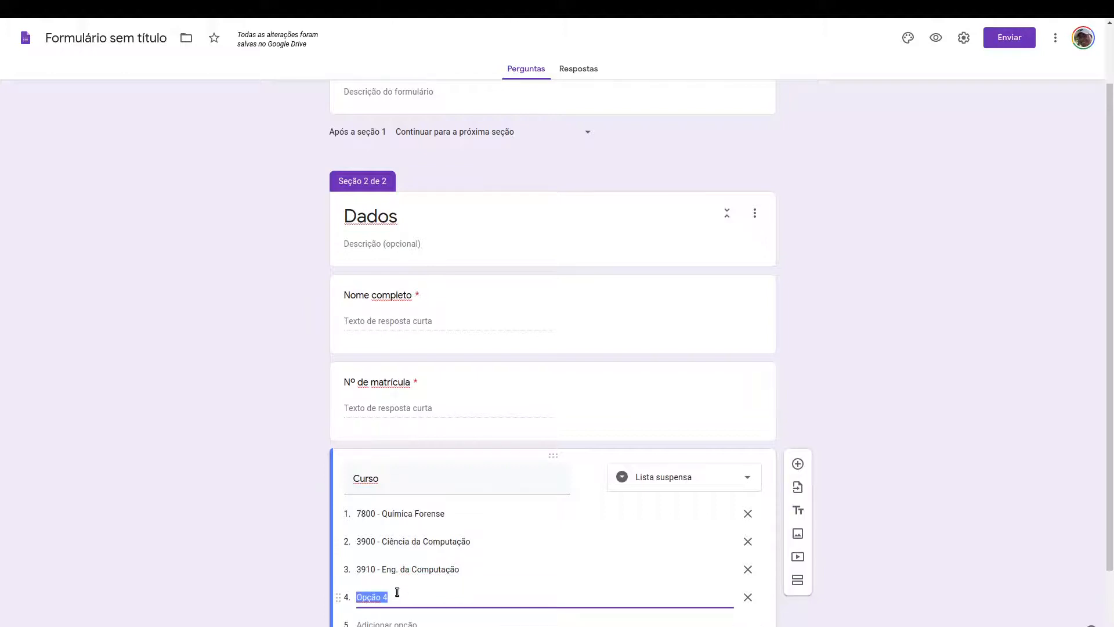
text(6100 - Eng. de Materiais)
click(384, 623)
text(6400 - Eng. H)
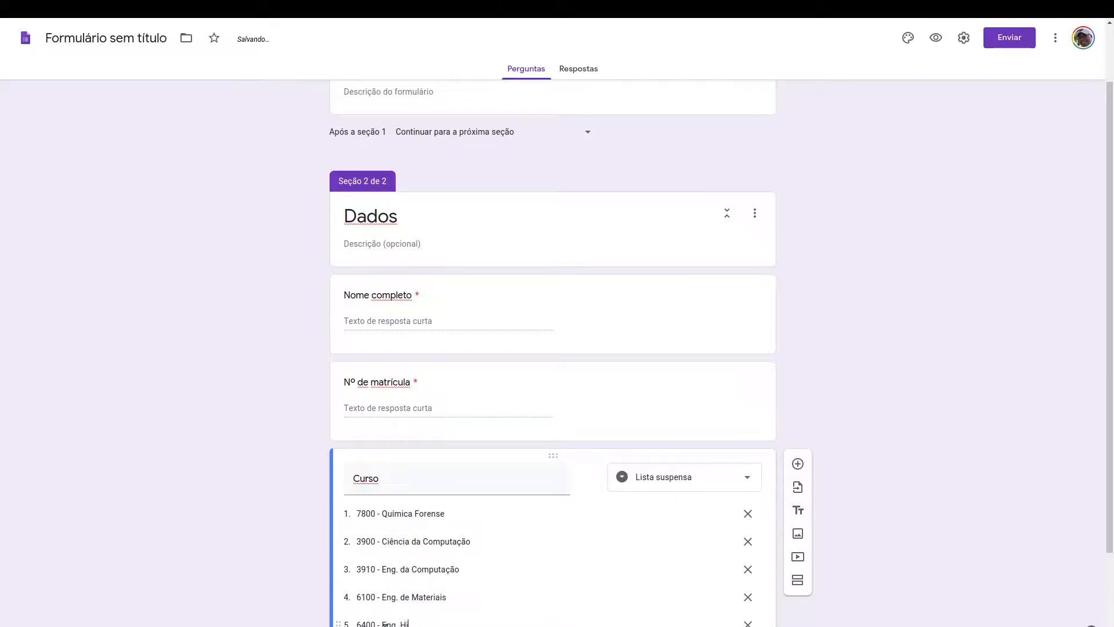
text(ídrica)
scroll(1107, 526, down, 2)
click(994, 528)
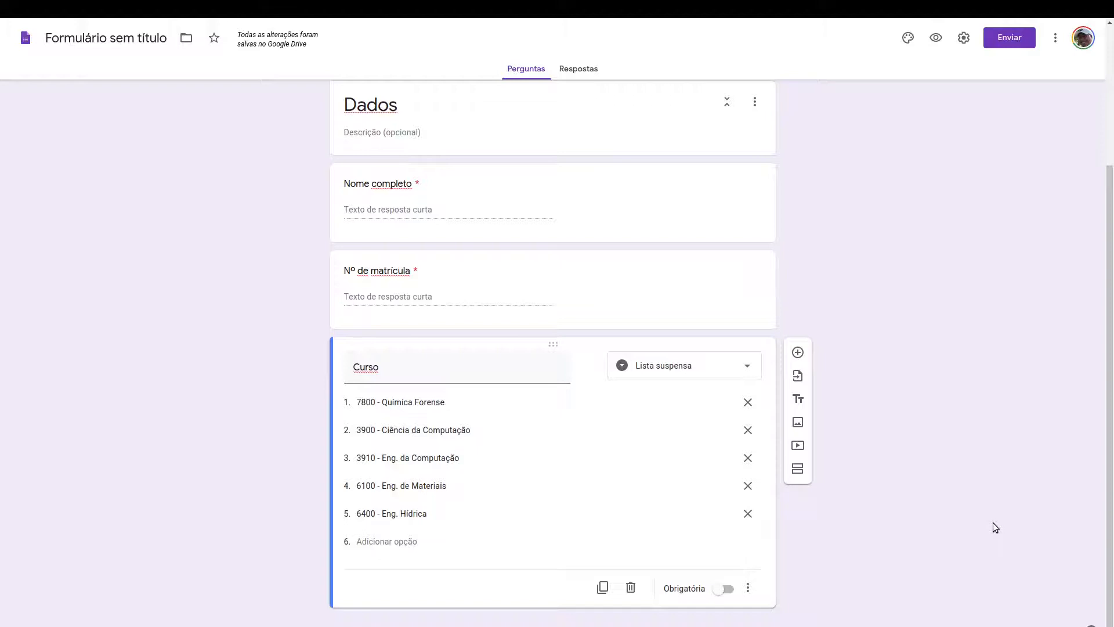
click(722, 589)
Replace the title of section 1 with "Dados", copied from the title of section 2.
scroll(924, 543, up, 3)
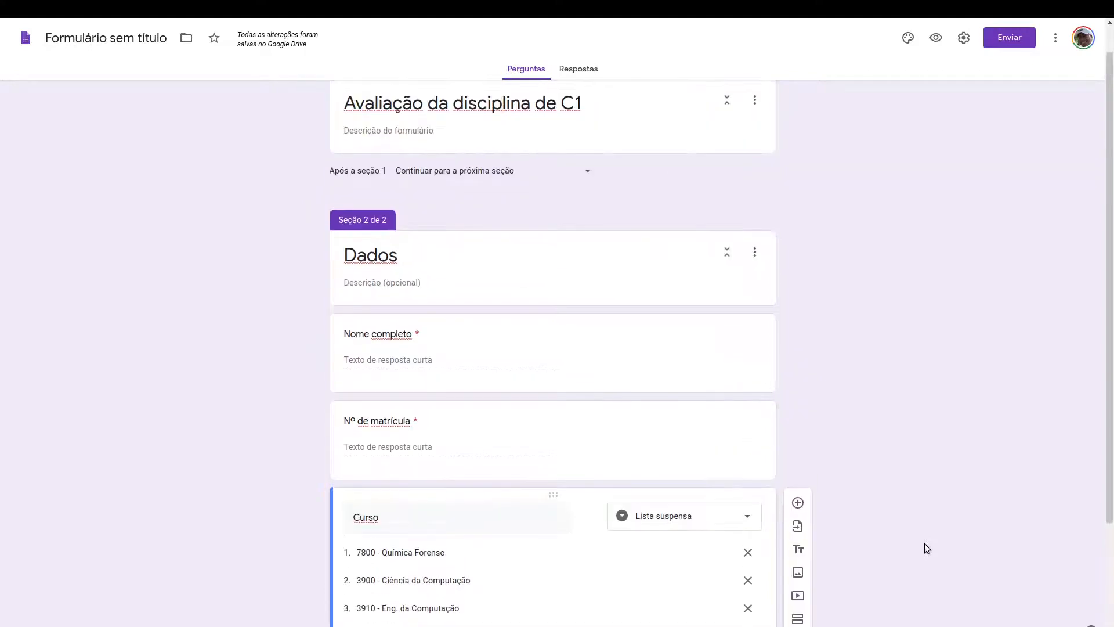
scroll(392, 255, up, 1)
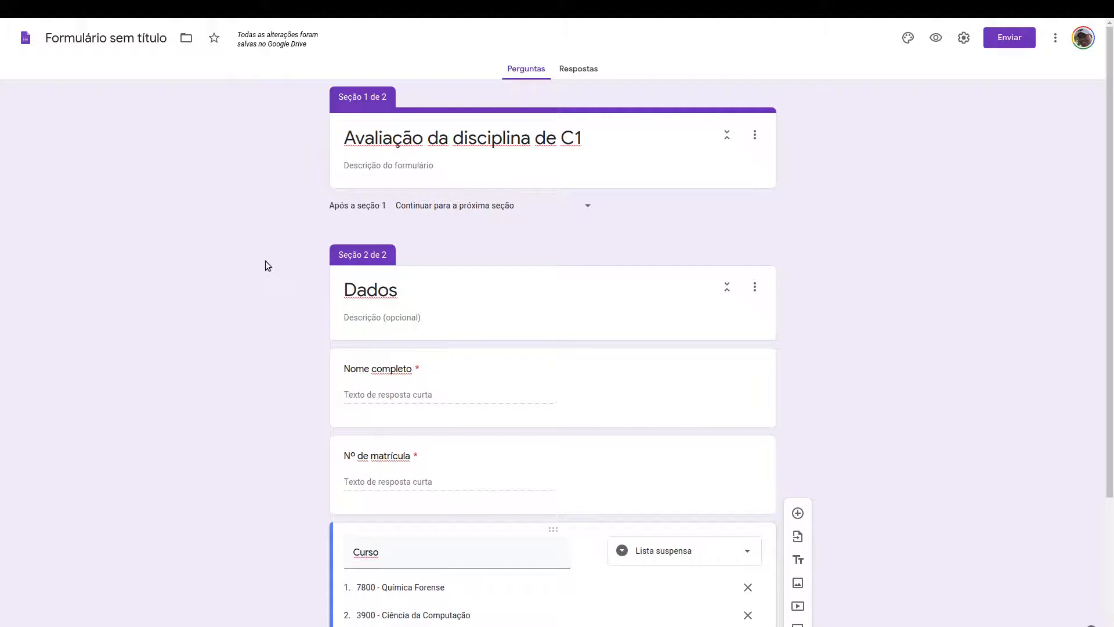
triple_click(396, 134)
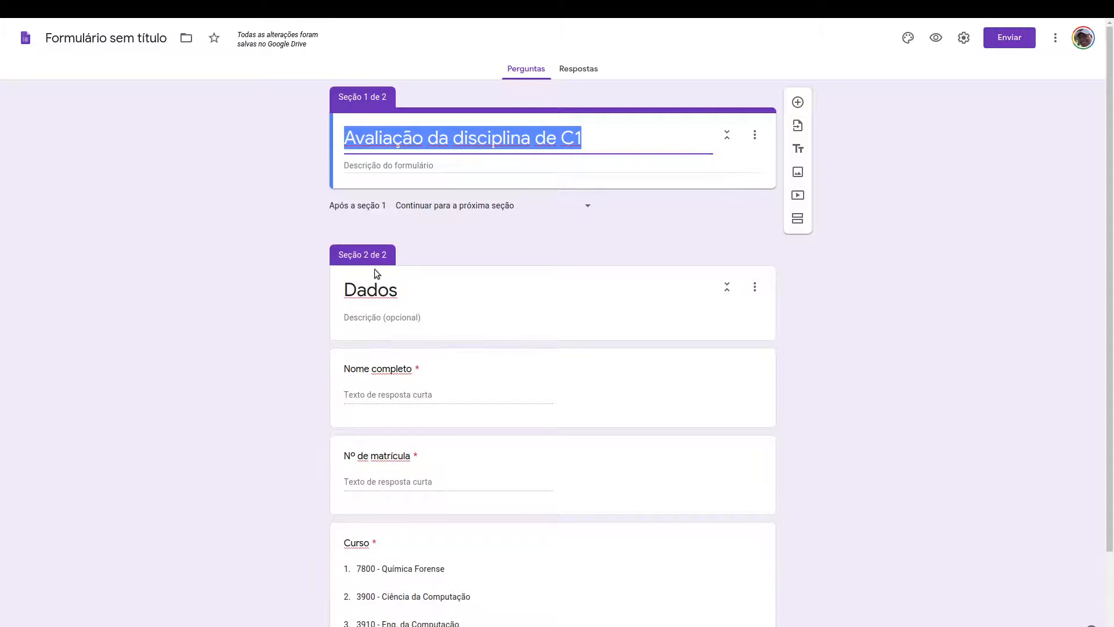
double_click(367, 288)
key(ctrl+c)
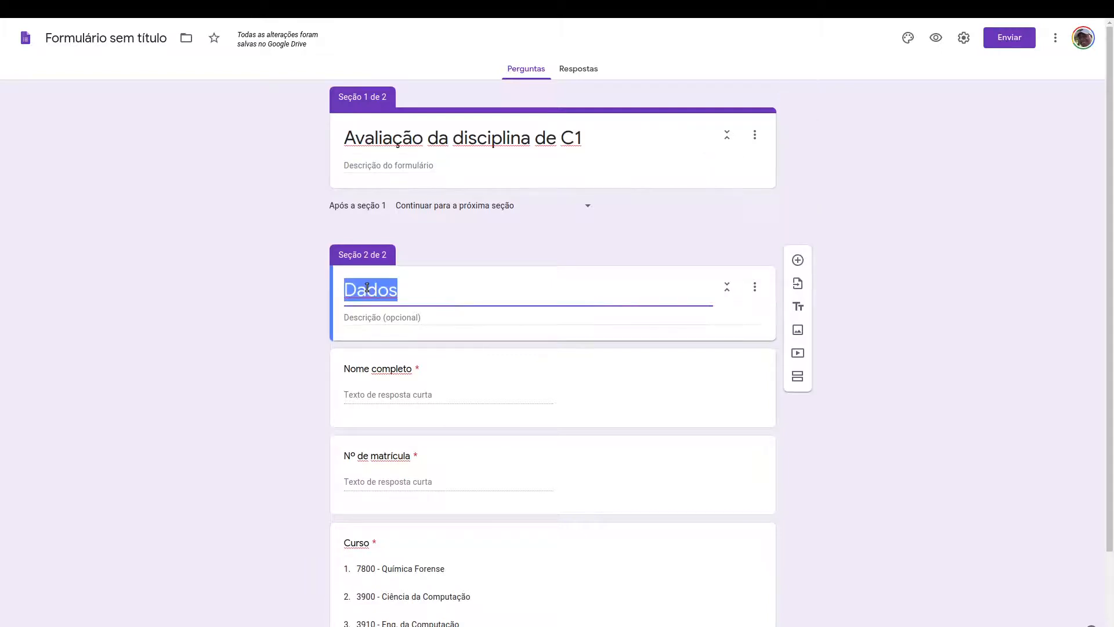
click(452, 149)
key(ctrl+v)
click(310, 196)
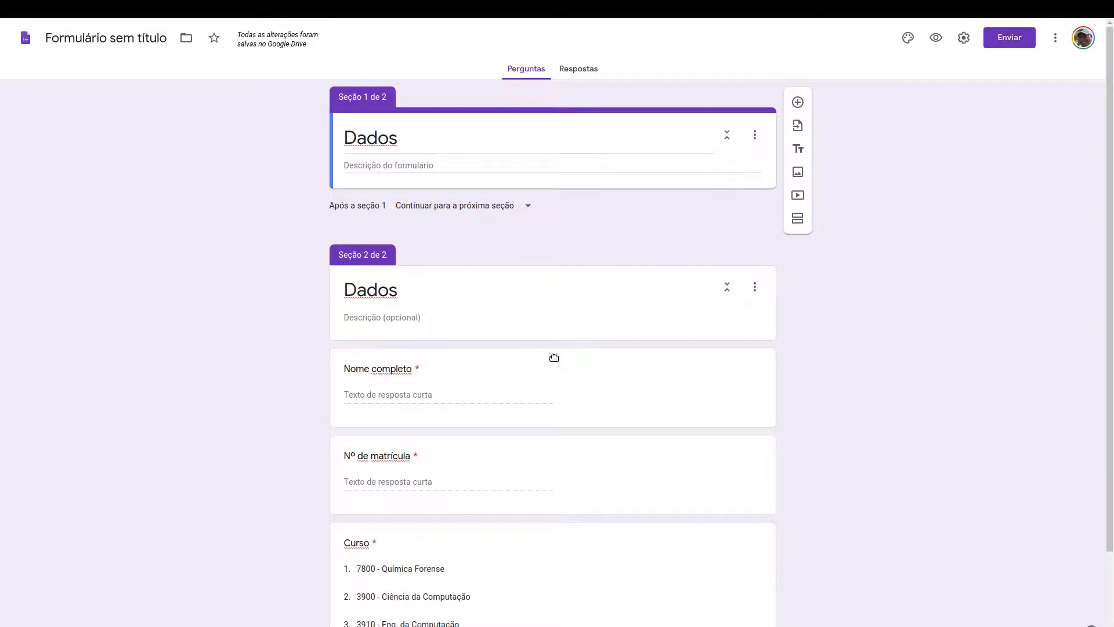
Move the Nome completo, Nº de matrícula and Curso questions, in that order, from section 2 into section 1.
drag(554, 357, 559, 159)
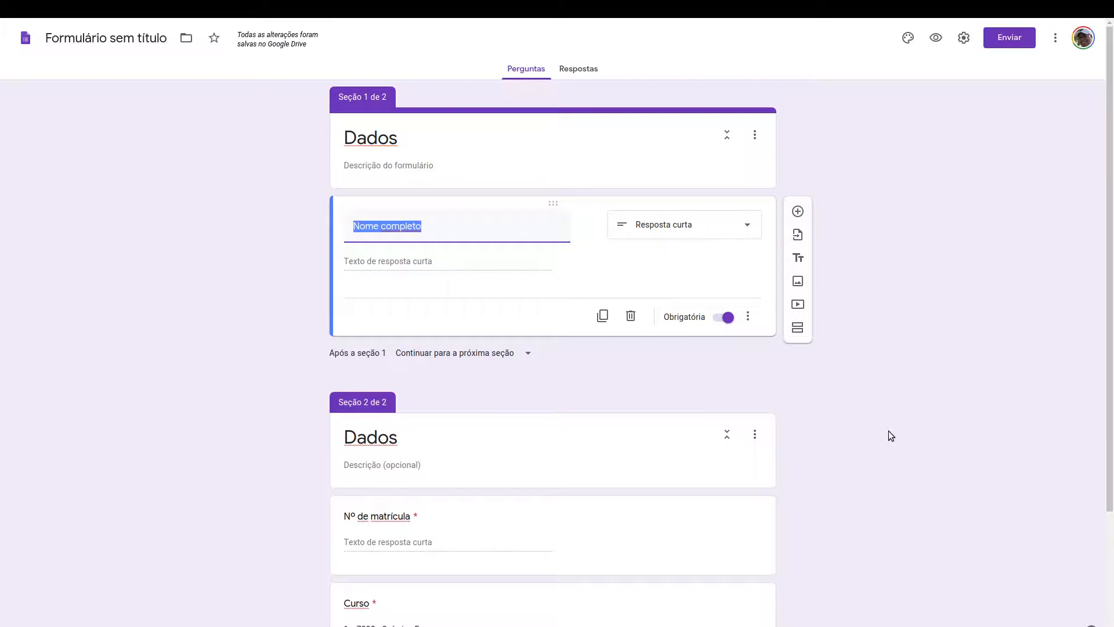
scroll(889, 430, down, 1)
scroll(888, 430, up, 1)
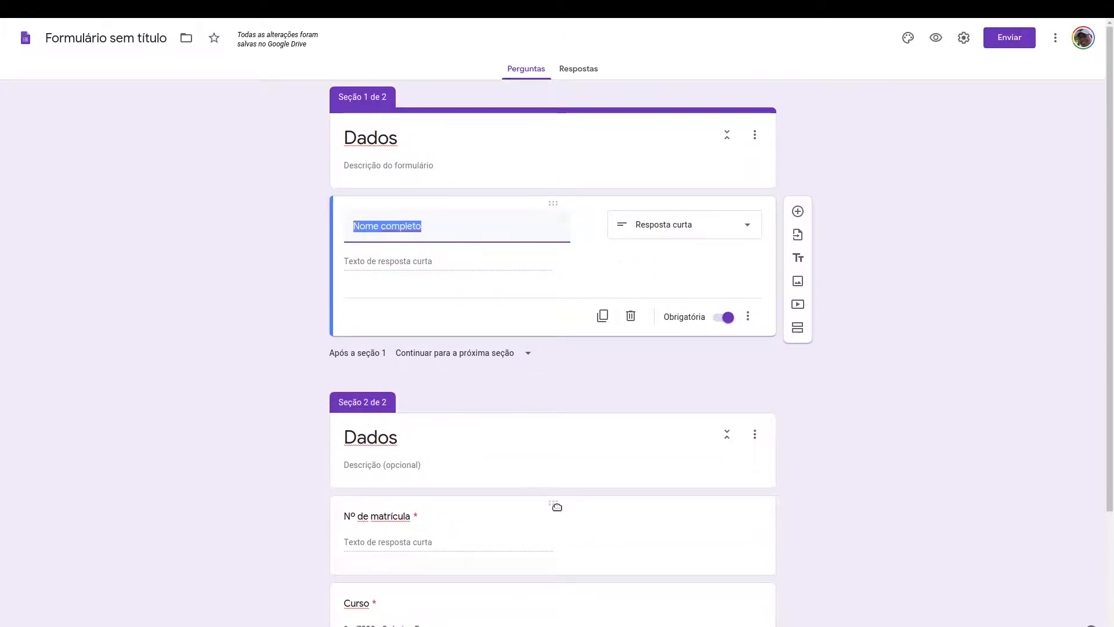
drag(556, 509, 587, 316)
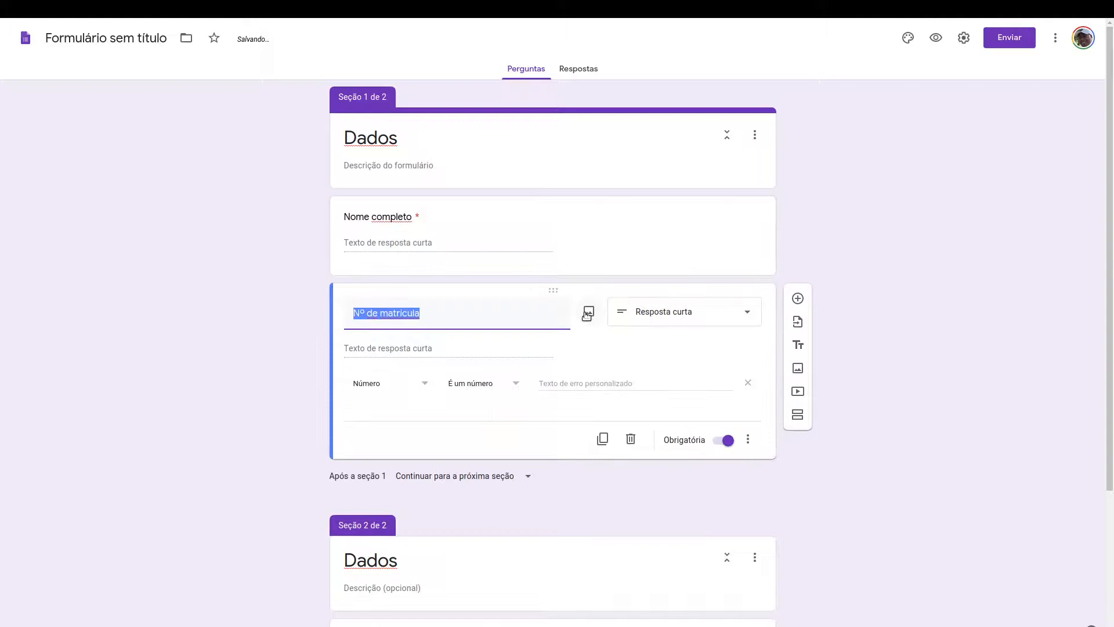
scroll(910, 530, down, 3)
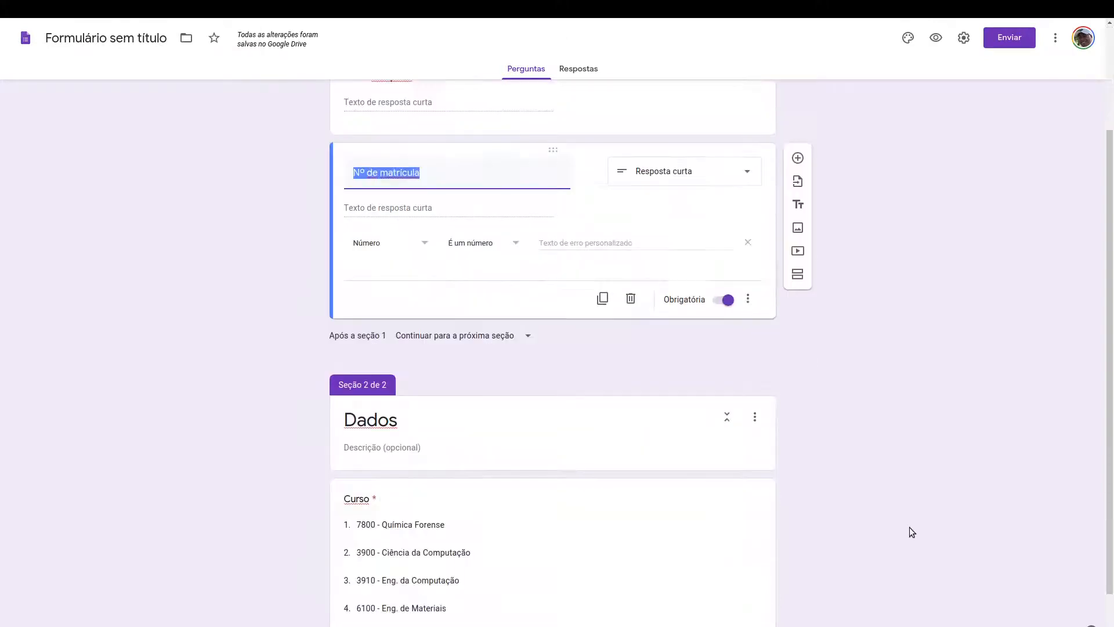
drag(551, 489, 538, 393)
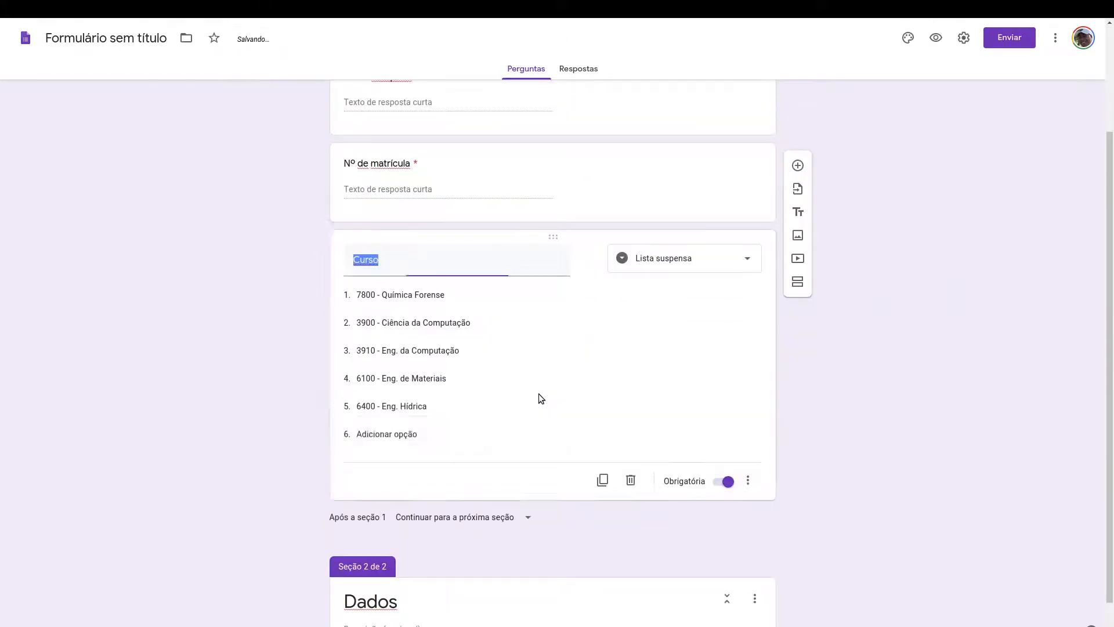
scroll(838, 389, up, 3)
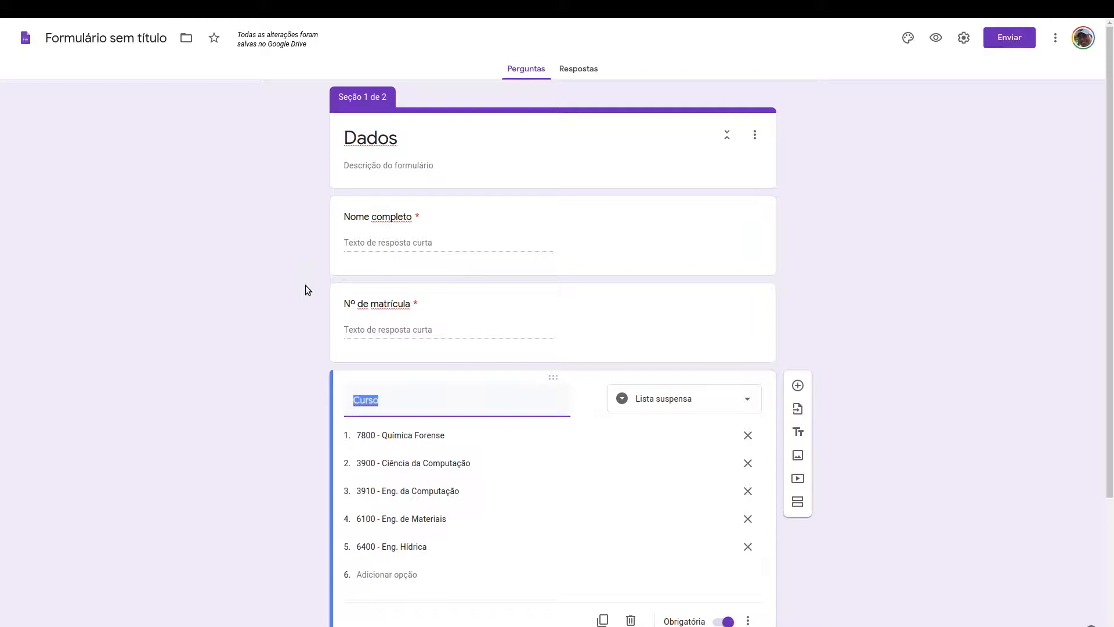
Set the description of section 1 to "Dados de identificação do aluno".
click(462, 167)
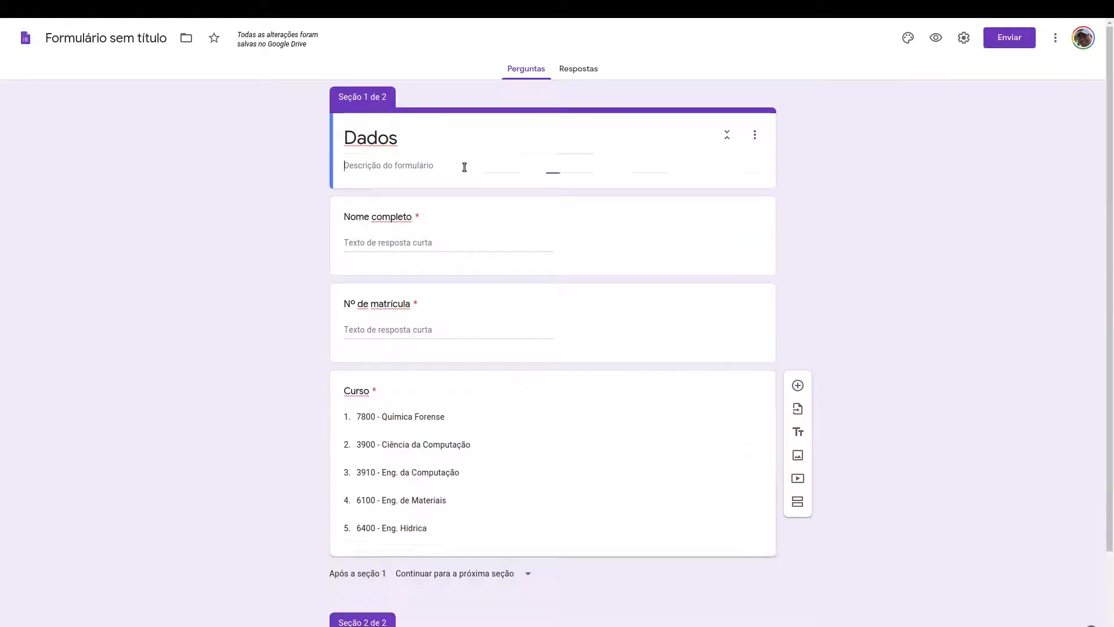
text(Dados de)
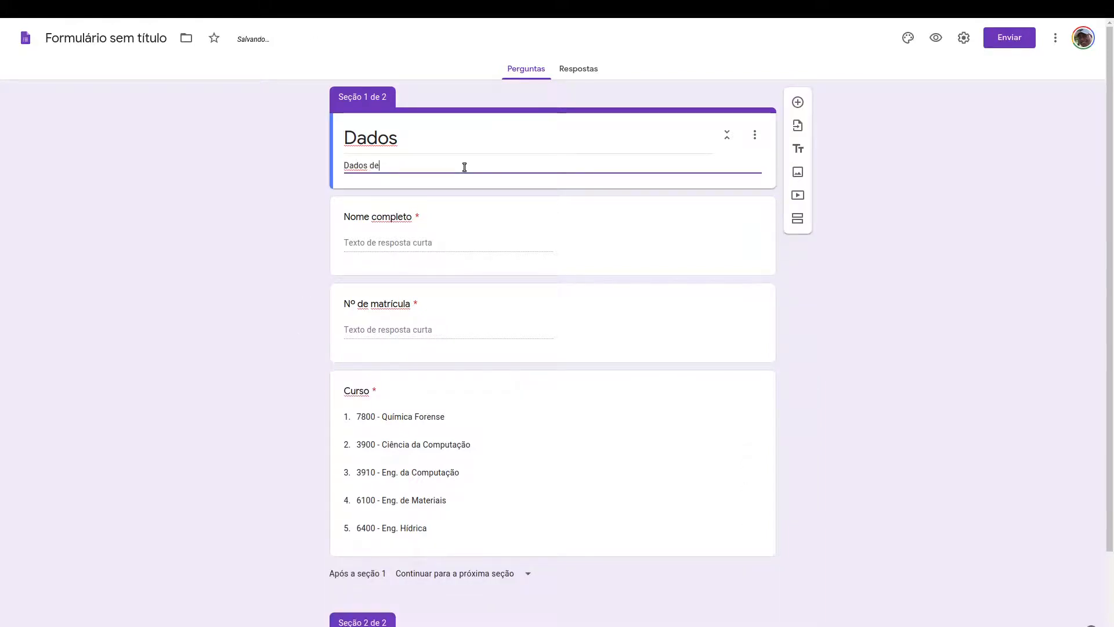
text( identif)
text(ica)
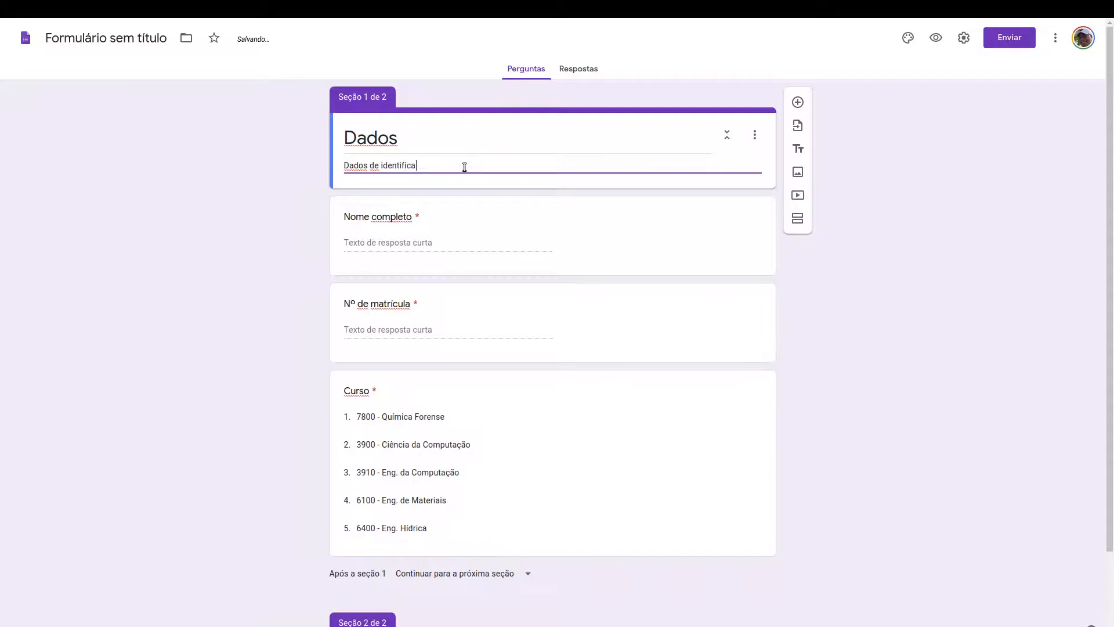
text(ção do aluno)
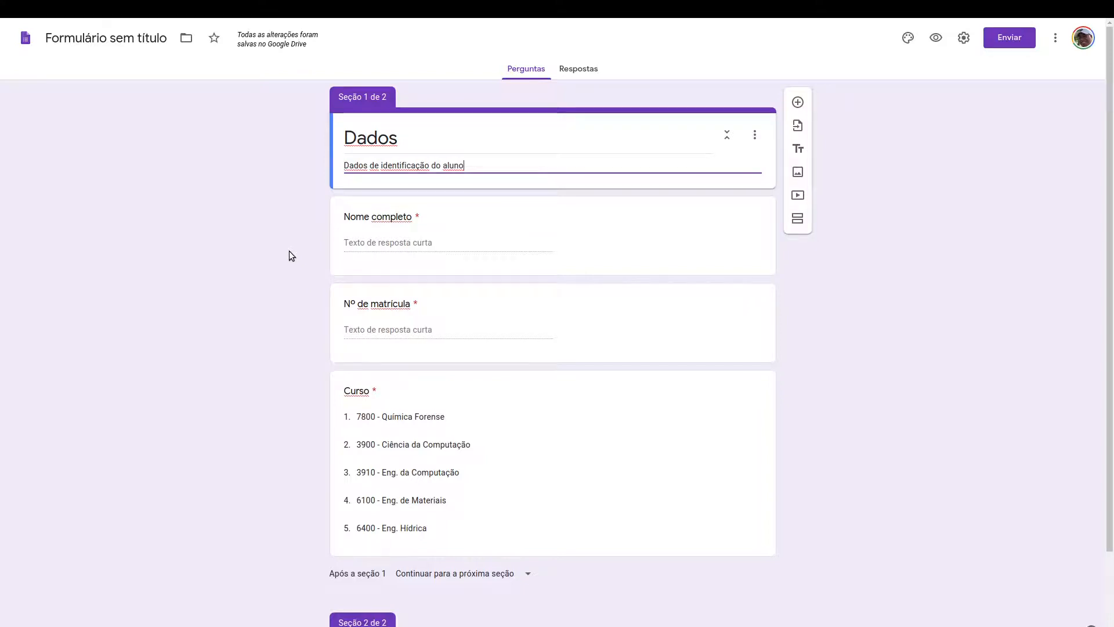
Rename the form file as "Questionario de av. c1 - ca1".
click(138, 41)
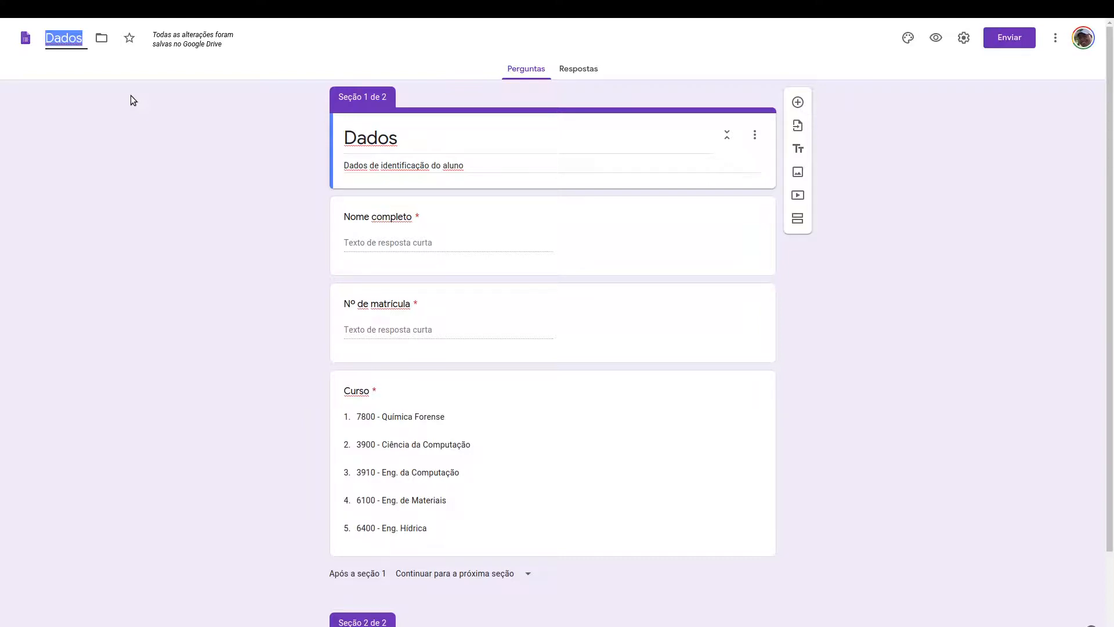
text(Questionario de ava)
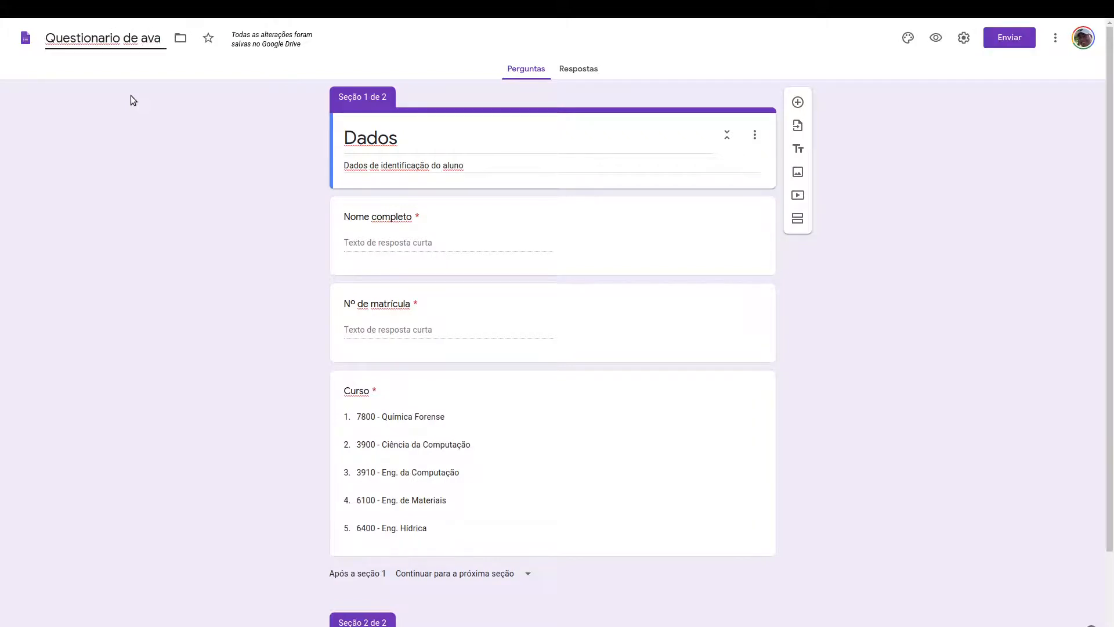
key(BackSpace)
text(. ca)
key(BackSpace)
text(1 - ca1)
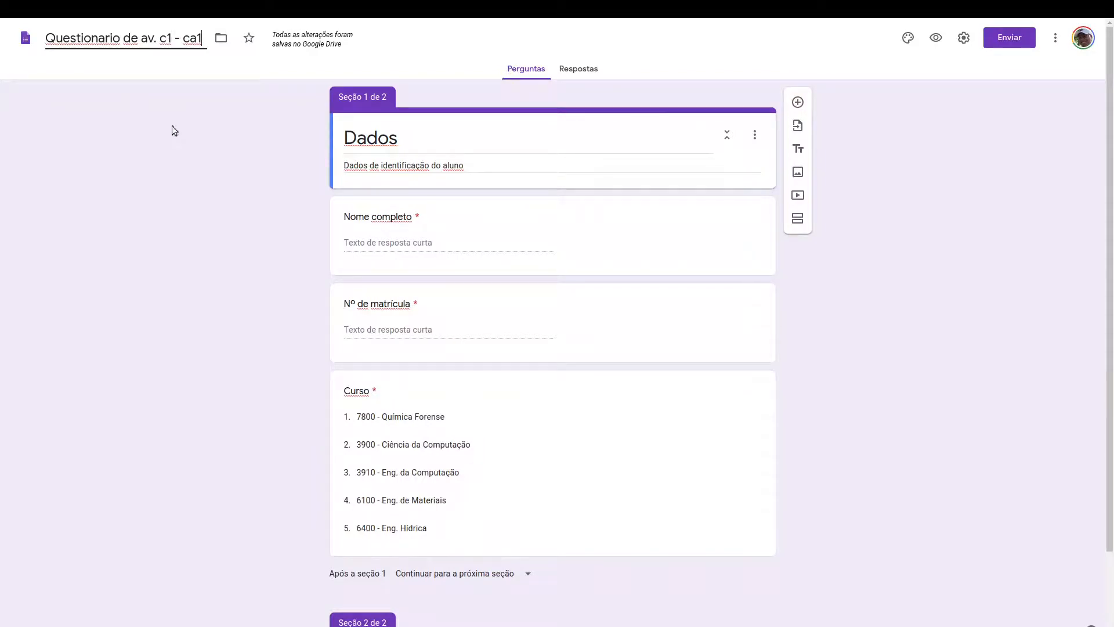
click(214, 156)
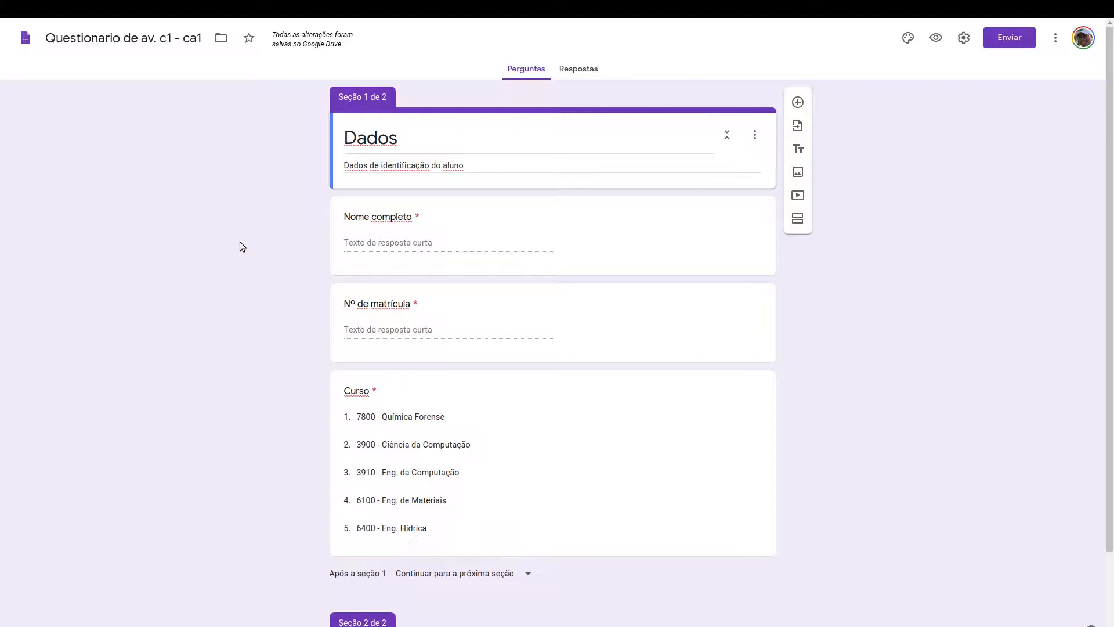
Change the title of section 2 to "Sobre a disciplina".
scroll(239, 242, down, 2)
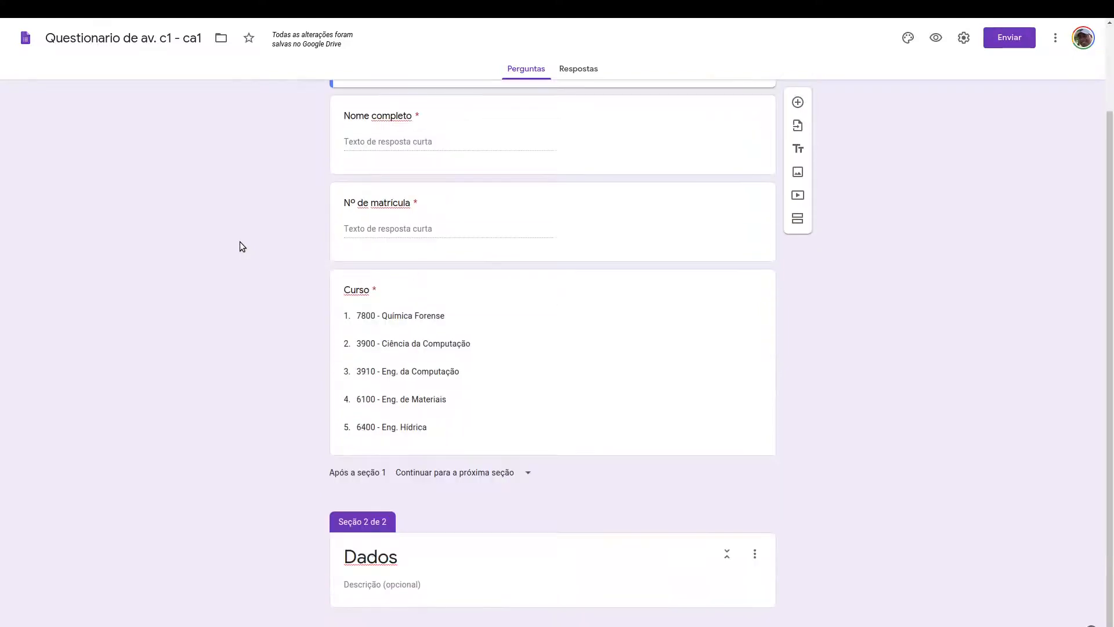
double_click(377, 554)
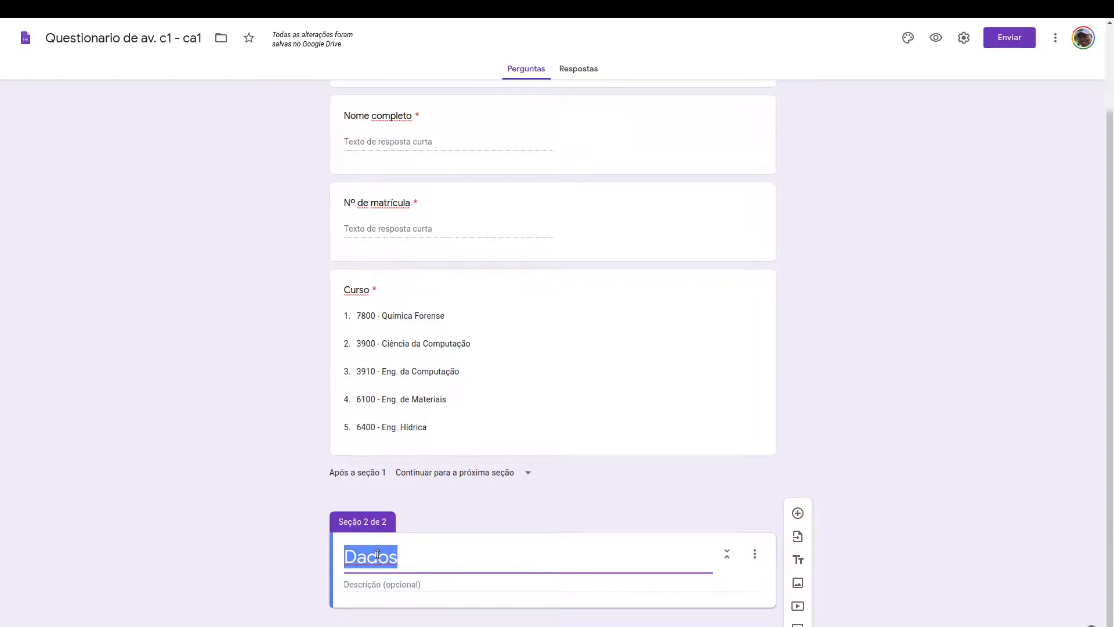
text(So)
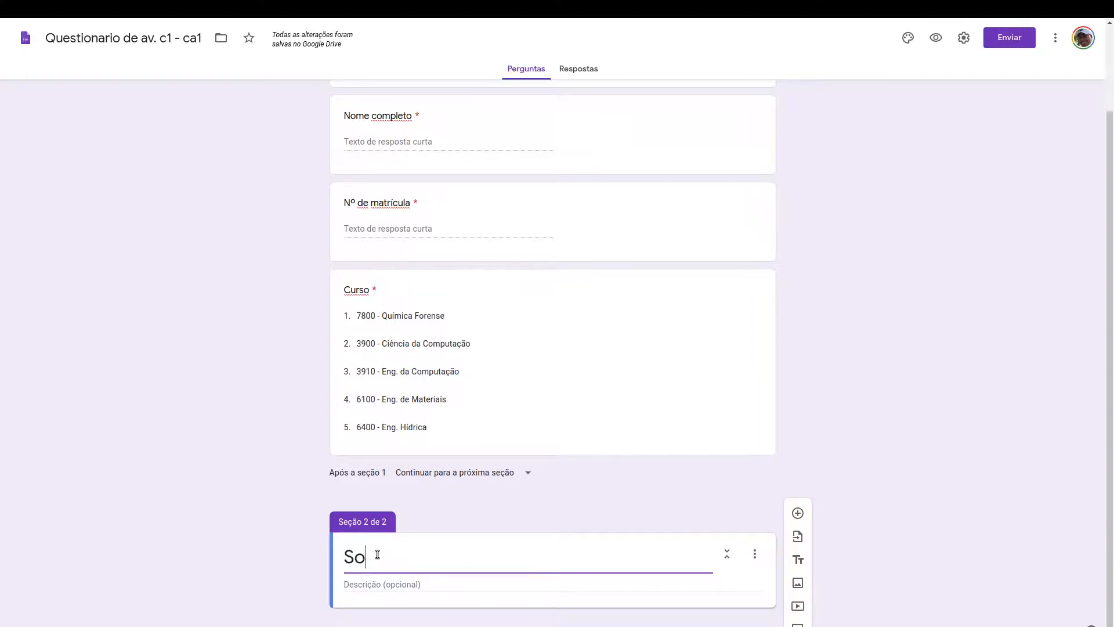
text(bre a disciplina)
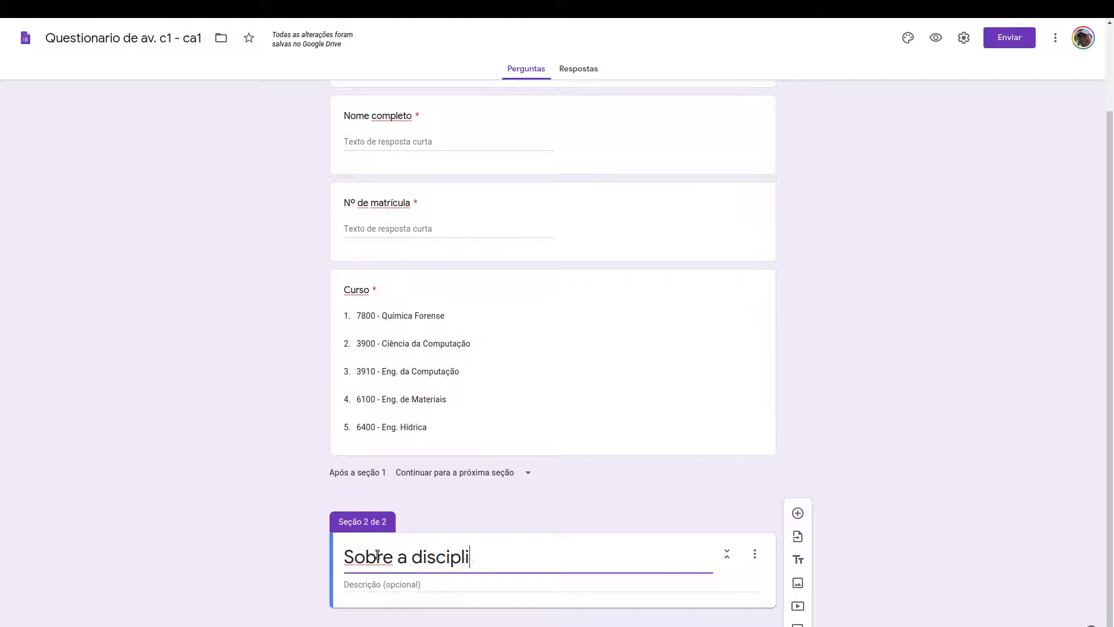
Add a question "Você já tinha cursado Cálculo 1 antes?" to the Sobre a disciplina section.
scroll(858, 387, up, 2)
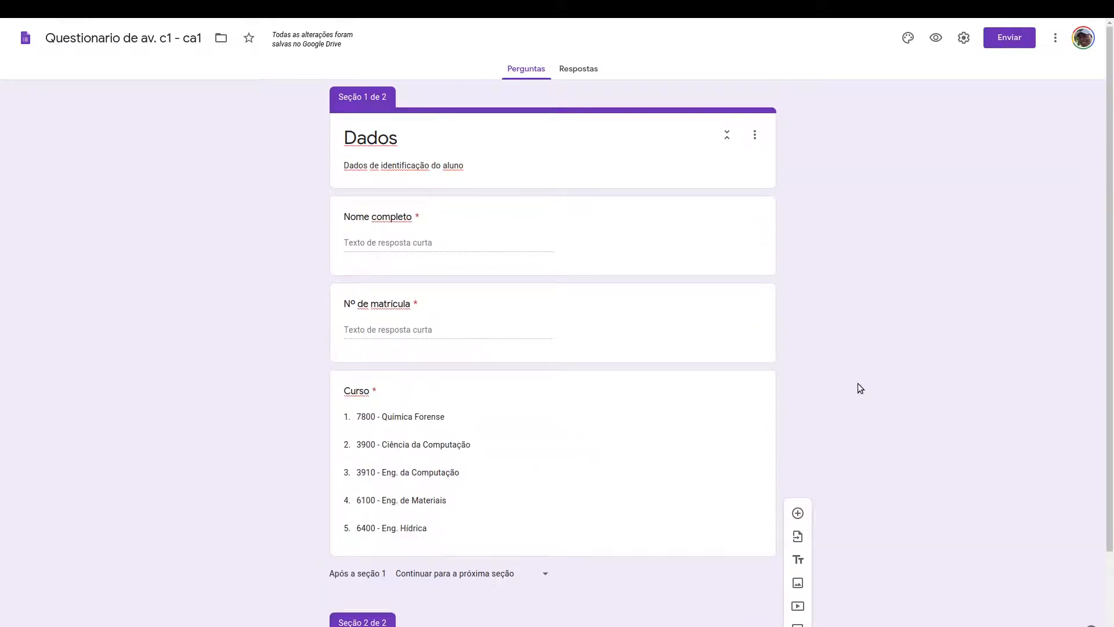
scroll(858, 384, down, 2)
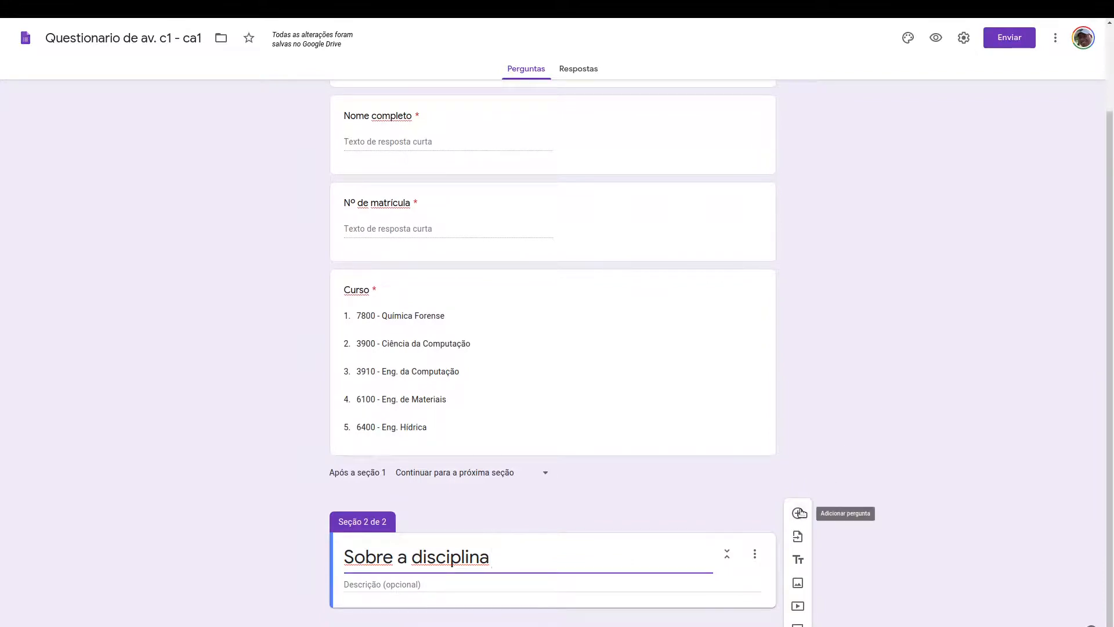
click(798, 513)
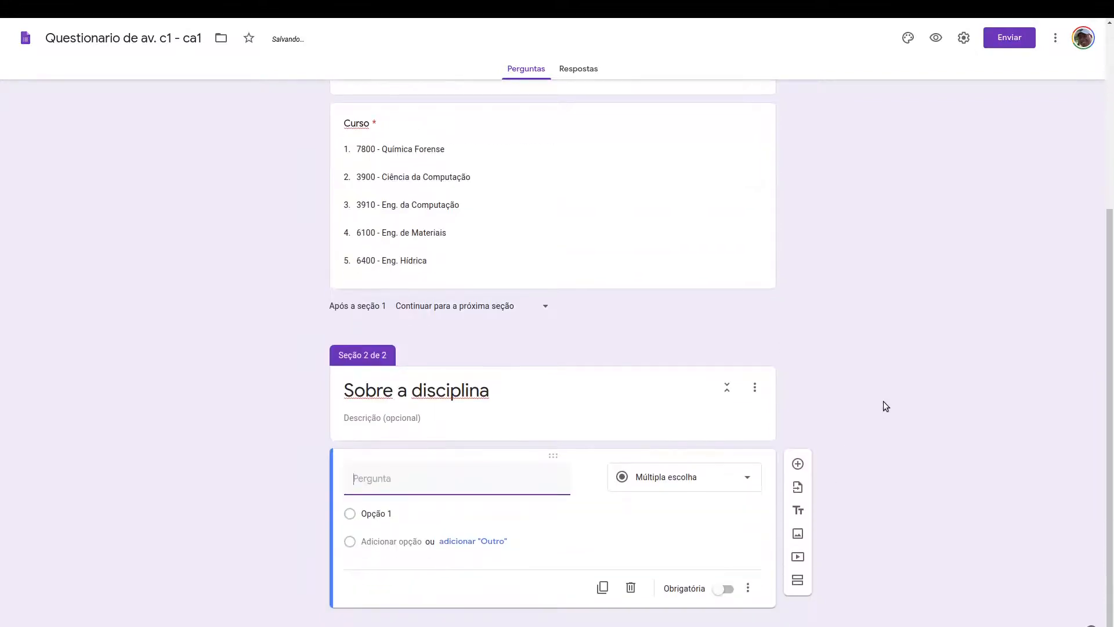
key(alt+Tab)
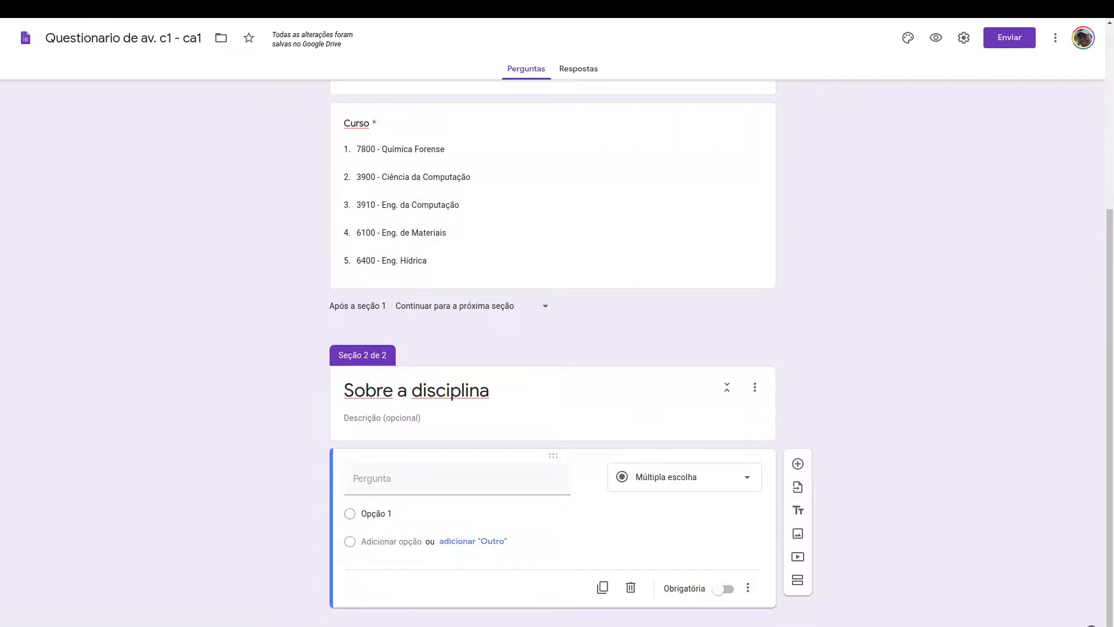
click(444, 481)
text(Você já tinha cursado Cálculo 1 antes?)
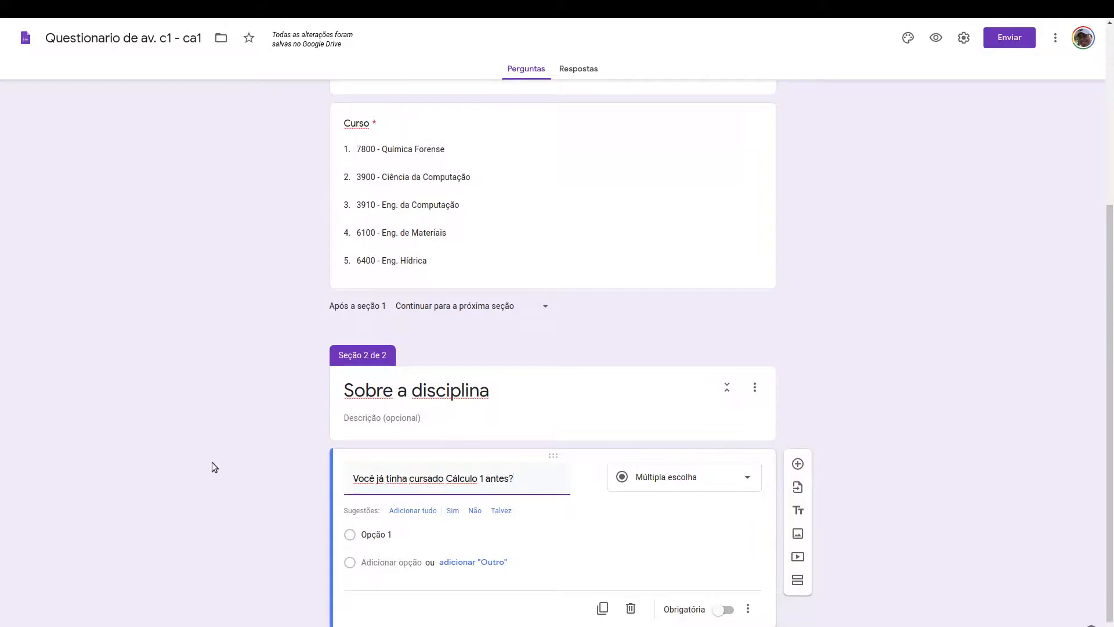
Give the question "Você já tinha cursado Cálculo 1 antes?" the answers Sim and Não and make it required.
click(453, 511)
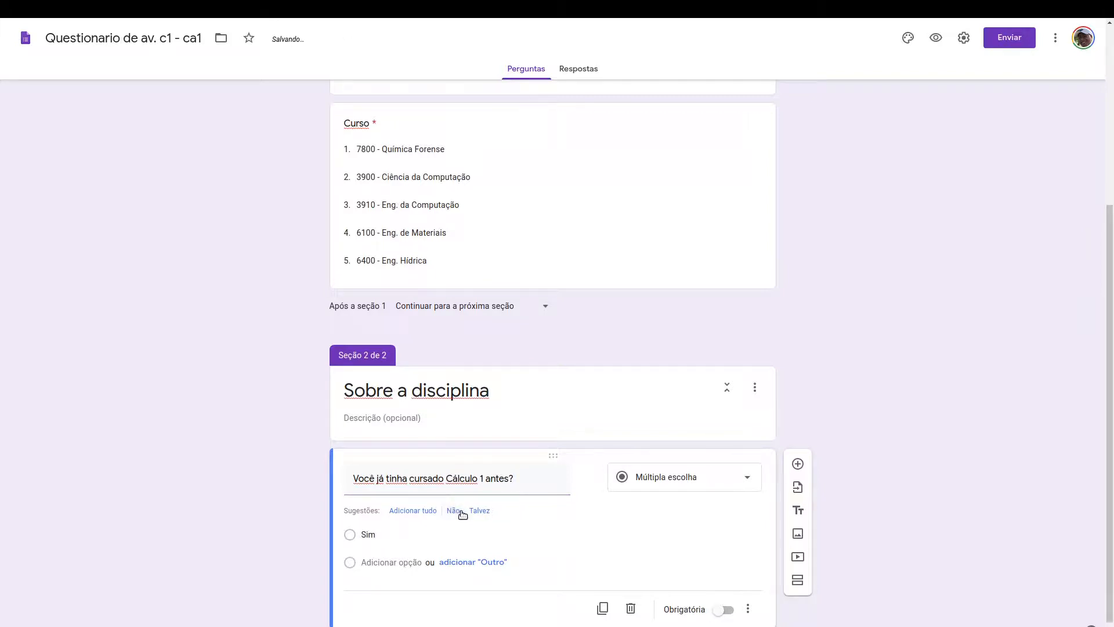
click(453, 512)
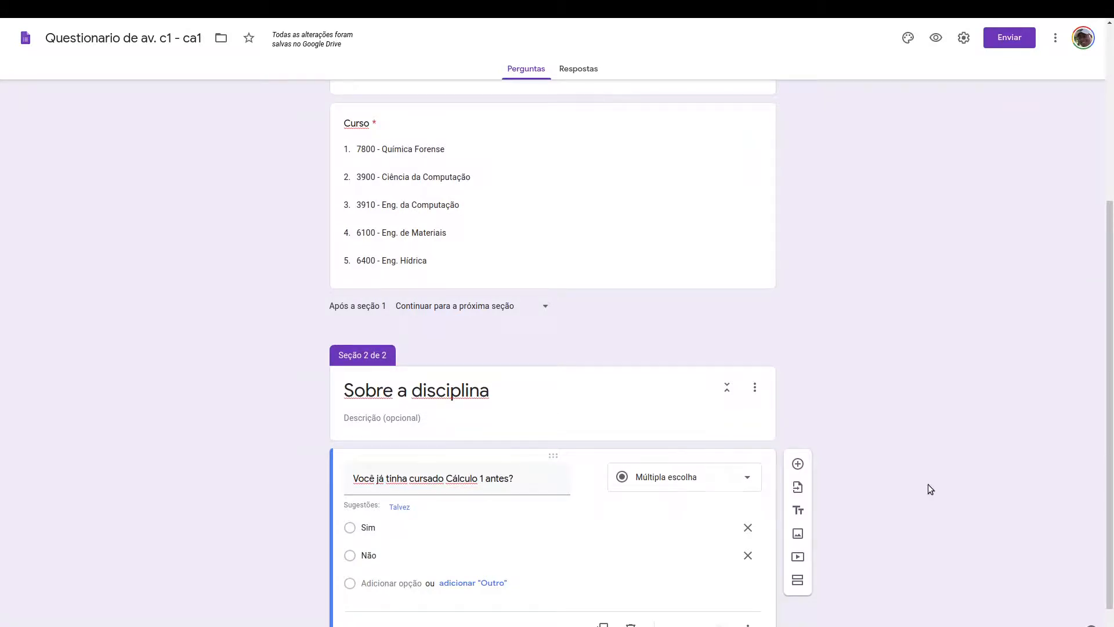
scroll(927, 484, down, 1)
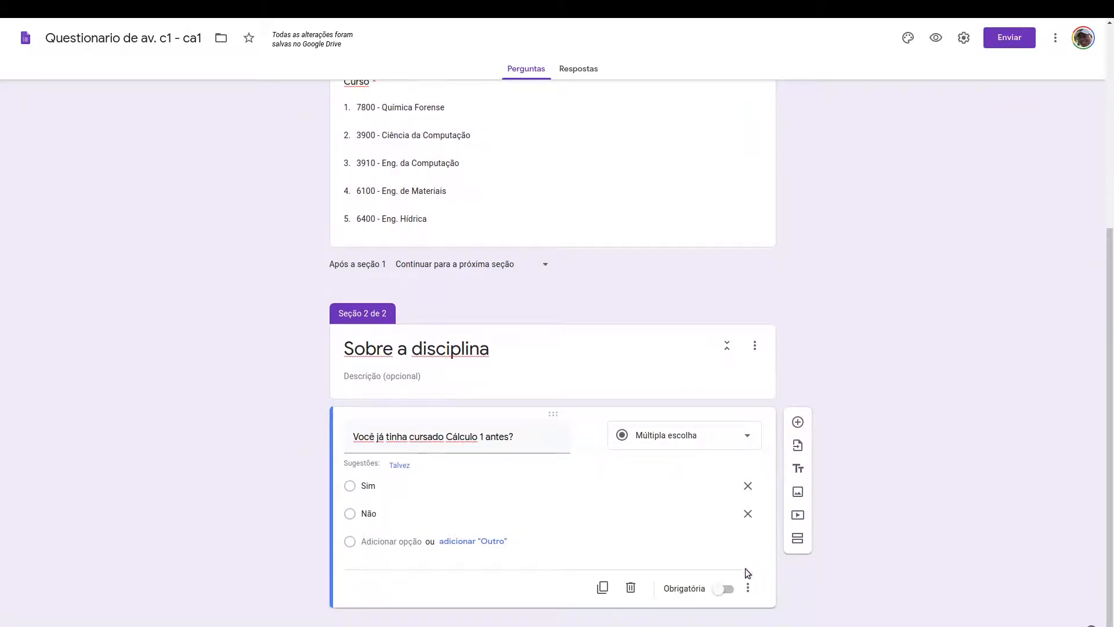
click(720, 588)
Add a Lista suspensa question "Você participou de algum módulo do projeto GAMA? Se sim, qual?" after the Cálculo 1 question.
click(798, 422)
text(Você participou de algum módulo do projeto GAMA? Se sim, qual?)
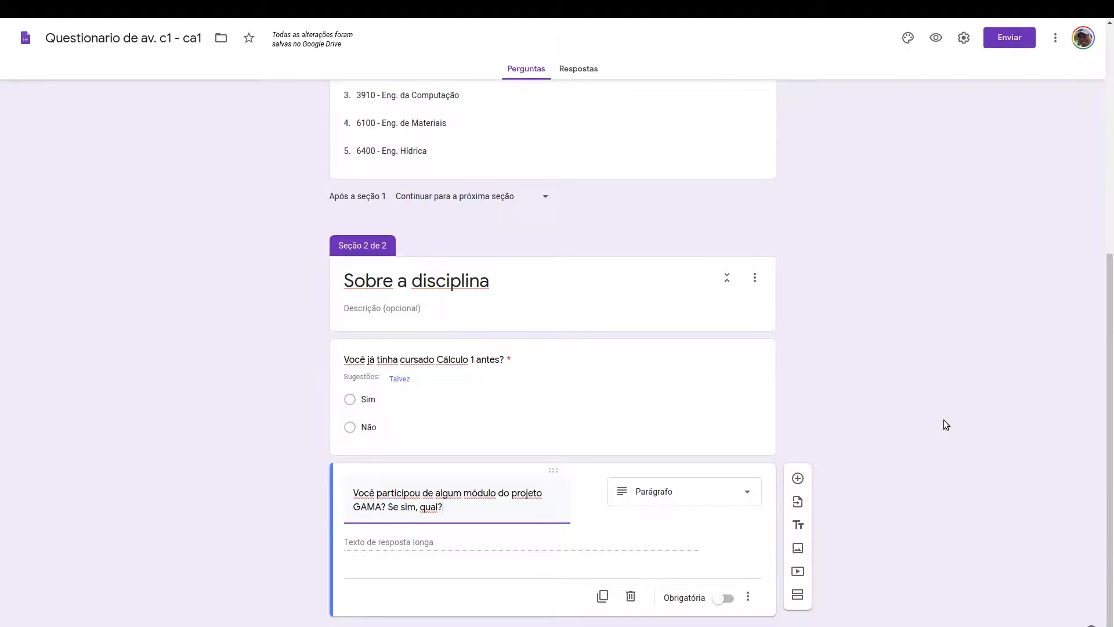
click(750, 489)
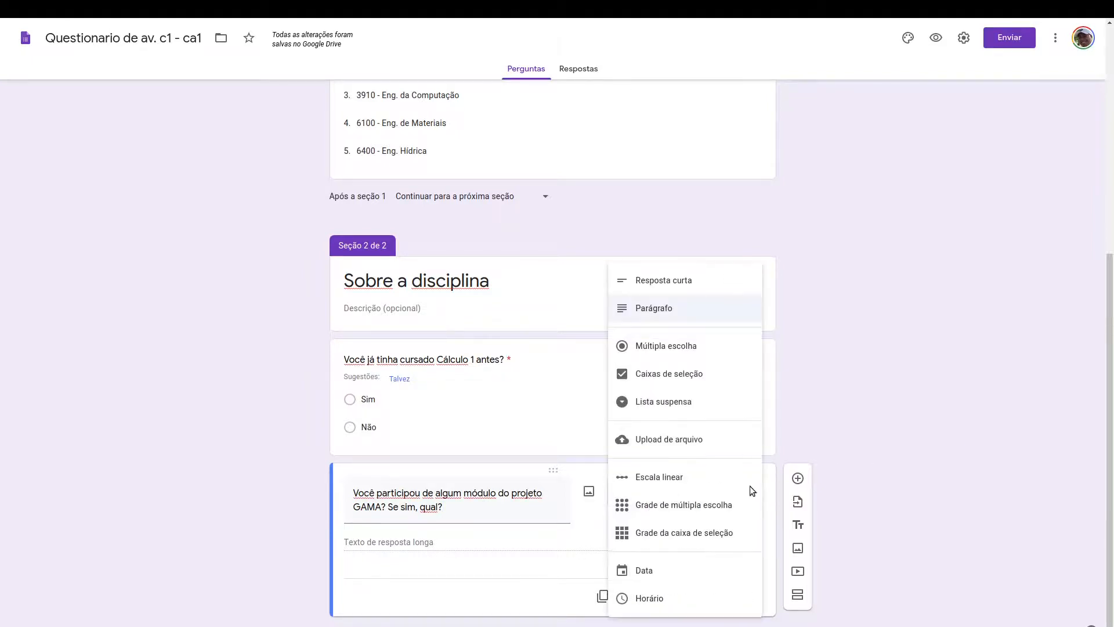
click(745, 285)
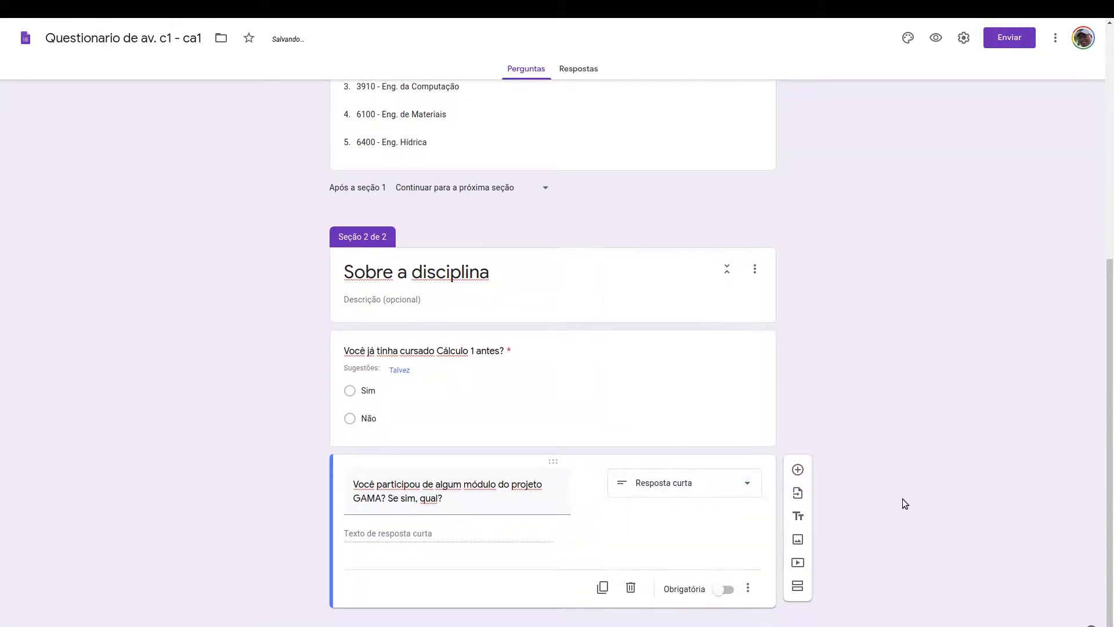
click(745, 488)
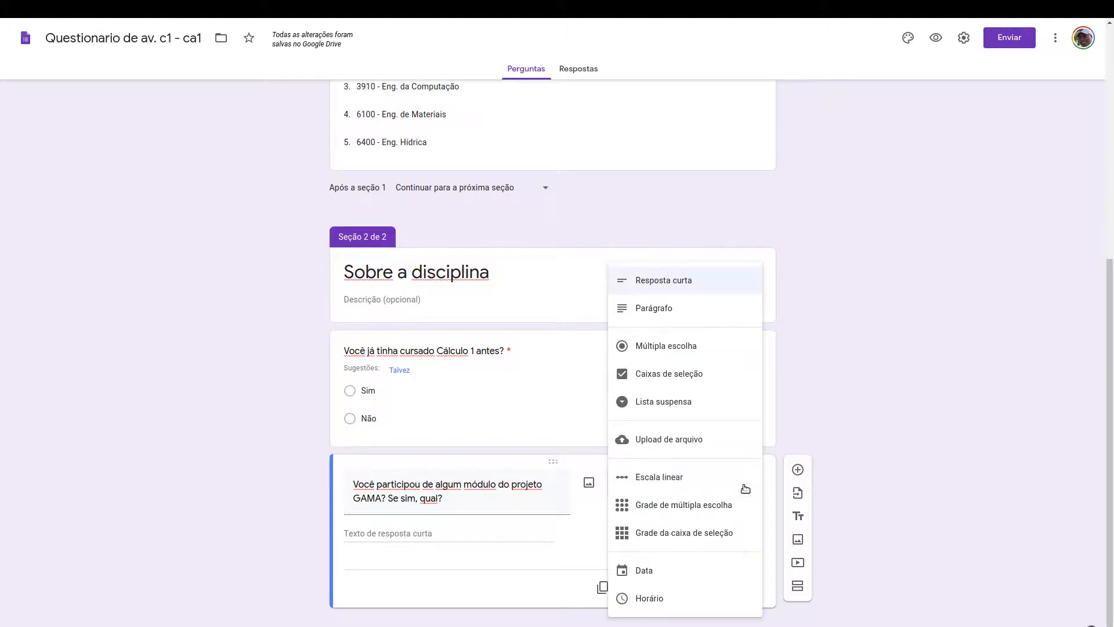
click(696, 401)
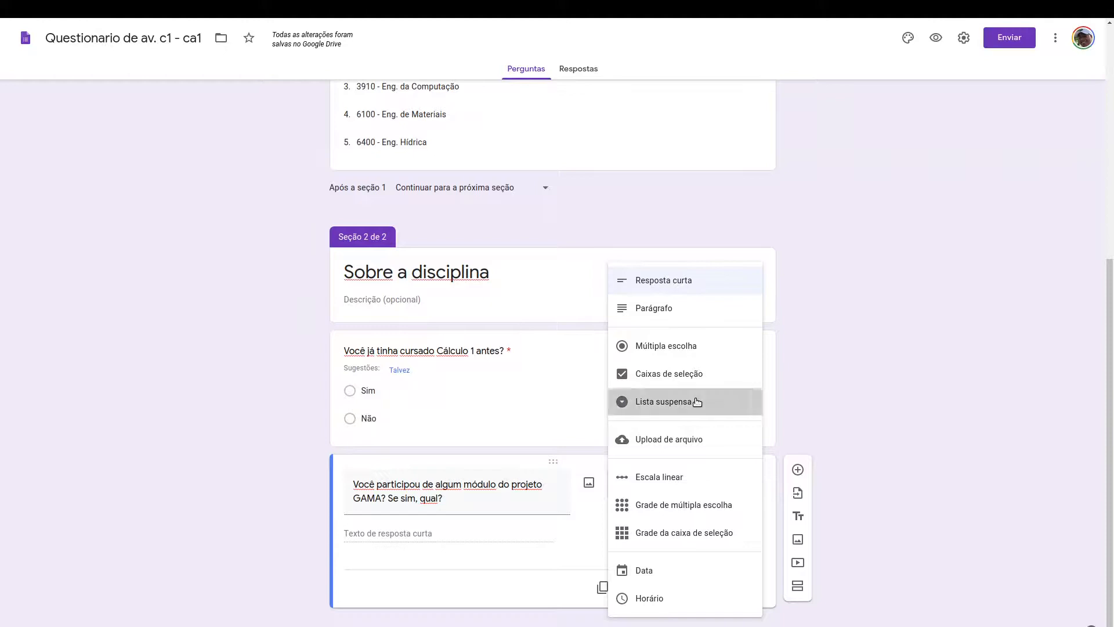
Enter "Não participei", "Módulo de Limites" and "Módulo de Derivadas" as the first three options of the GAMA question.
click(454, 536)
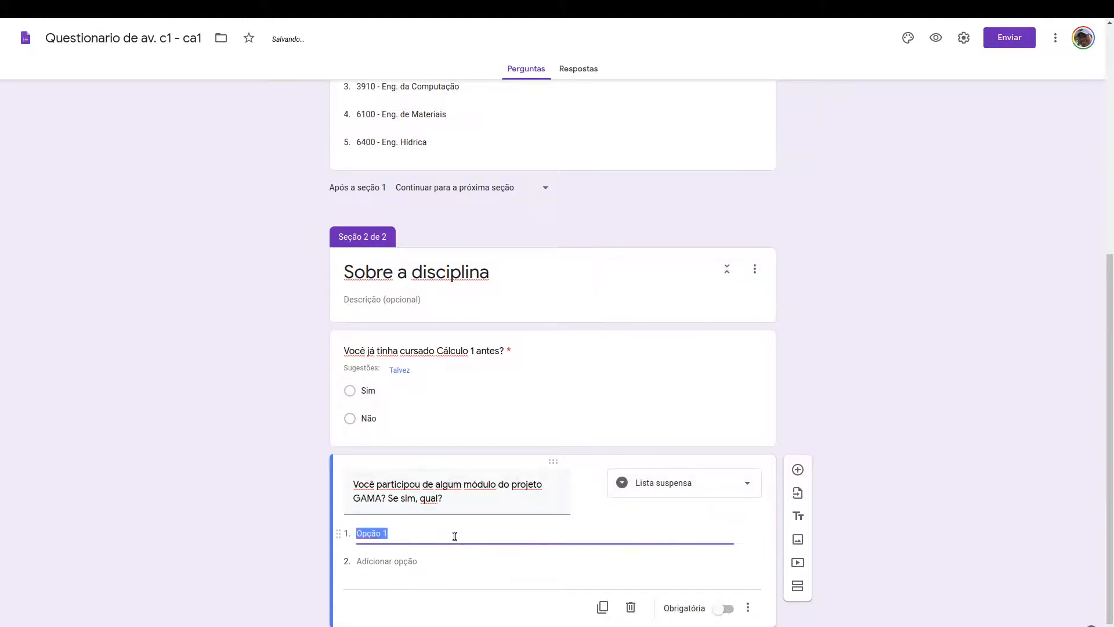
text(Não parc)
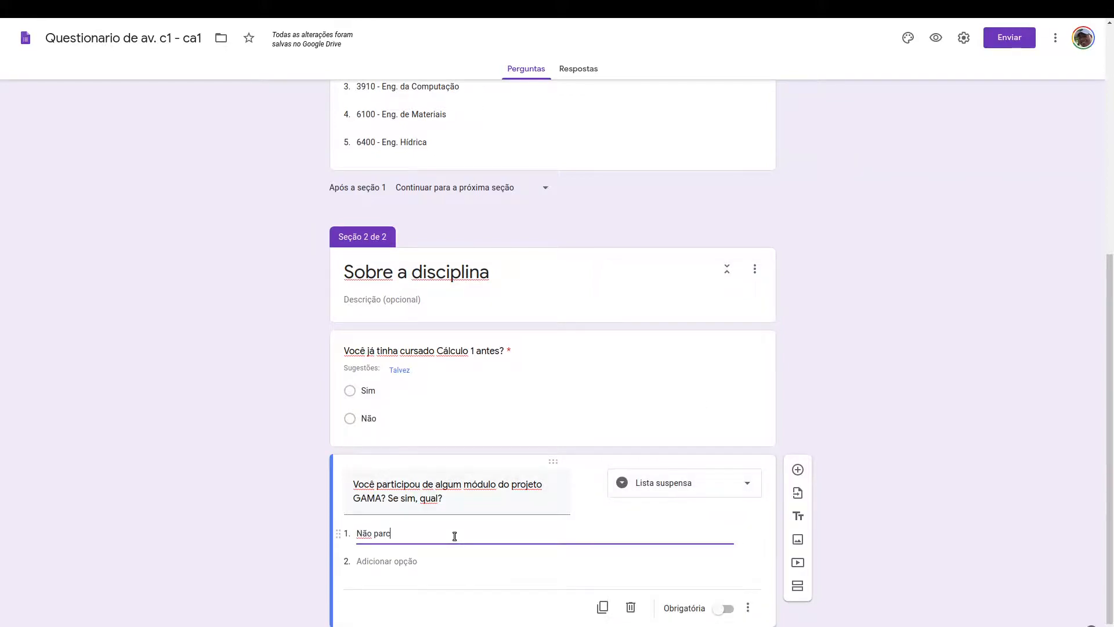
key(BackSpace)
text(ticipei)
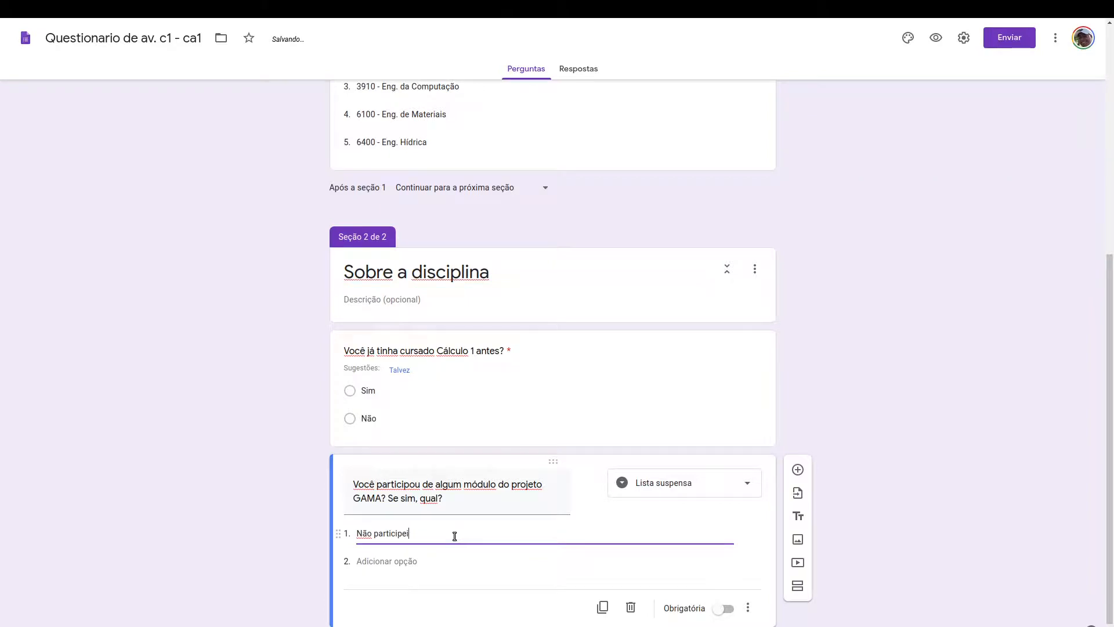
click(399, 562)
text(Módulo de L)
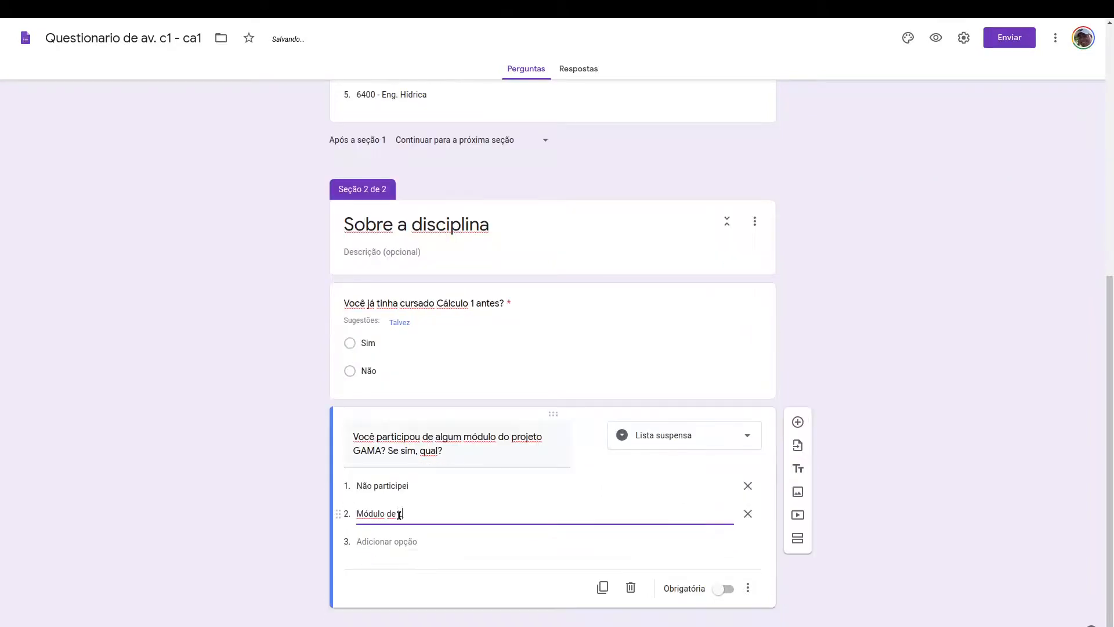
text(imites)
click(409, 541)
text(Módulo de Derivadas)
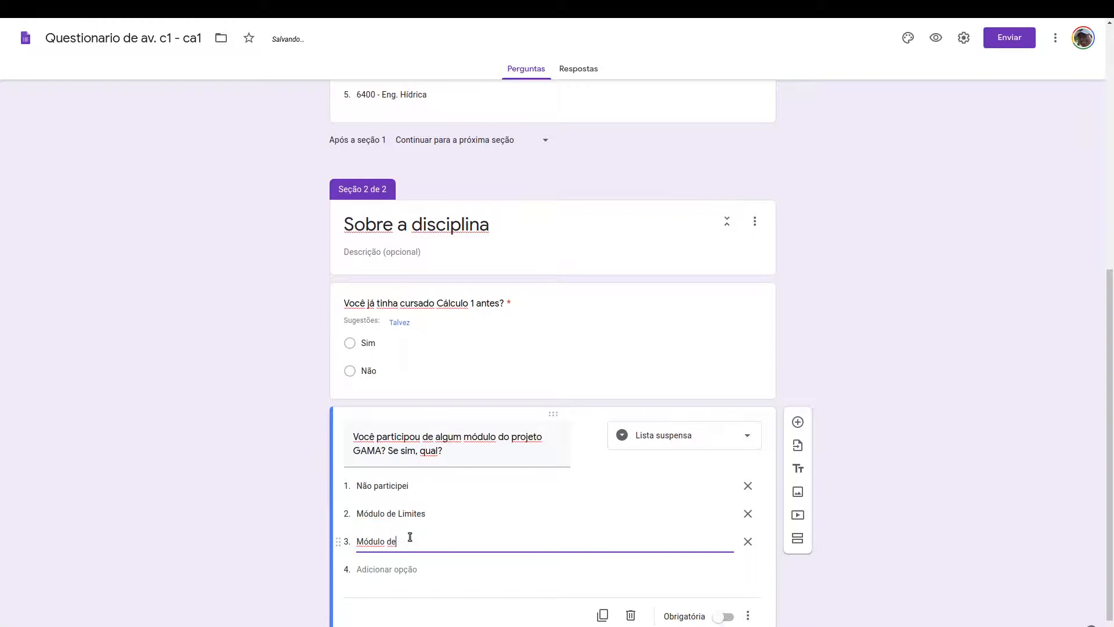
Add the options "Módulo de Integrais" and "Módulo de Funções", placing "Módulo de Funções" directly after "Não participei".
click(419, 569)
text(Módulo de)
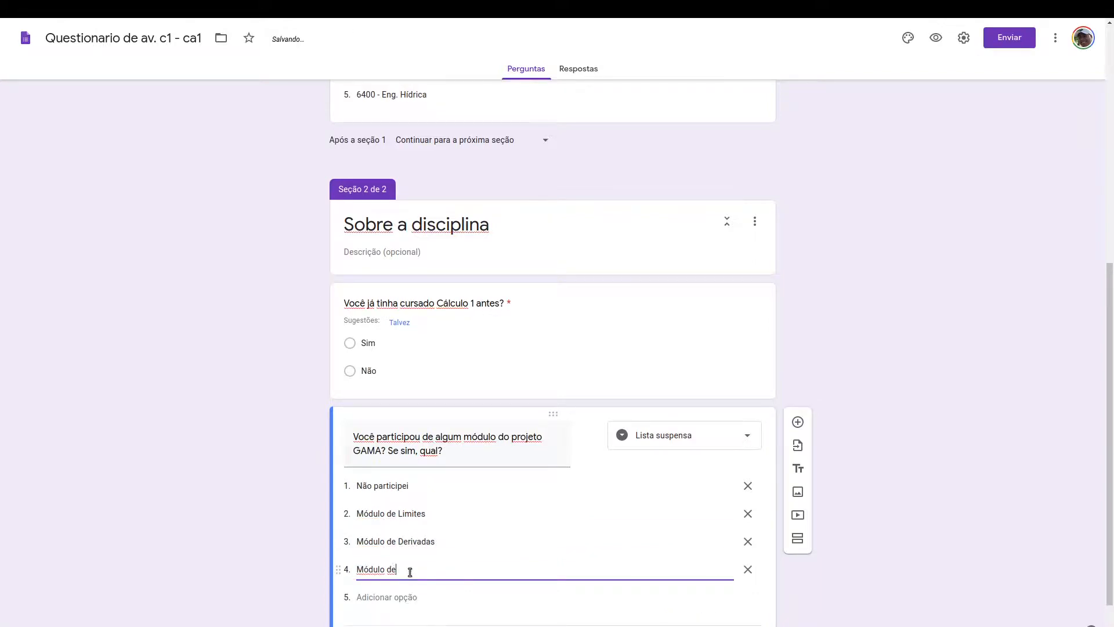
text( Integrais)
click(391, 596)
text(Módulo de)
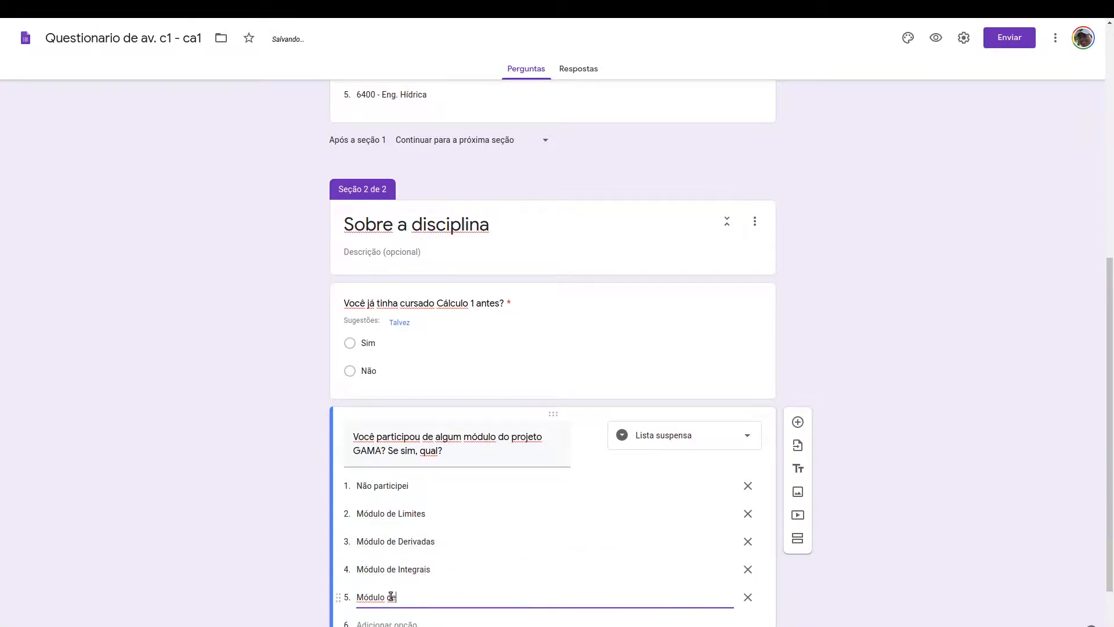
text( Funções)
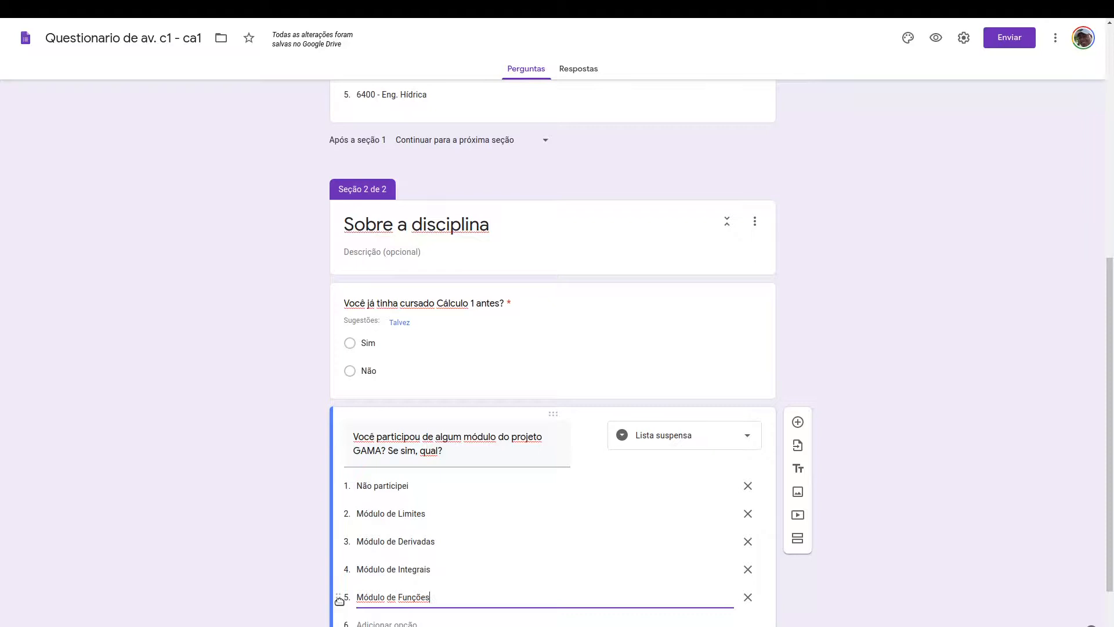
drag(340, 601, 340, 514)
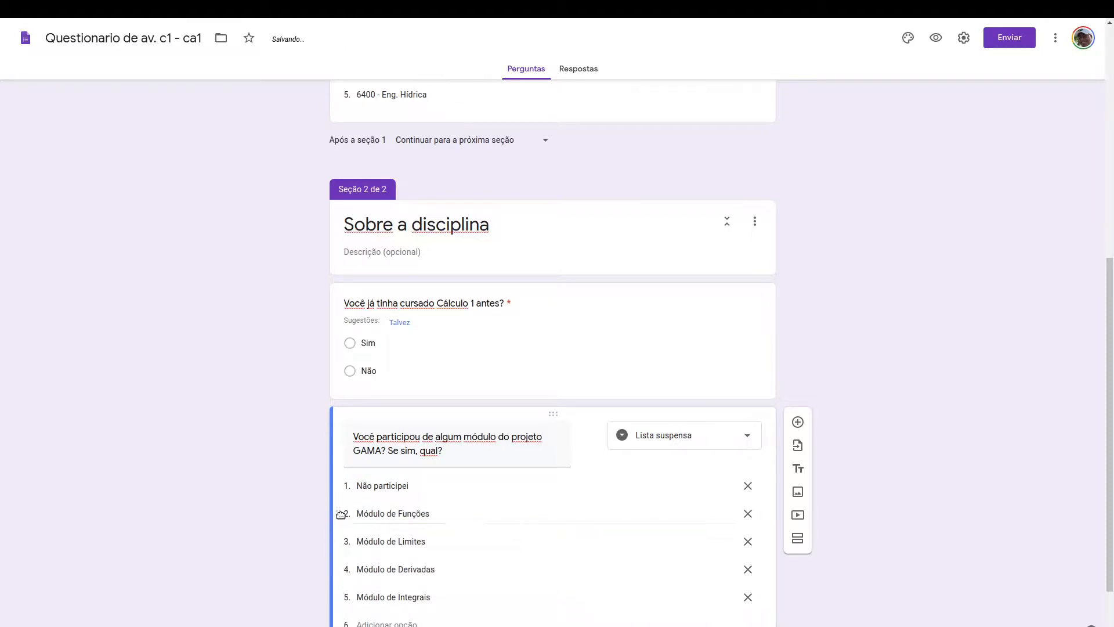
Add "Módulo de ALGA" and "Módulo de Matemática Básica" at the end of the GAMA question's options.
scroll(458, 547, down, 1)
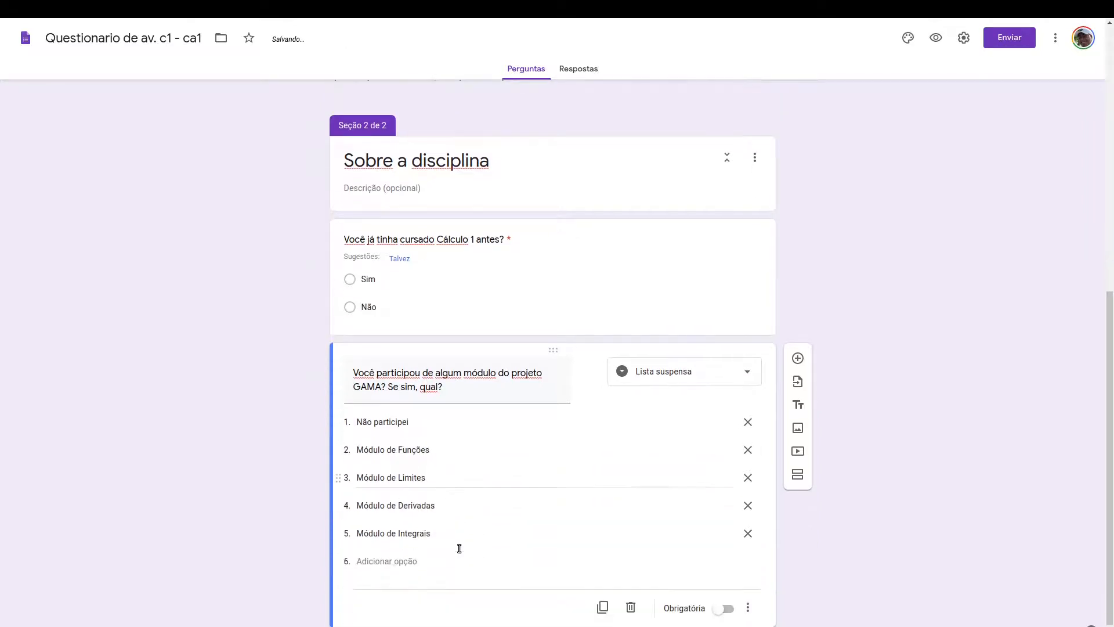
click(401, 561)
text(Módulo de ALGA)
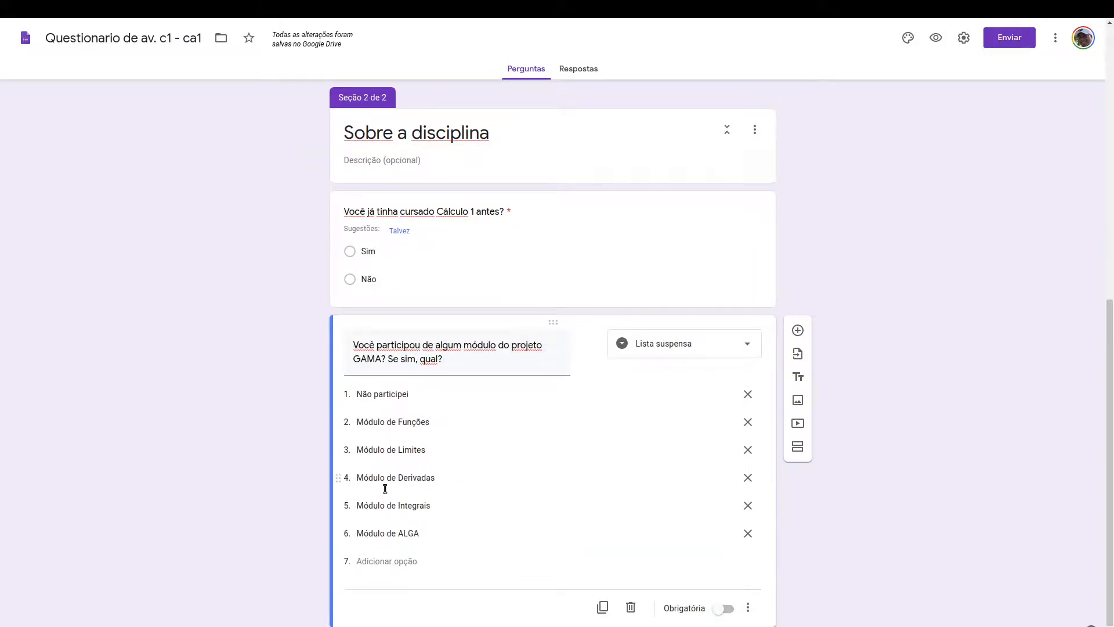
click(417, 561)
text(Módulo de)
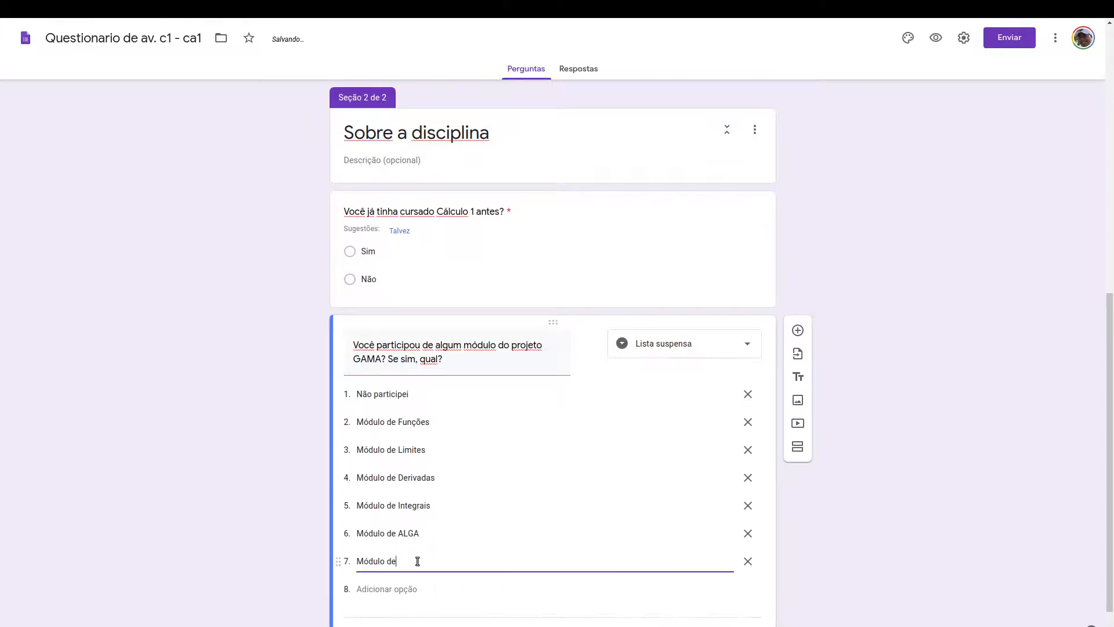
text( Matemática Básica)
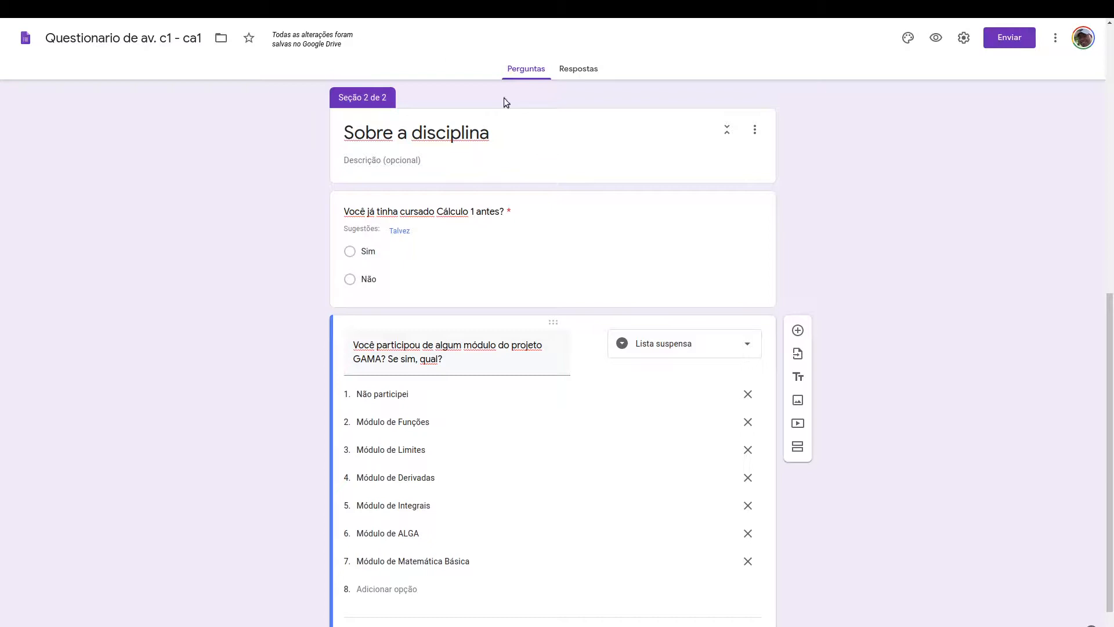
Add a multiple-choice question "Você já conhecia o Moodle (e-Aula)?" with the answers Sim and Não.
click(799, 332)
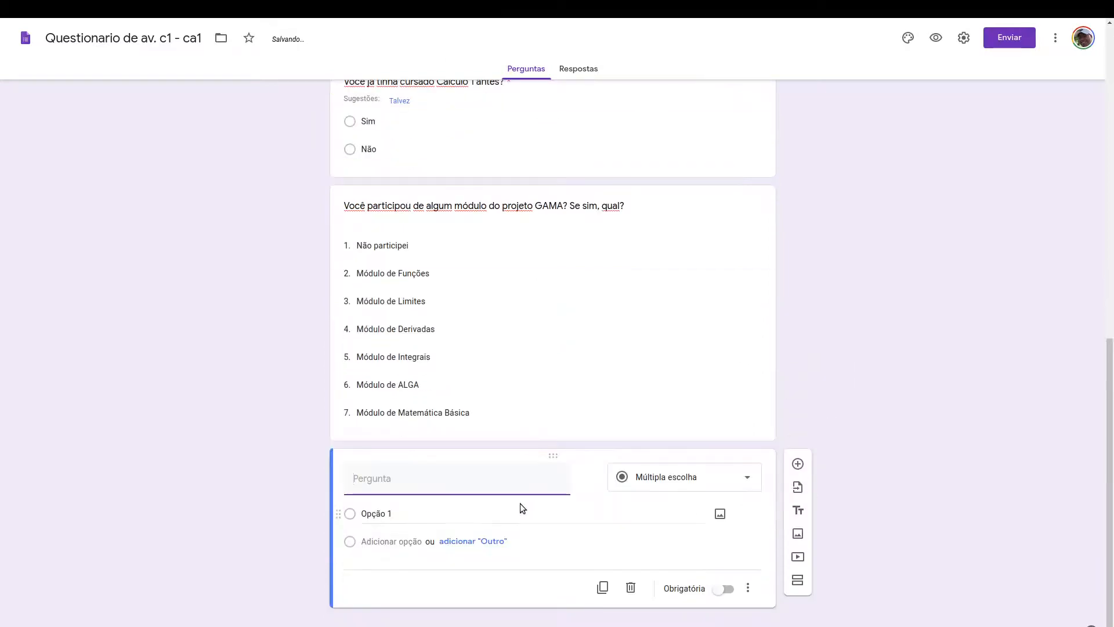
text(Você já conhecia o Moodle?)
key(Left)
text((e)
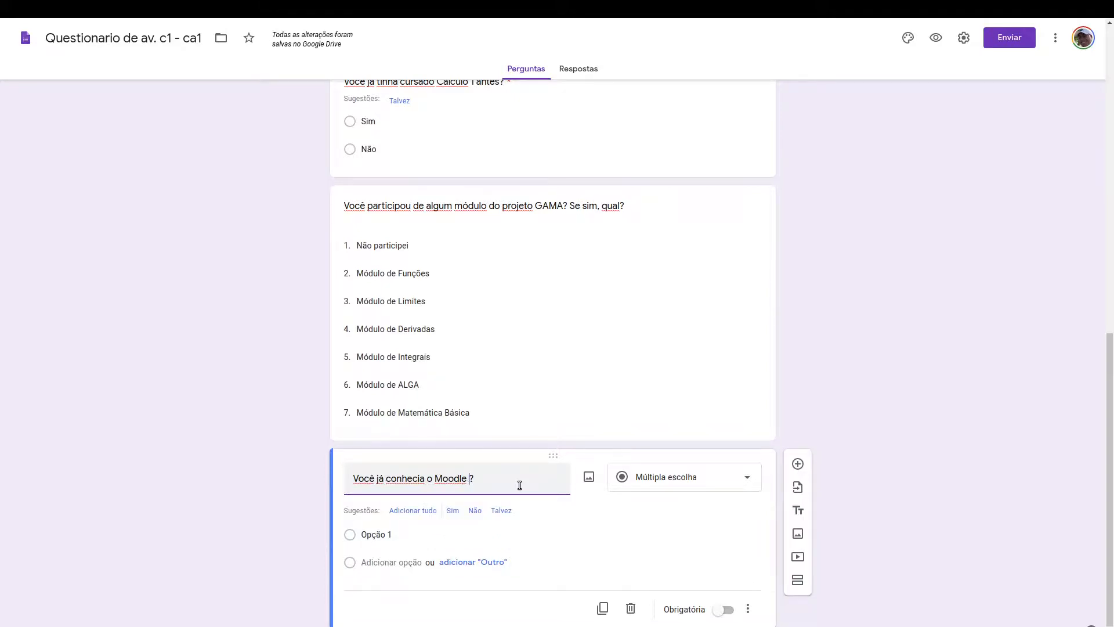
text(-Aula))
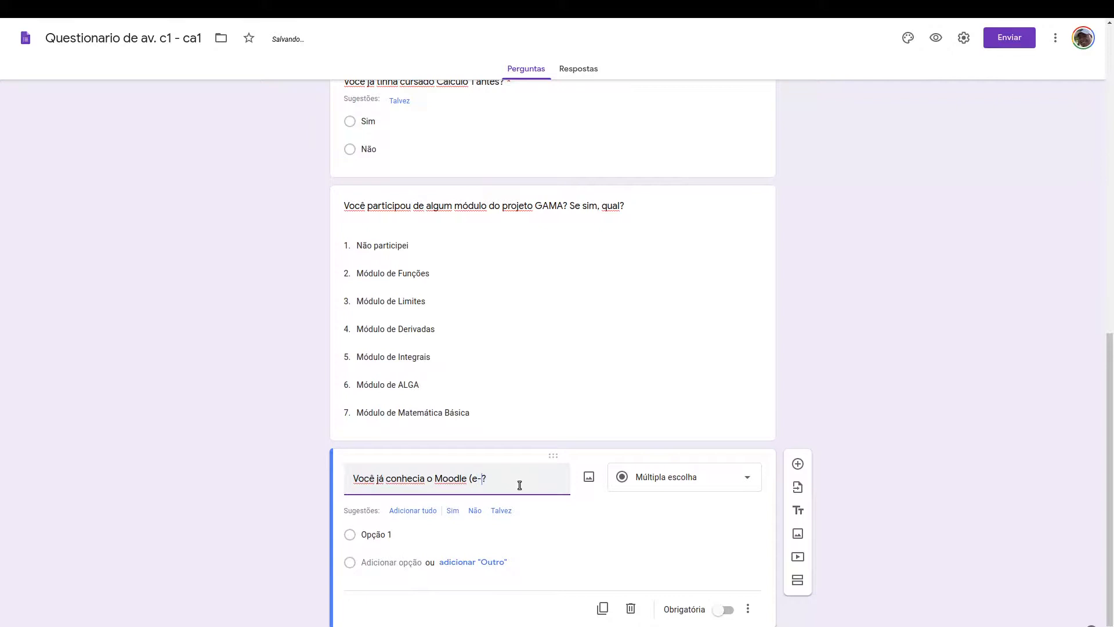
click(453, 512)
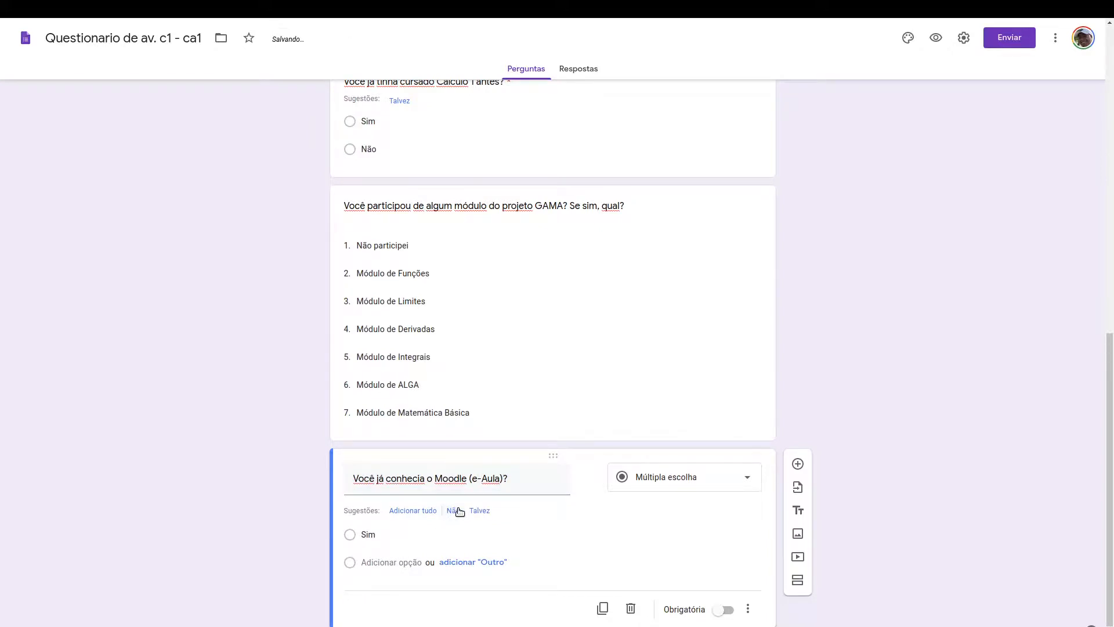
click(458, 510)
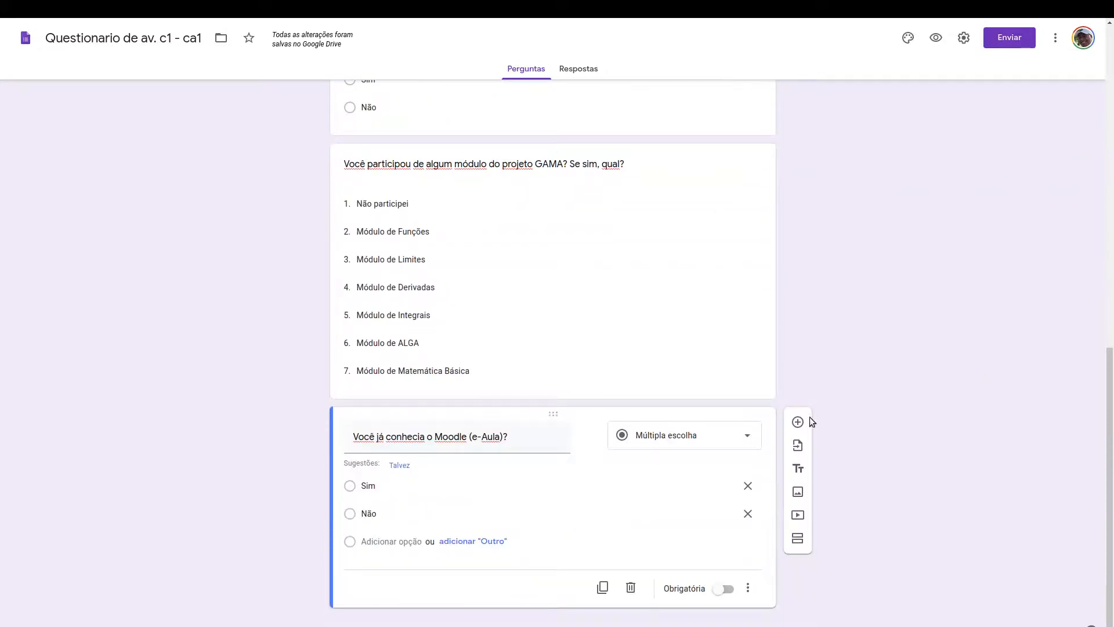
Add a Múltipla escolha question "Quantas horas semanais de estudo você dedicou para o Cálculo 1?" after the Moodle question.
click(810, 421)
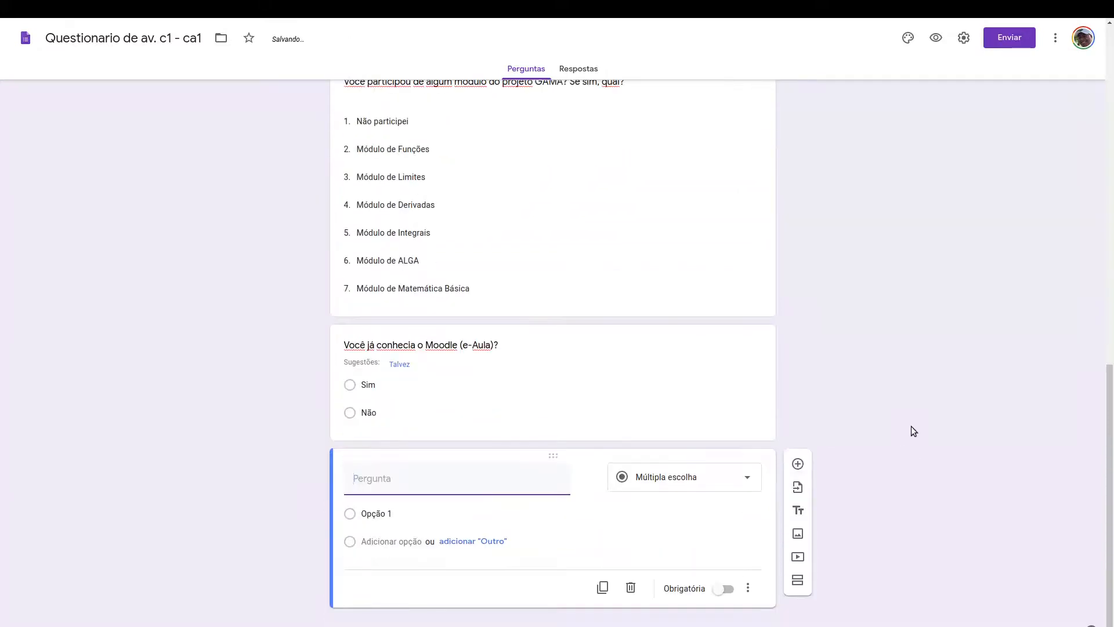
text(Quantas horas semanais de estudo você dedicou para o Cálculo 1?)
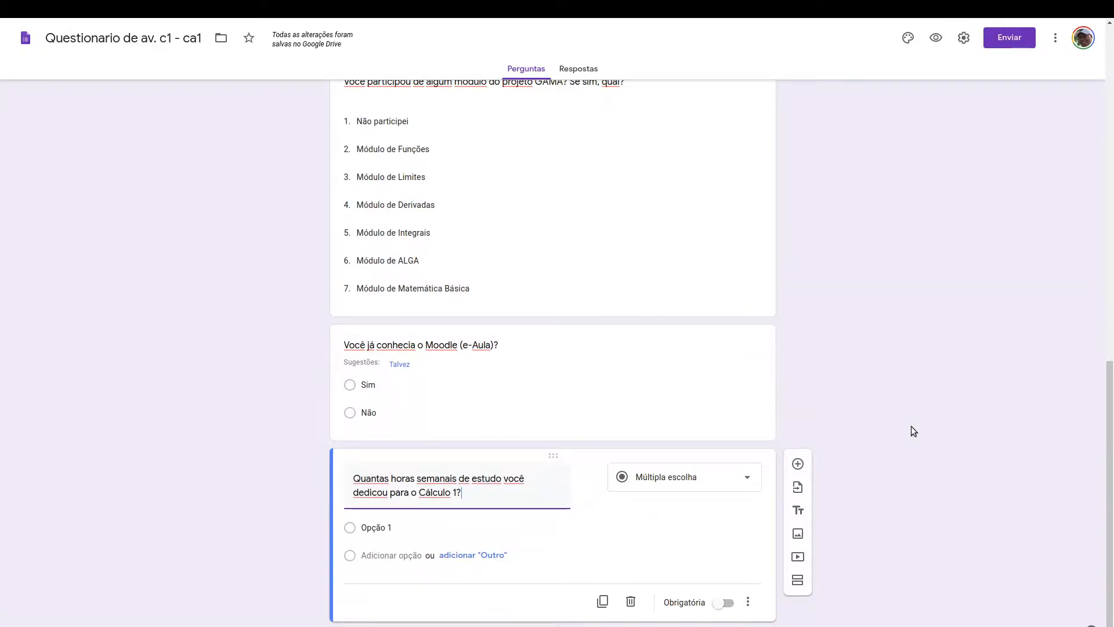
click(747, 486)
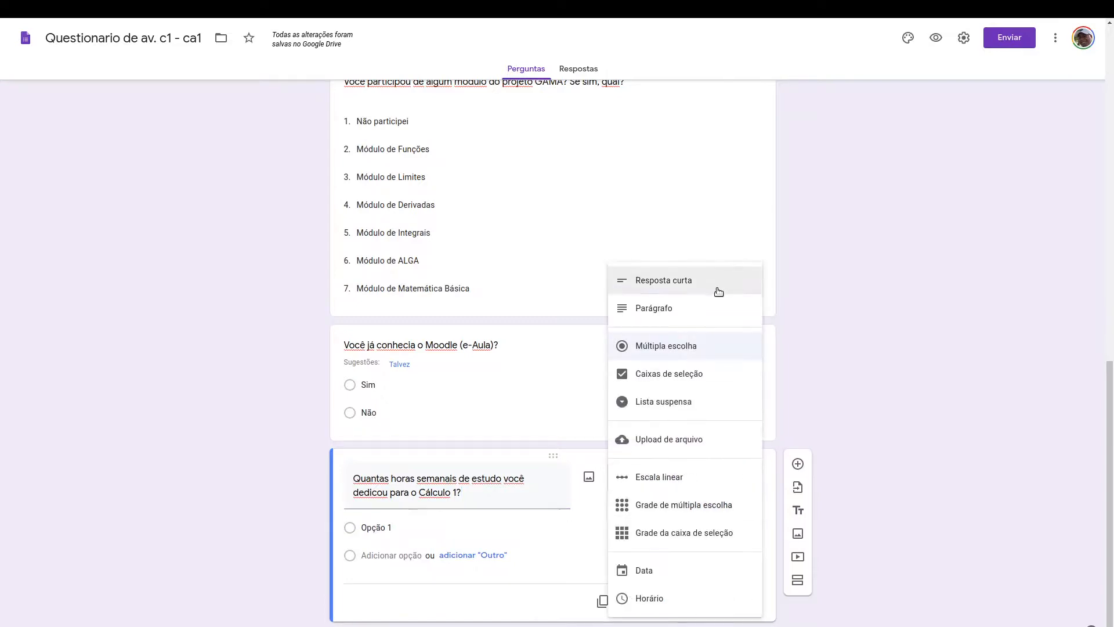
click(719, 292)
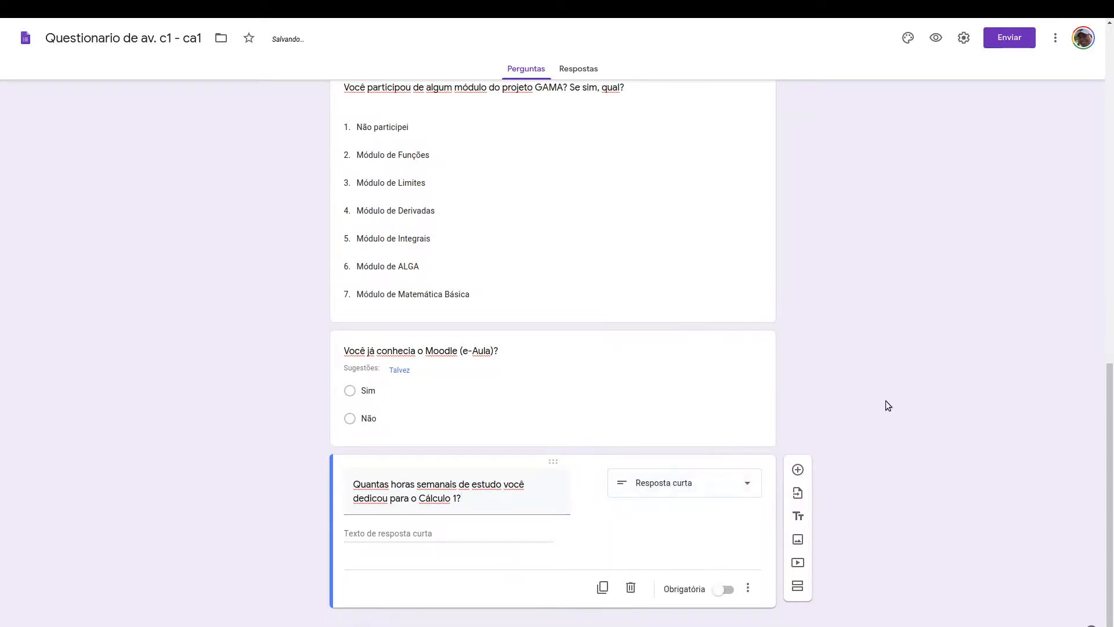
click(744, 483)
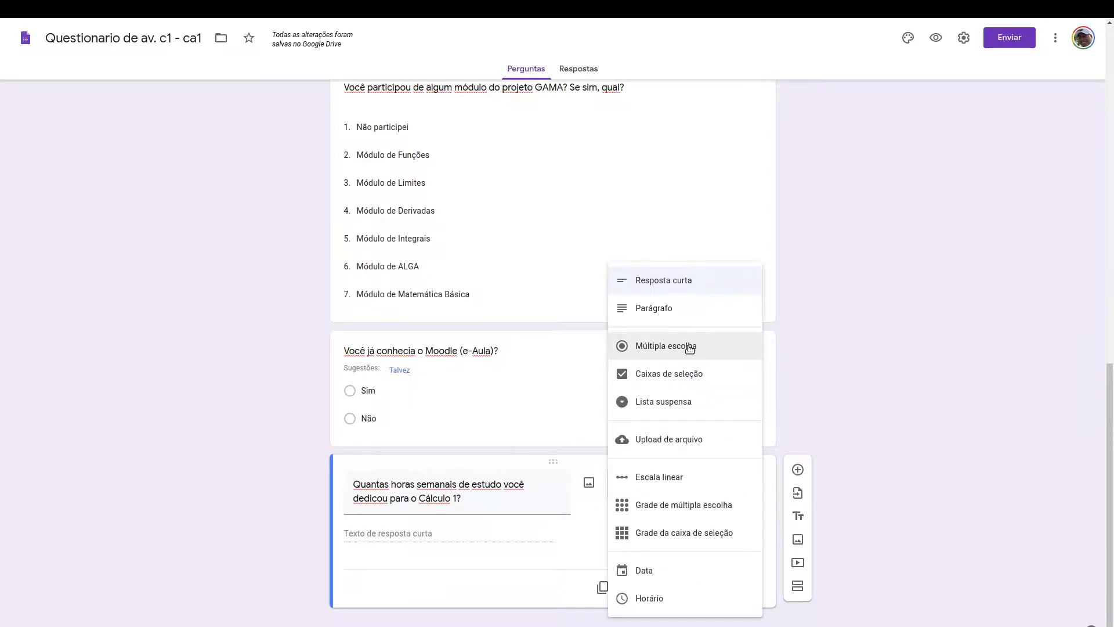
click(690, 347)
Enter "De 1 a 2 horas" as the first option of the study hours question.
click(384, 508)
text(De)
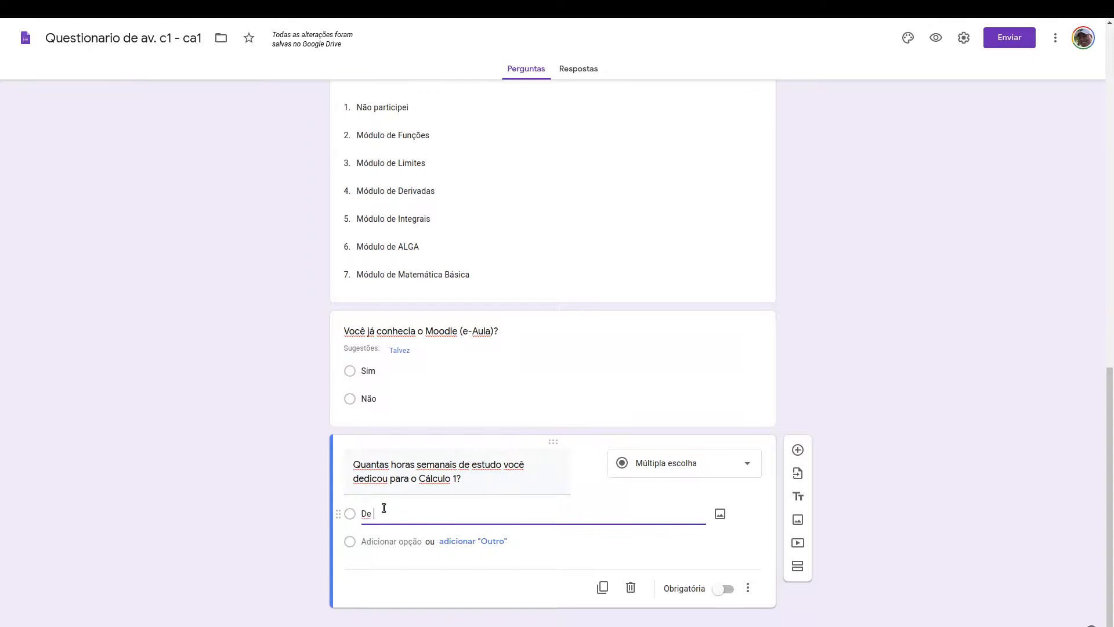
text( 1 a 2 horas)
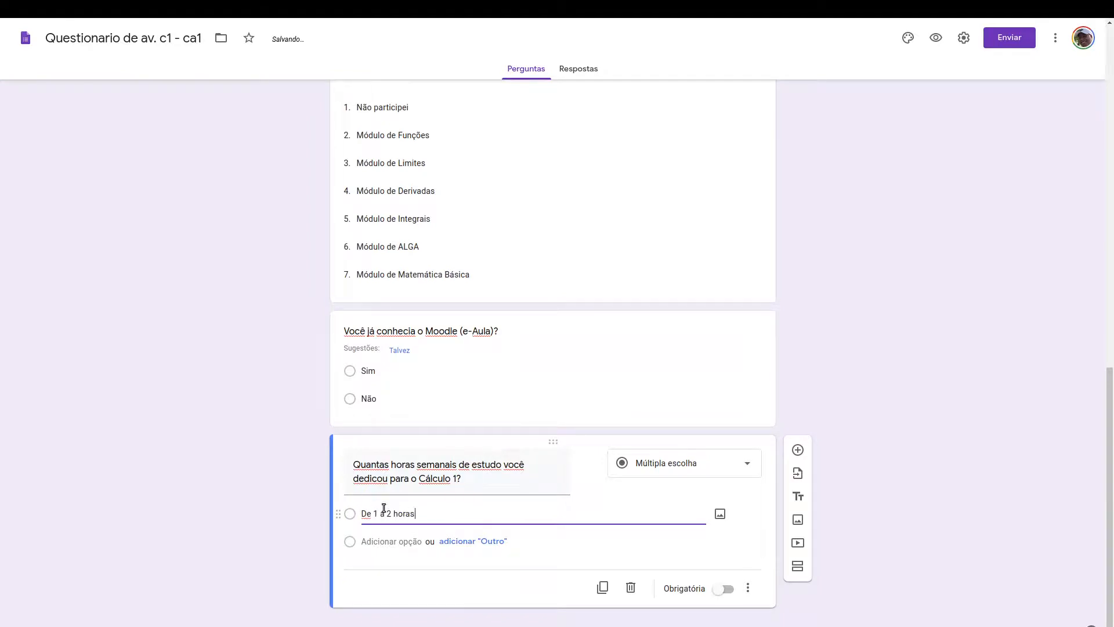
Reuse the first option's text to add a second option, "De 2 a 4 horas", to the study hours question.
key(ctrl+a)
text(De 1 a 2 horas)
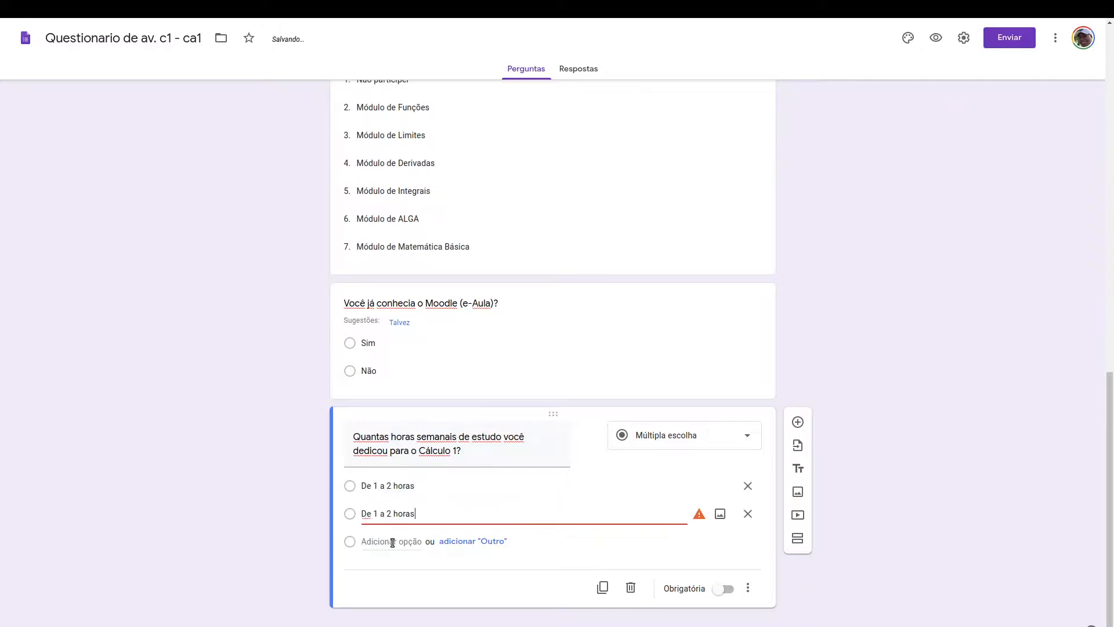
key(BackSpace)
text(2)
key(Right)
key(Right)
key(Right)
key(Right)
key(BackSpace)
text(4)
Add a third option, "De 4 a 6 horas", adapted from the text of the first option.
click(381, 536)
text(De 1 a 2 horas)
key(ctrl+Left)
key(ctrl+Left)
key(ctrl+Left)
key(shift+Right)
text(4)
key(ctrl+Right)
key(ctrl+Right)
key(shift+Left)
text(6)
Add a fourth option, "Mais de 6 horas", to the study hours question by adapting the first option's text.
click(382, 570)
text(De 1 a 2 horas)
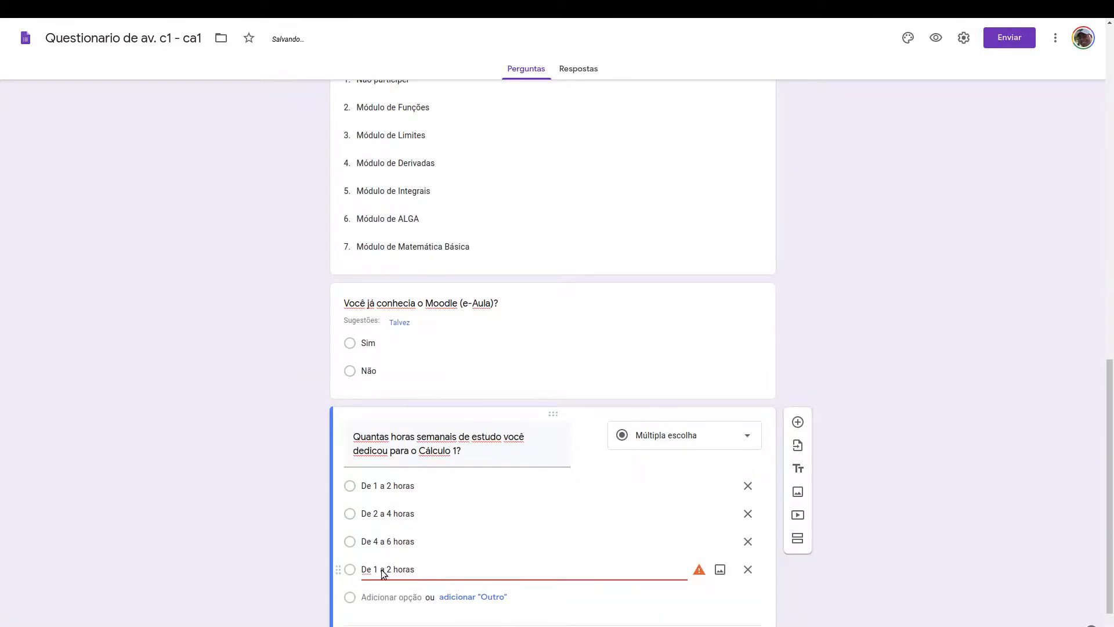
key(Home)
key(shift+Right)
text(Mais de)
key(ctrl+shift+Right)
key(ctrl+shift+Right)
key(ctrl+shift+Right)
key(ctrl+shift+Right)
text(6)
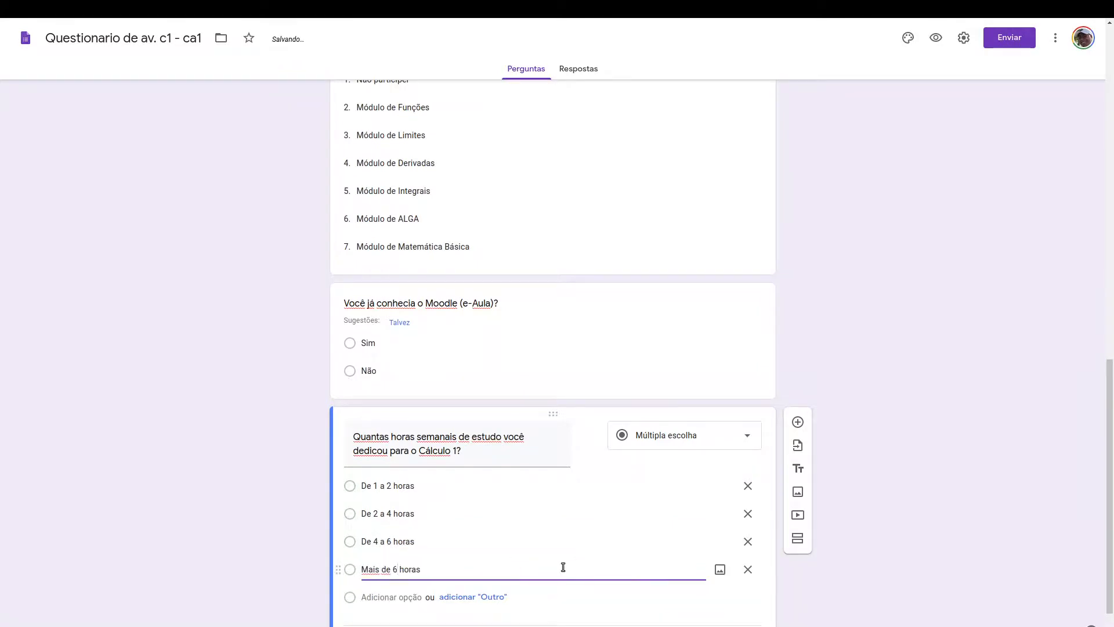
click(967, 483)
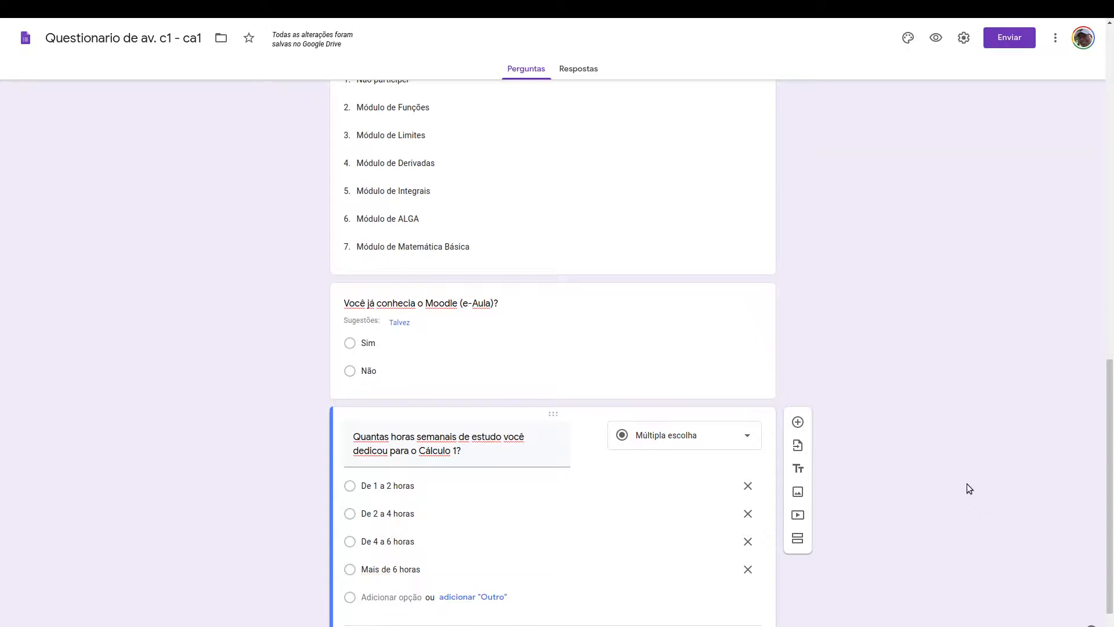
Add the question "Qual porcentagem de videoaulas você assistiu?" as Resposta curta and enable its response validation.
scroll(967, 482, down, 1)
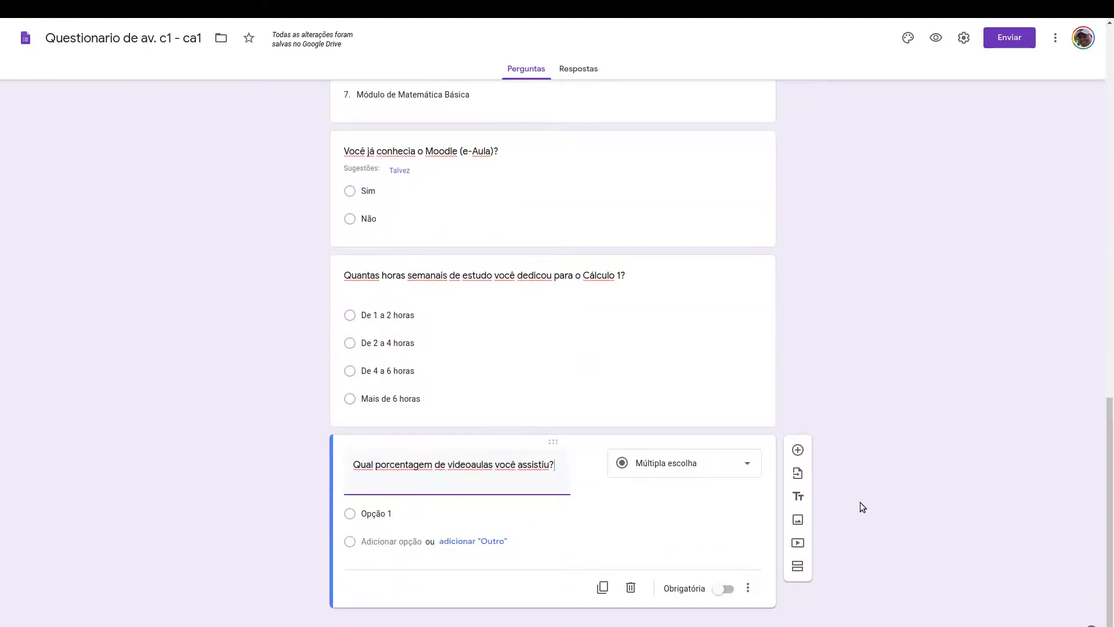
click(705, 462)
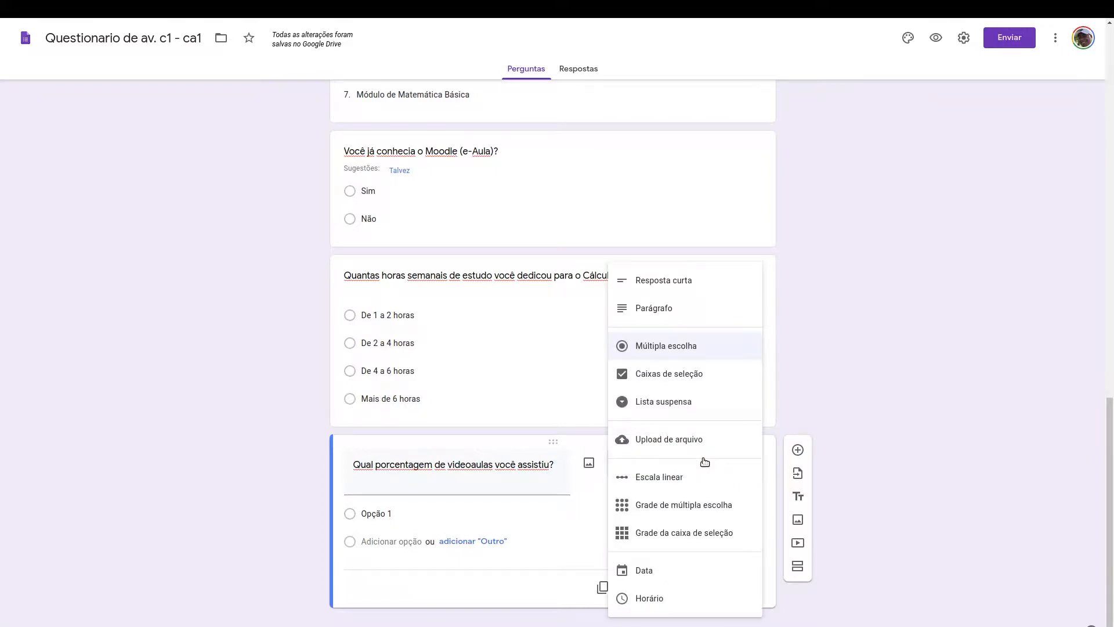
click(706, 279)
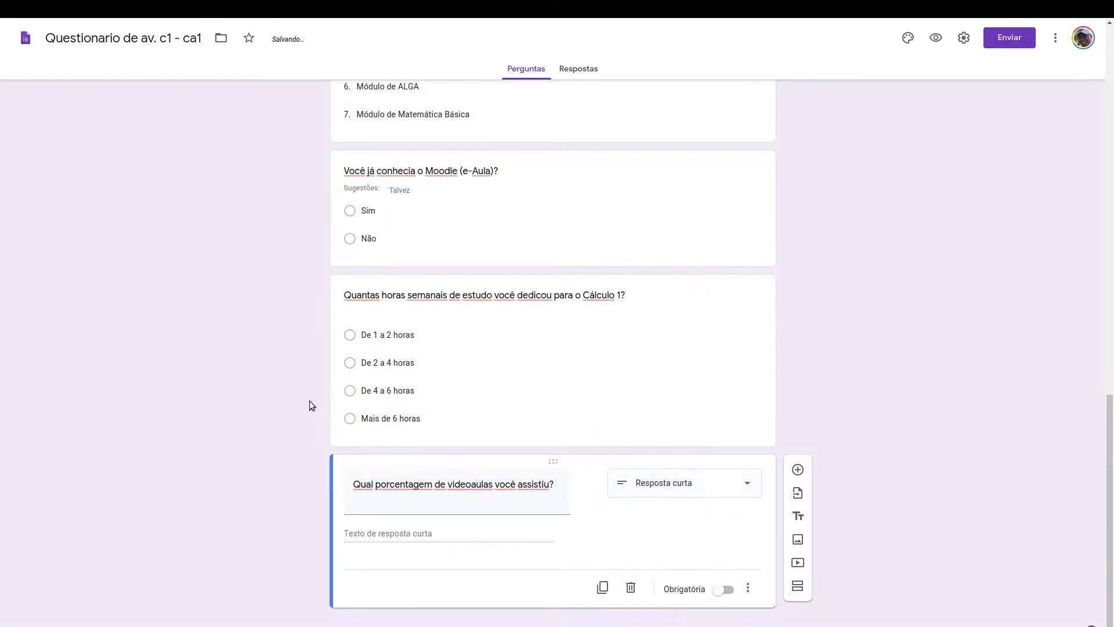
click(750, 590)
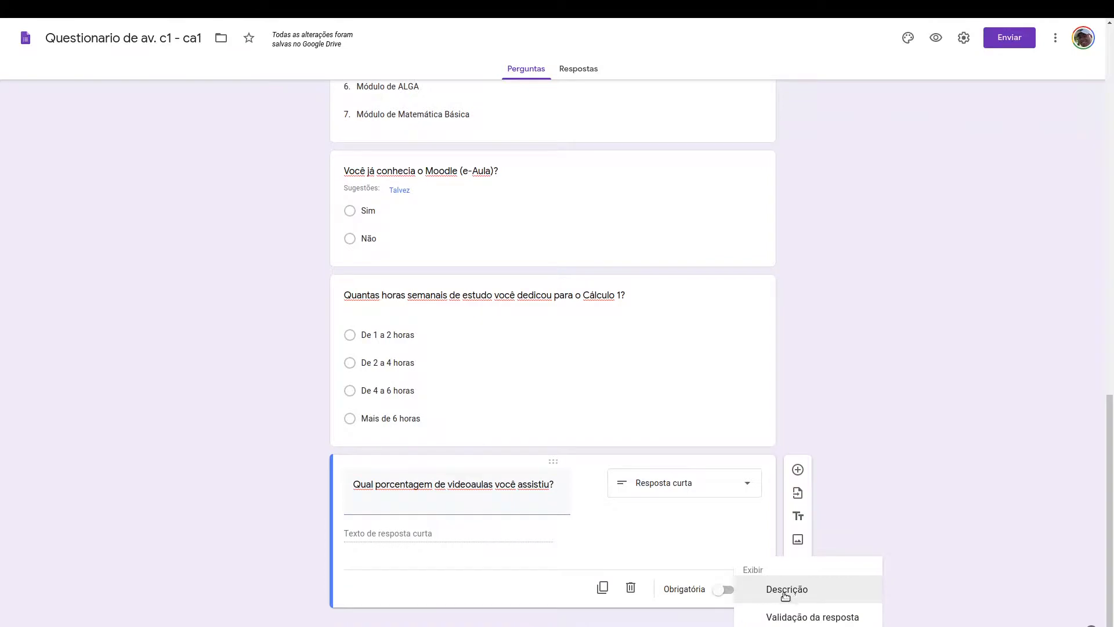
click(780, 618)
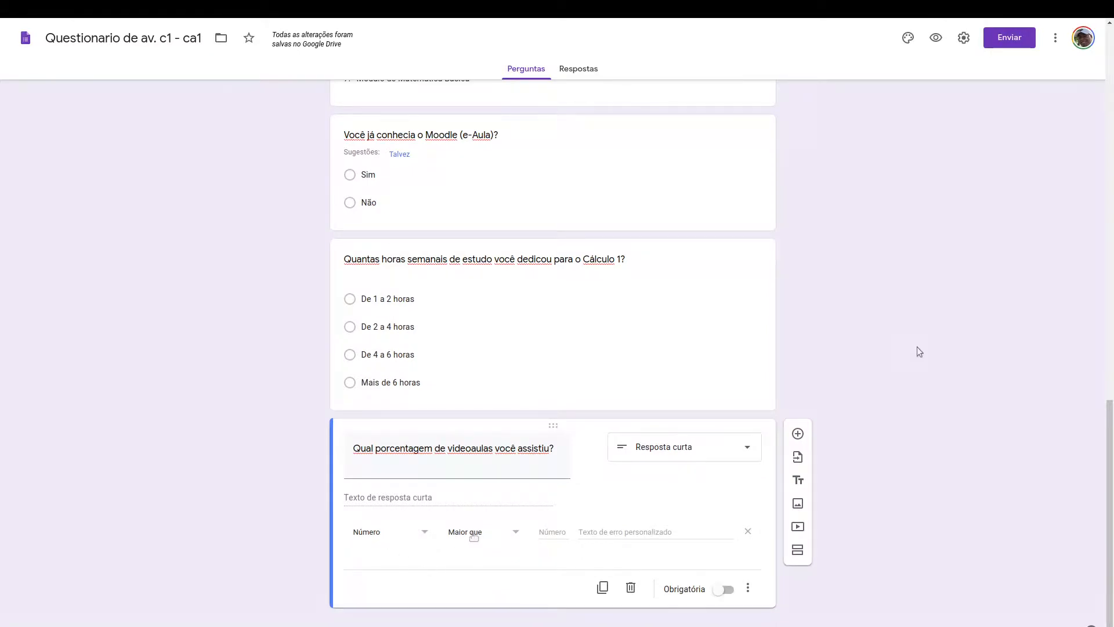
Add the question "Qual conteúdo você encontrou mais dificuldade?" with the Caixas de seleção type.
click(798, 434)
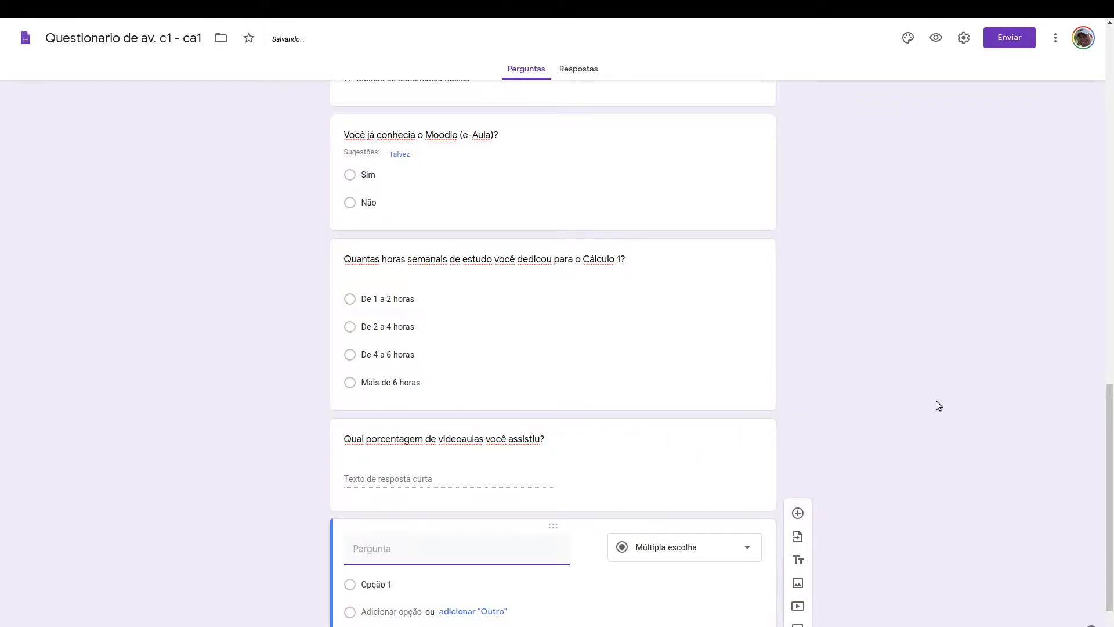
text(Qual conteúdo você encontrou mais dificuldade?)
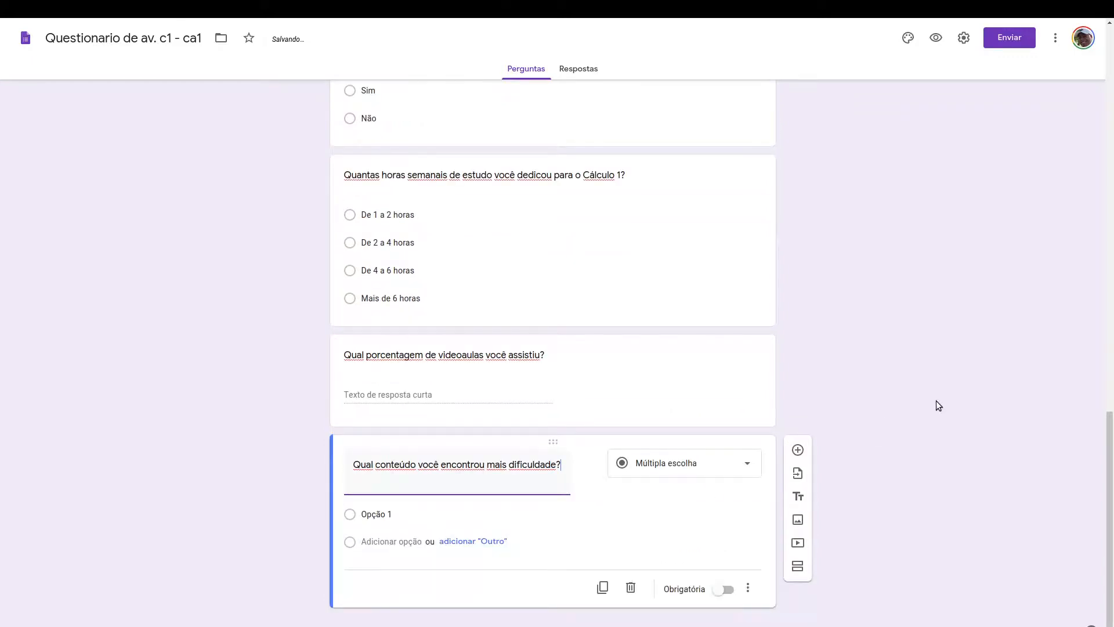
click(740, 463)
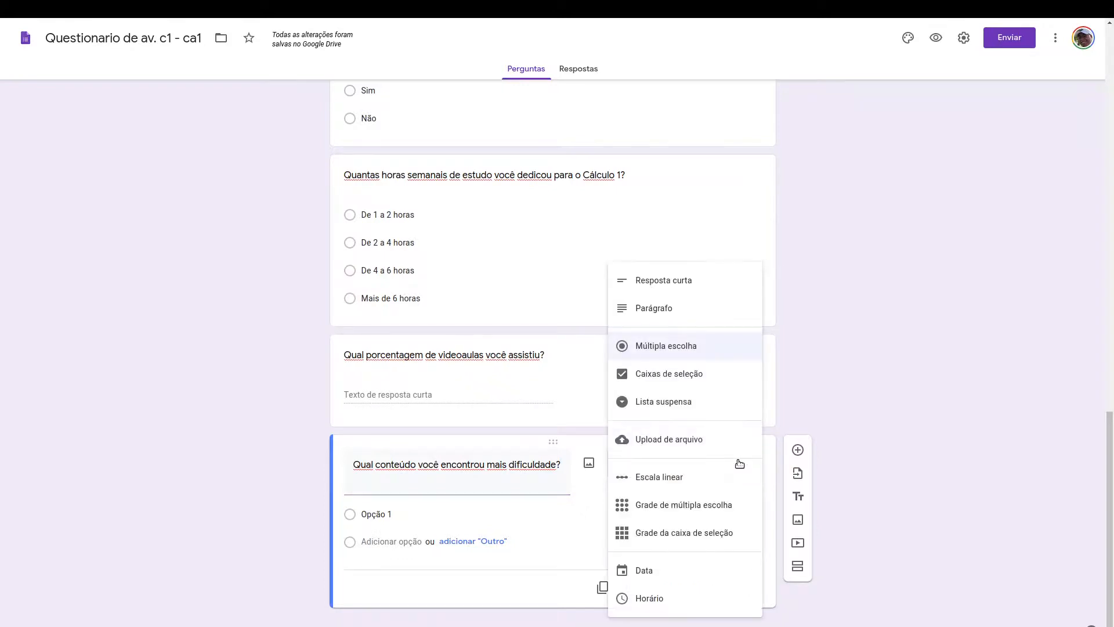
click(733, 318)
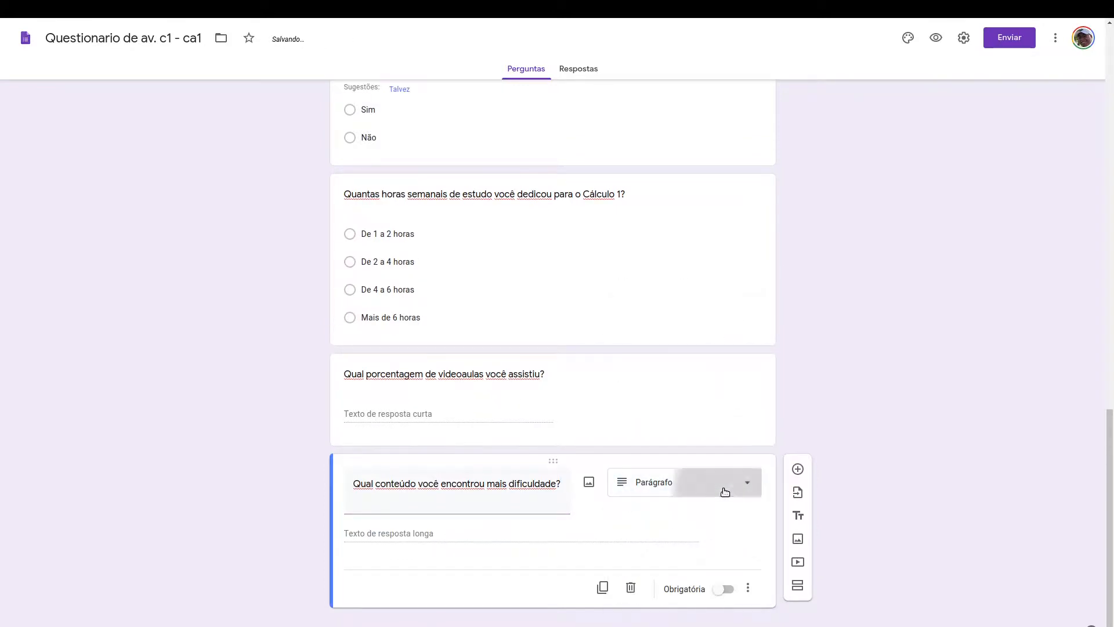
click(724, 491)
click(725, 375)
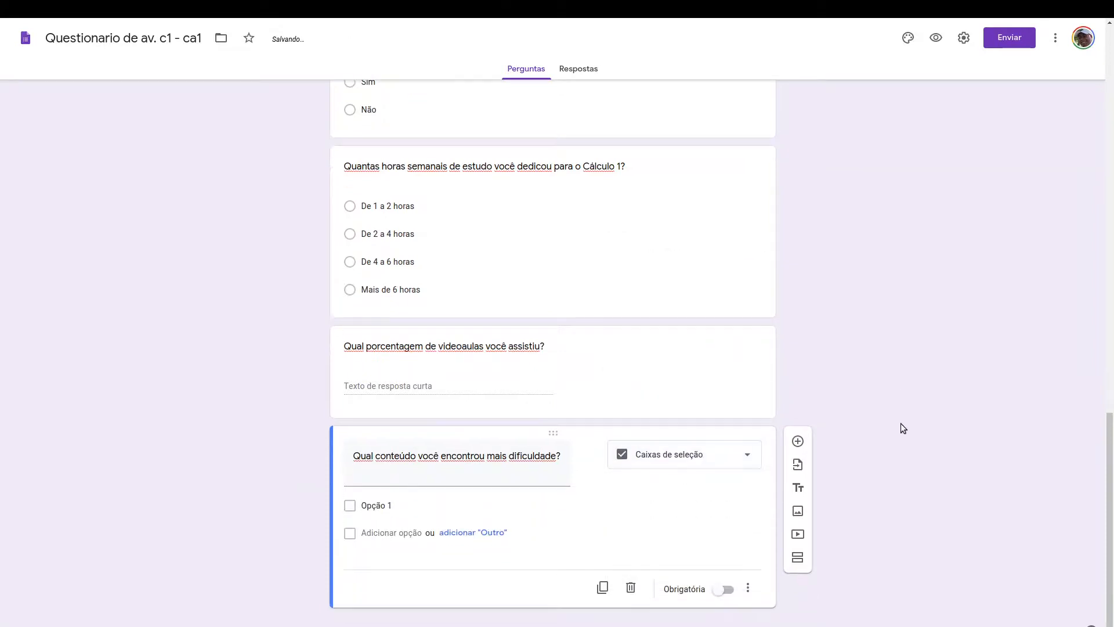
Enter the options "Funções", "Funções trigonométricas", "Limites" and "Derivadas" for the most difficult content question.
click(390, 503)
triple_click(394, 503)
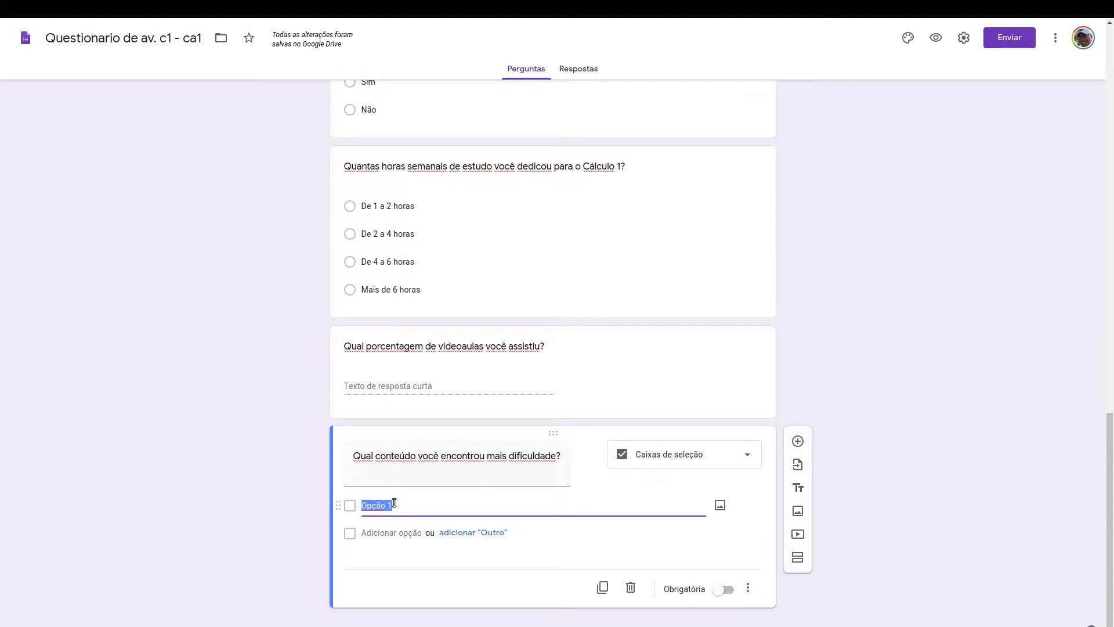
text(Funções)
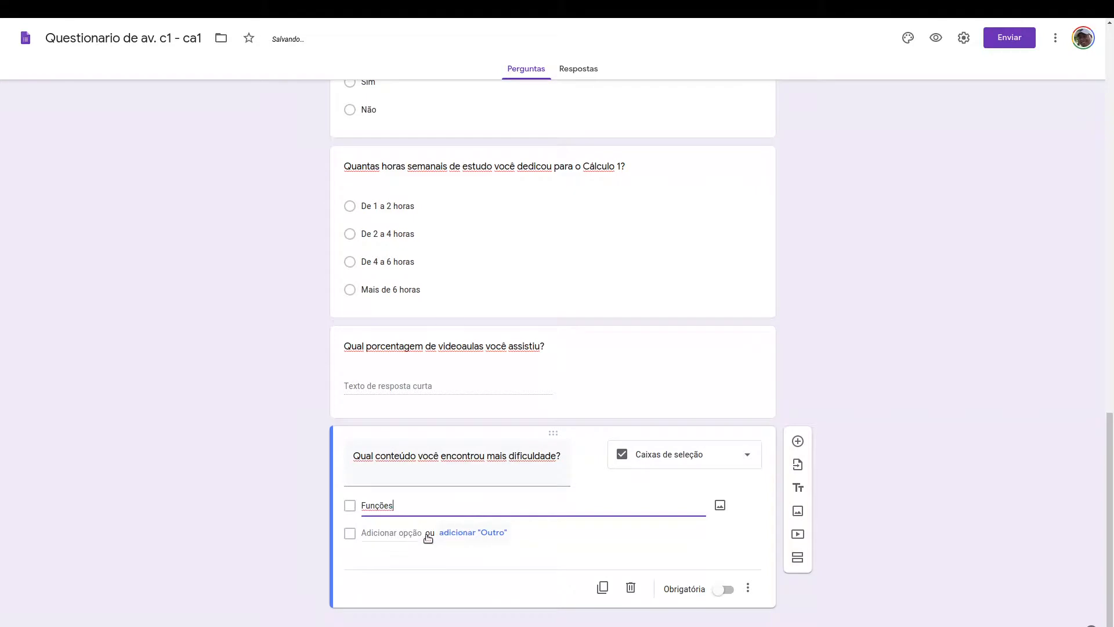
click(389, 532)
text(Funções trigonométricas)
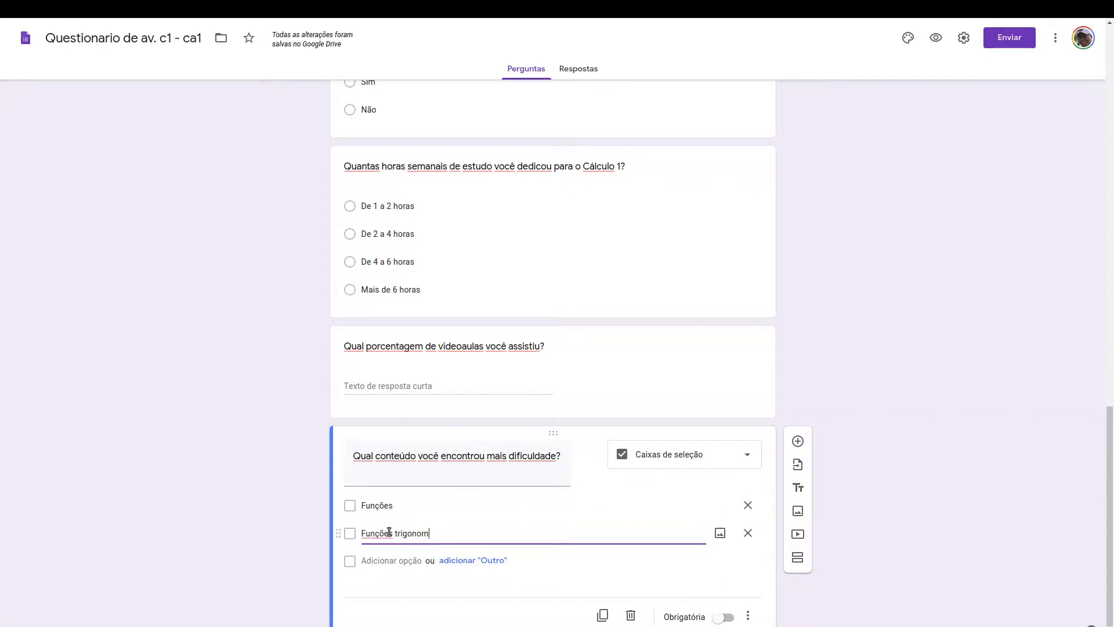
click(369, 560)
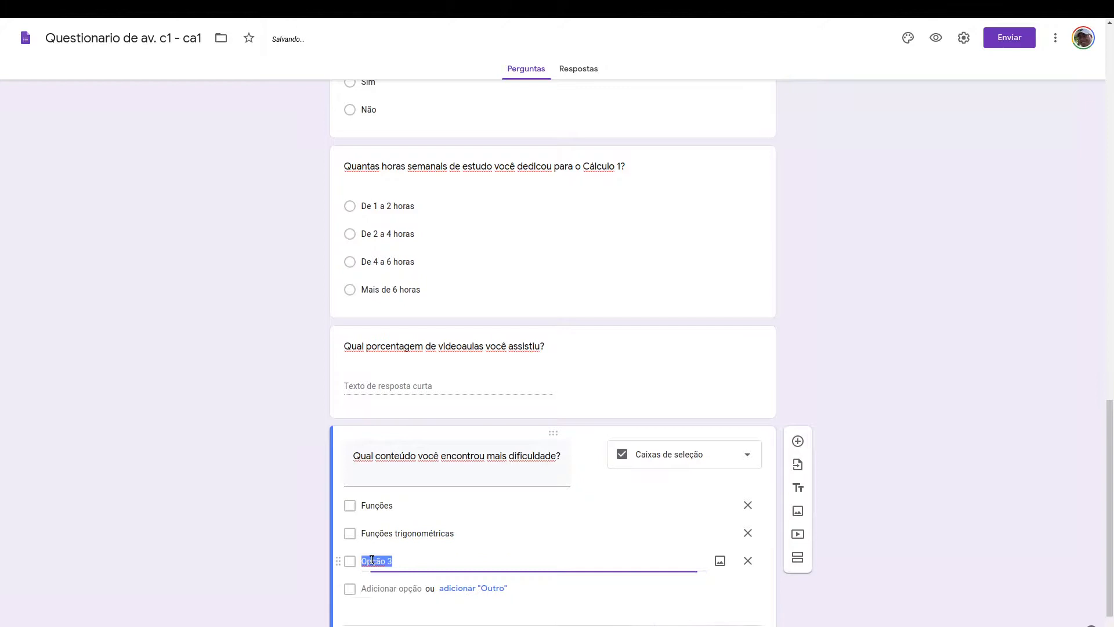
text(Limites)
click(378, 587)
text(Derivadas)
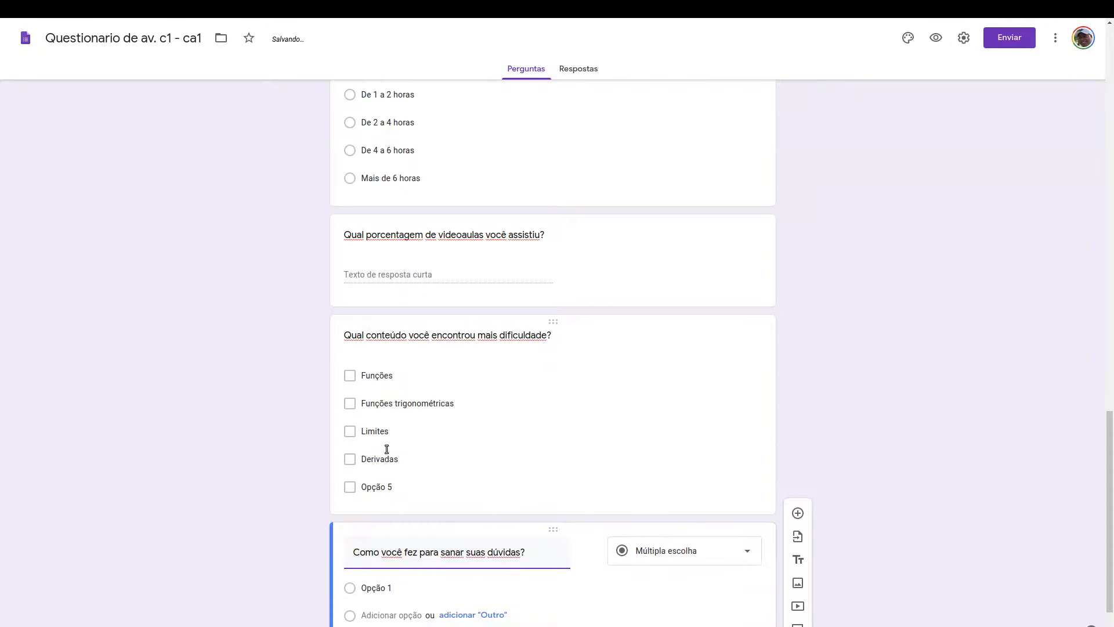
Set the answer type of the question "Como você fez para sanar suas dúvidas?" to Parágrafo.
scroll(406, 406, up, 3)
scroll(407, 406, down, 5)
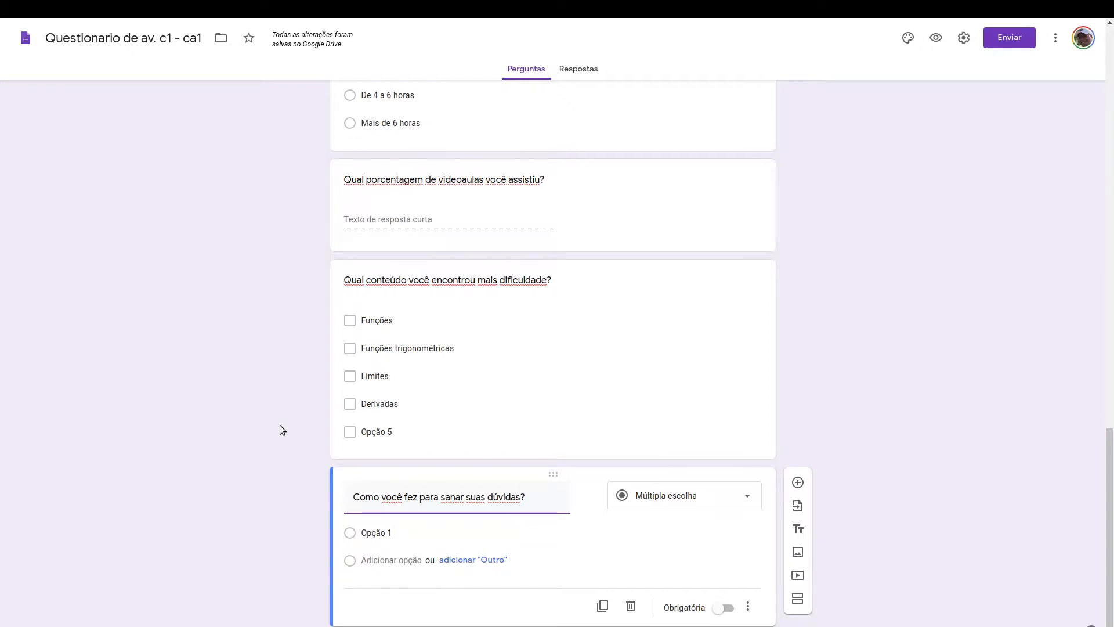
scroll(280, 429, down, 1)
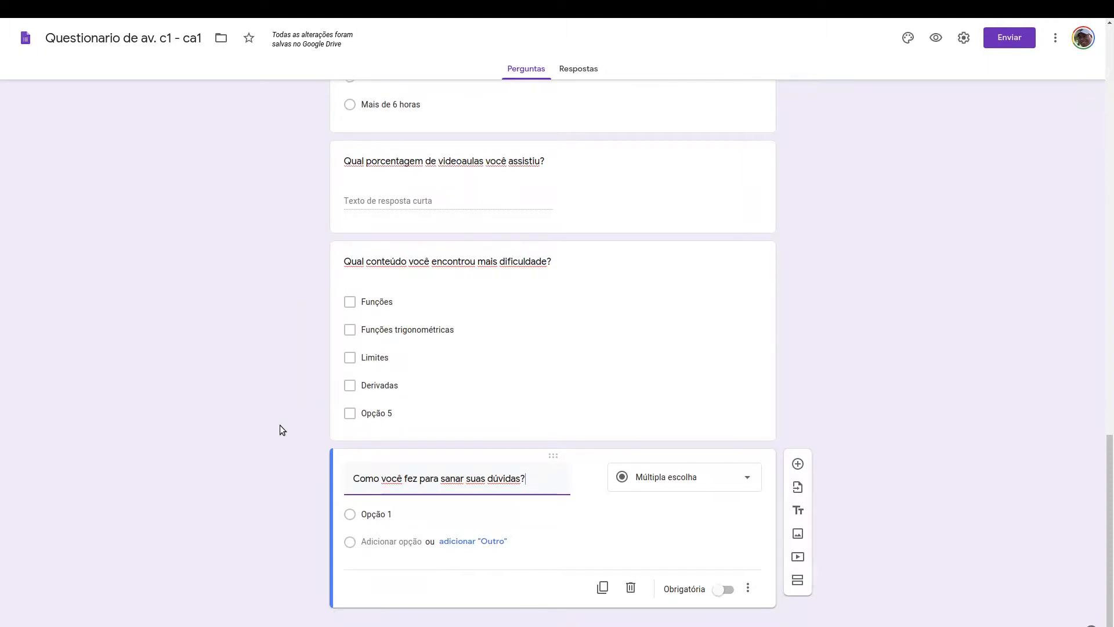
click(659, 477)
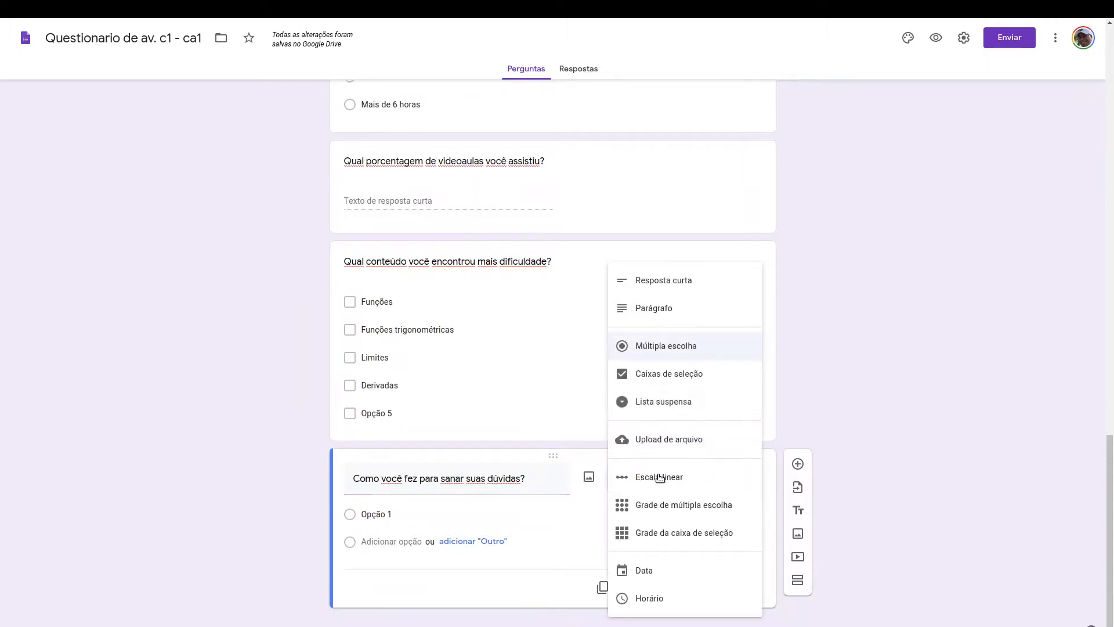
click(703, 311)
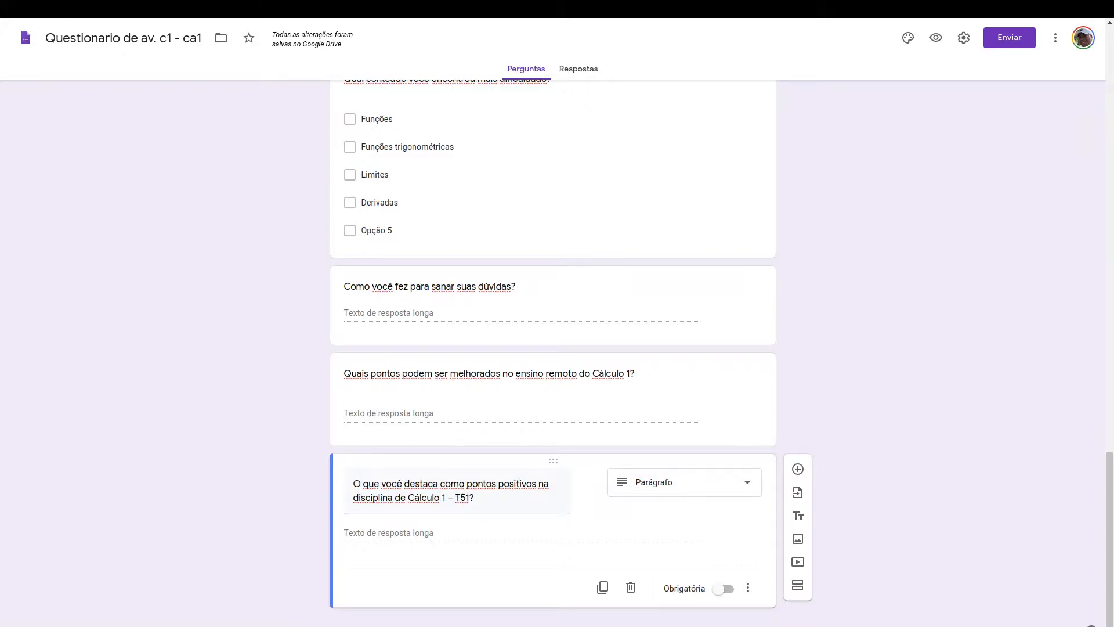
Add a Parágrafo question "Críticas ou sugestões" at the end and make the positive points question about Cálculo 1 – T51 Obrigatória.
click(797, 469)
text(Críticas ou sugestões)
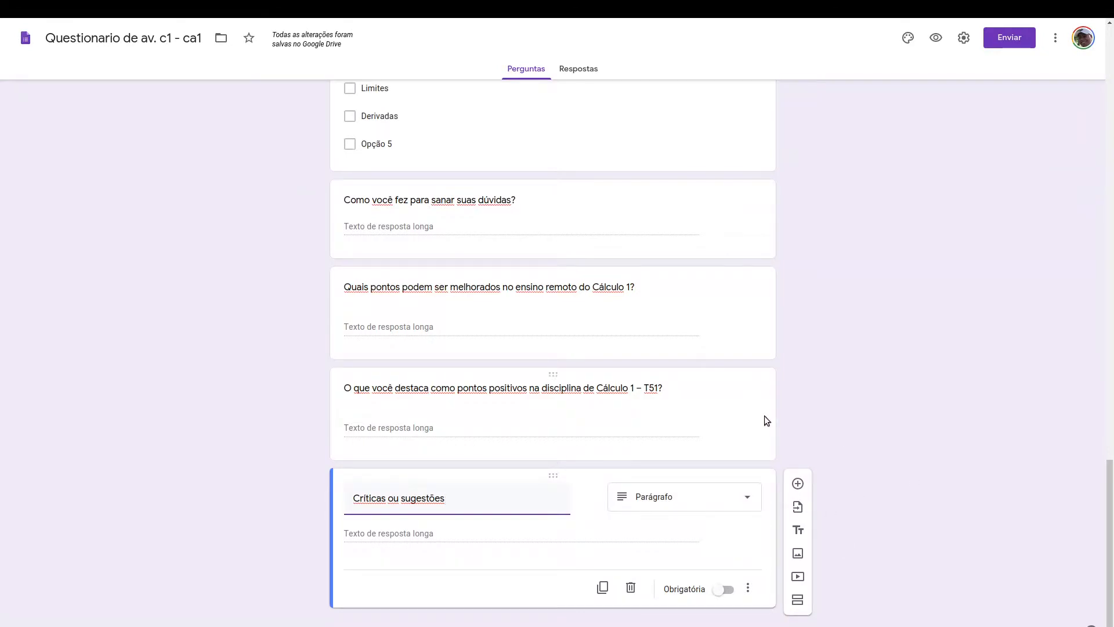
click(741, 414)
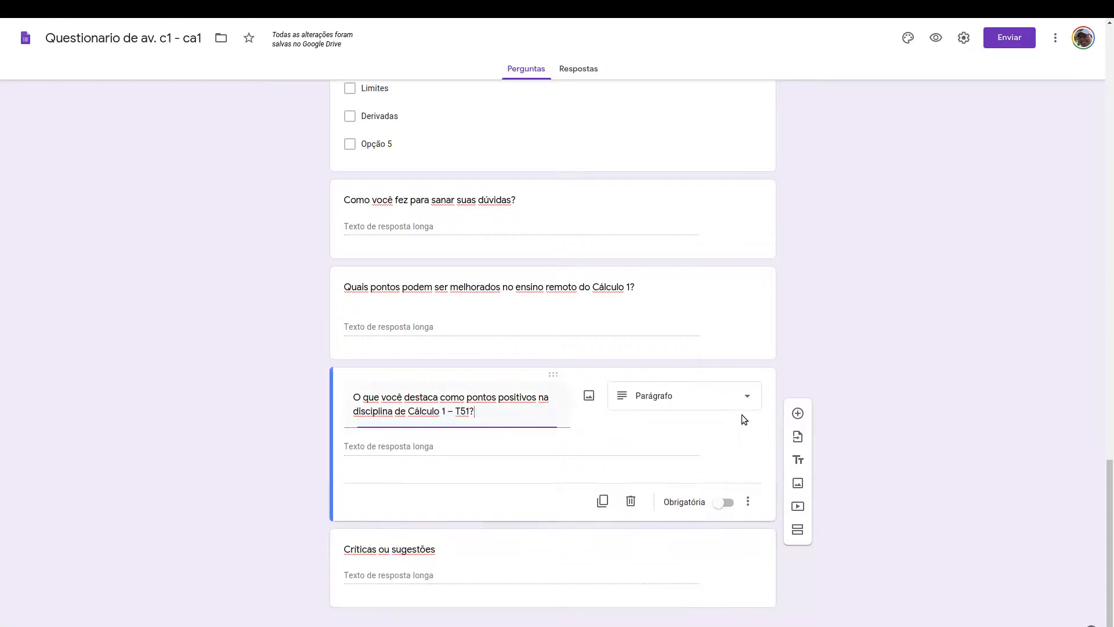
click(724, 502)
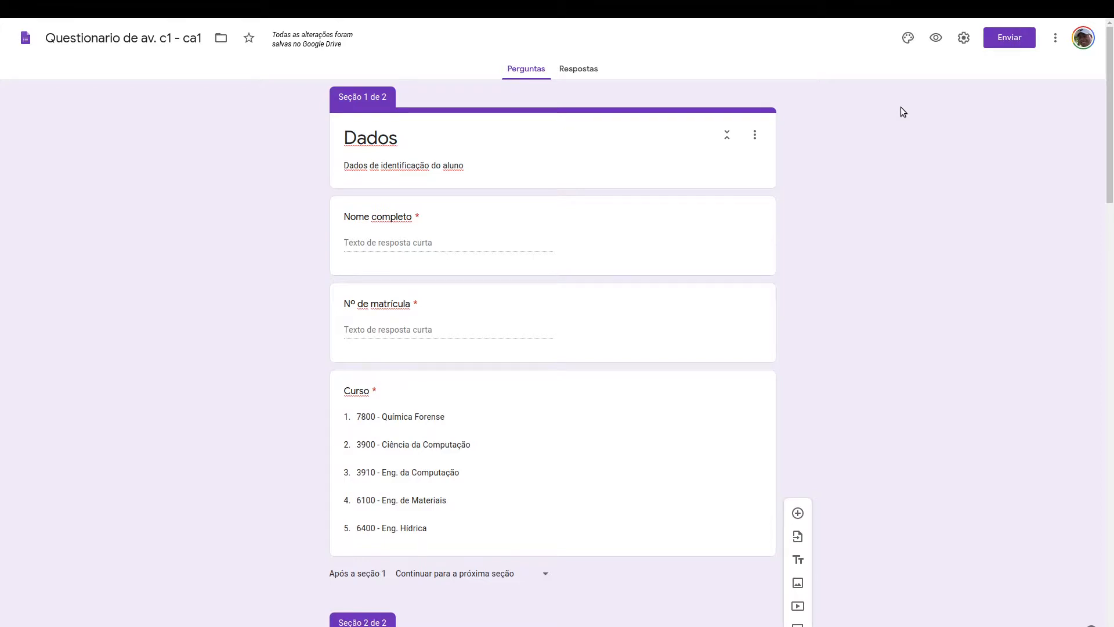
Change the form's theme colour to orange and use its lightest shade as the background colour.
click(910, 41)
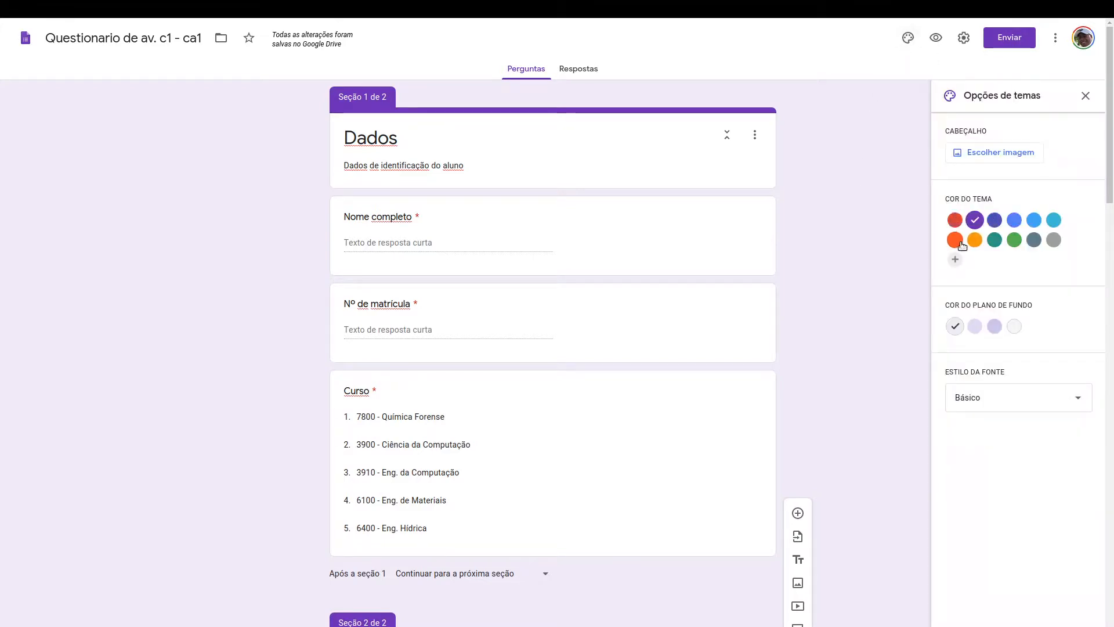
click(1015, 221)
click(995, 240)
click(955, 239)
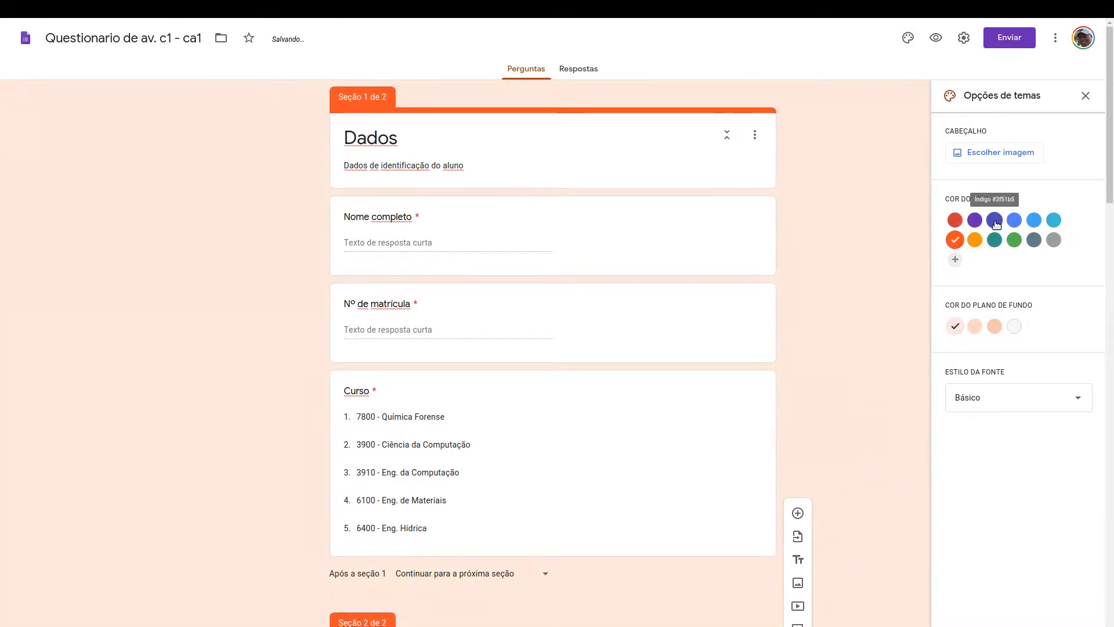
click(975, 326)
click(955, 326)
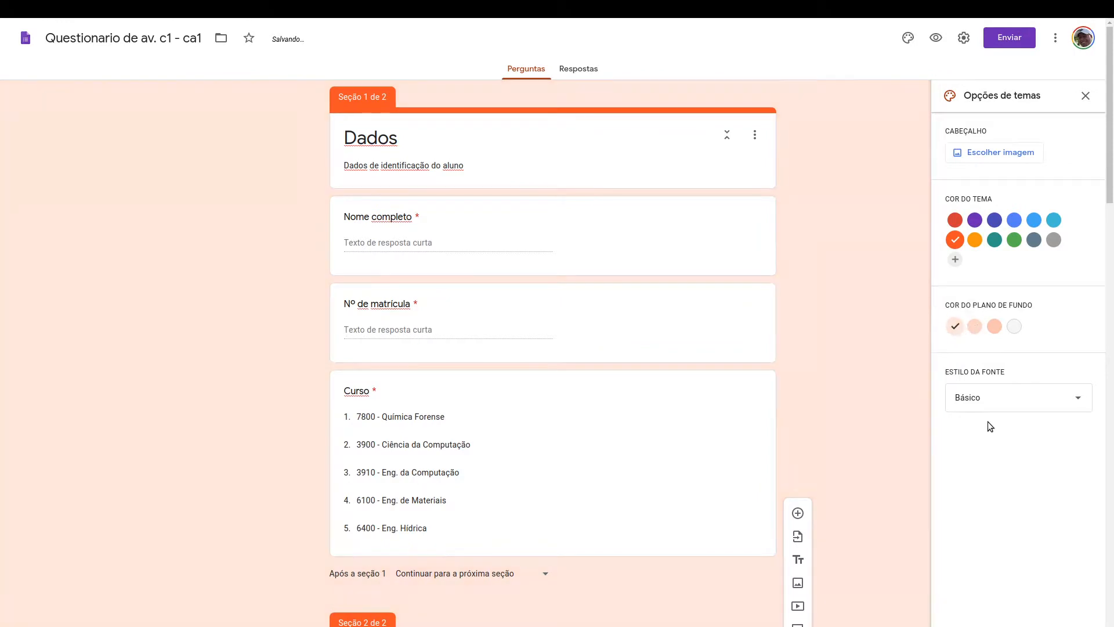
Try the Formal font style for the form, restore Básico and close the theme options.
click(1025, 399)
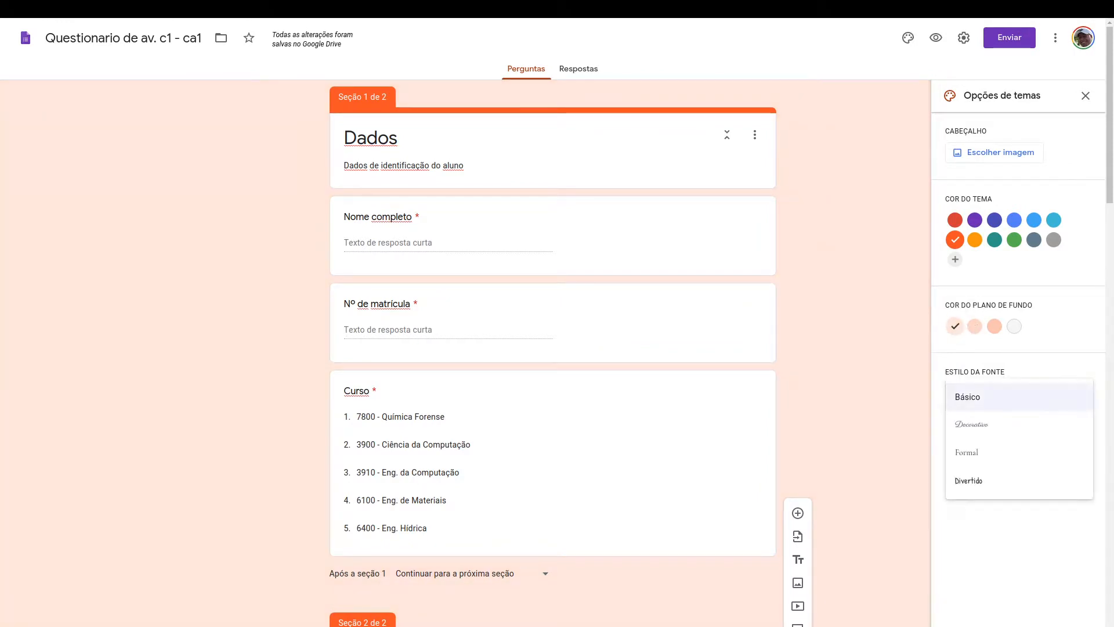
click(1001, 452)
click(1025, 399)
click(1019, 350)
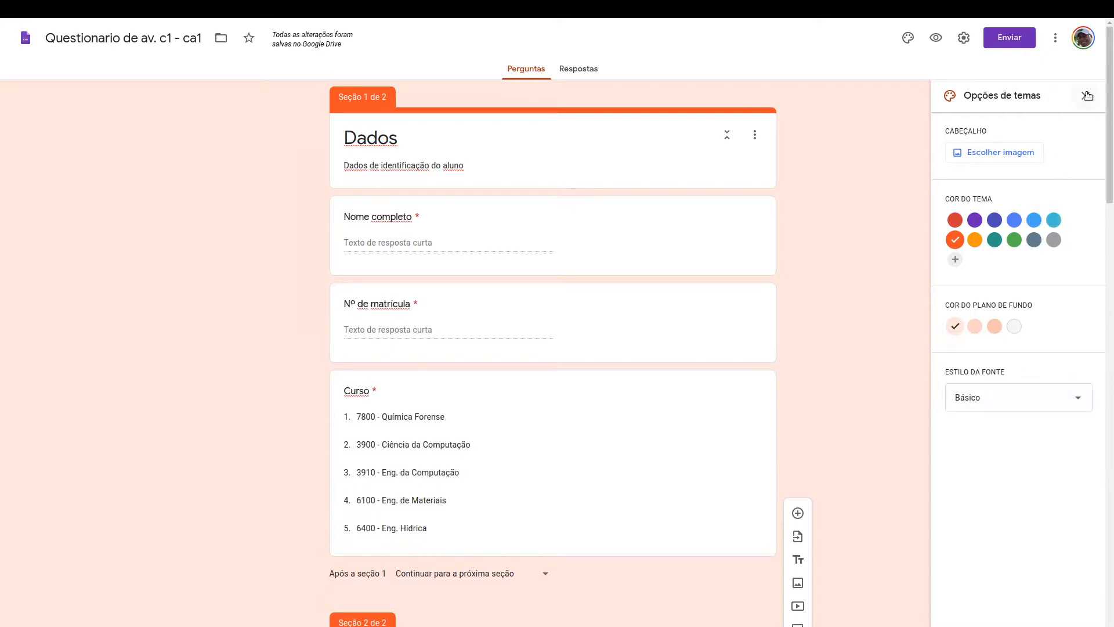
click(1086, 95)
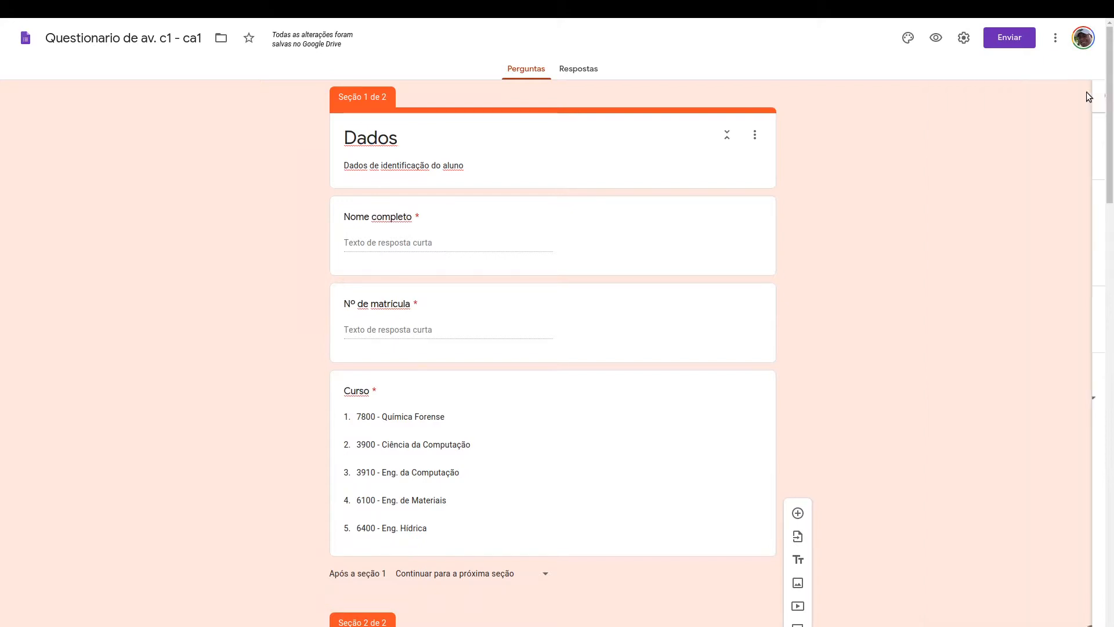
Preview the form and fill in the student's full name, the registration number and "7800 - Química Forense" as the Curso.
click(935, 38)
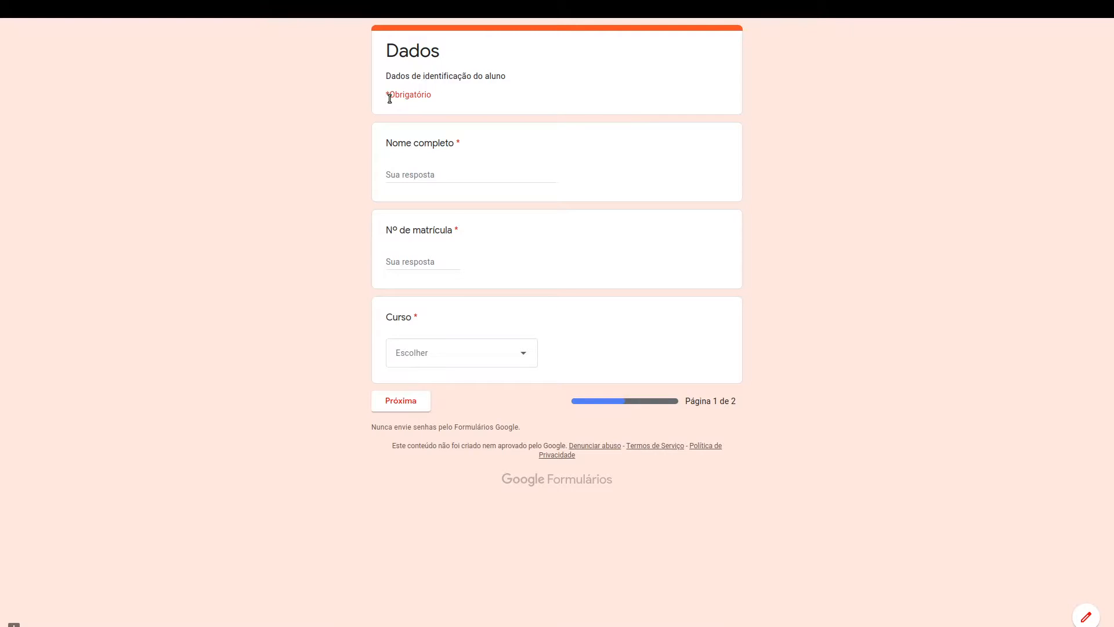
click(470, 176)
text(Mauricio)
click(421, 260)
text(2314)
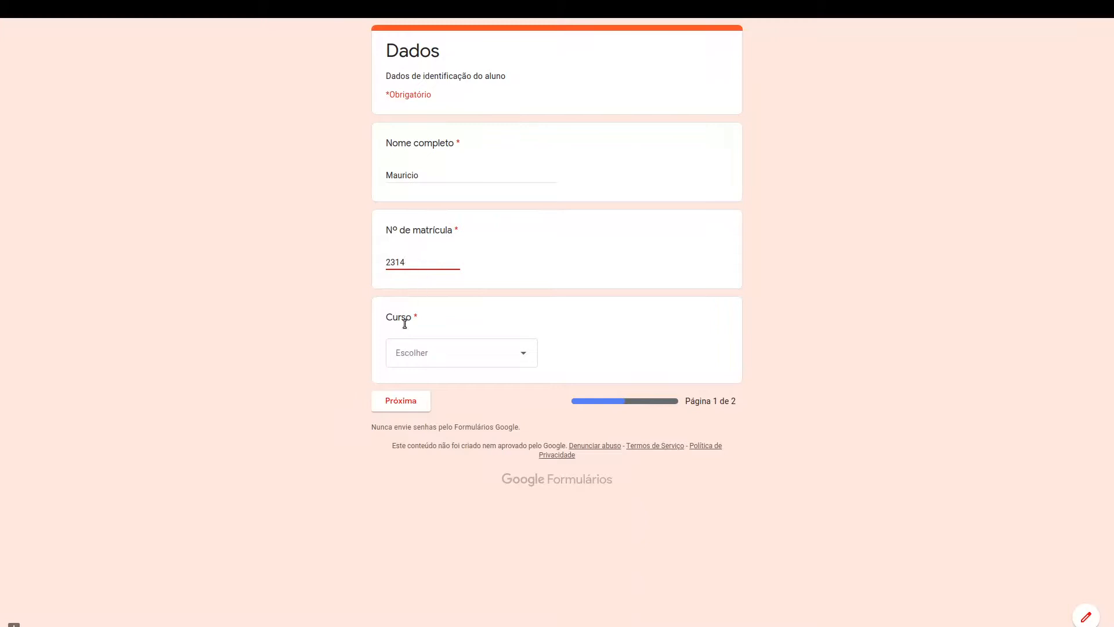
click(445, 353)
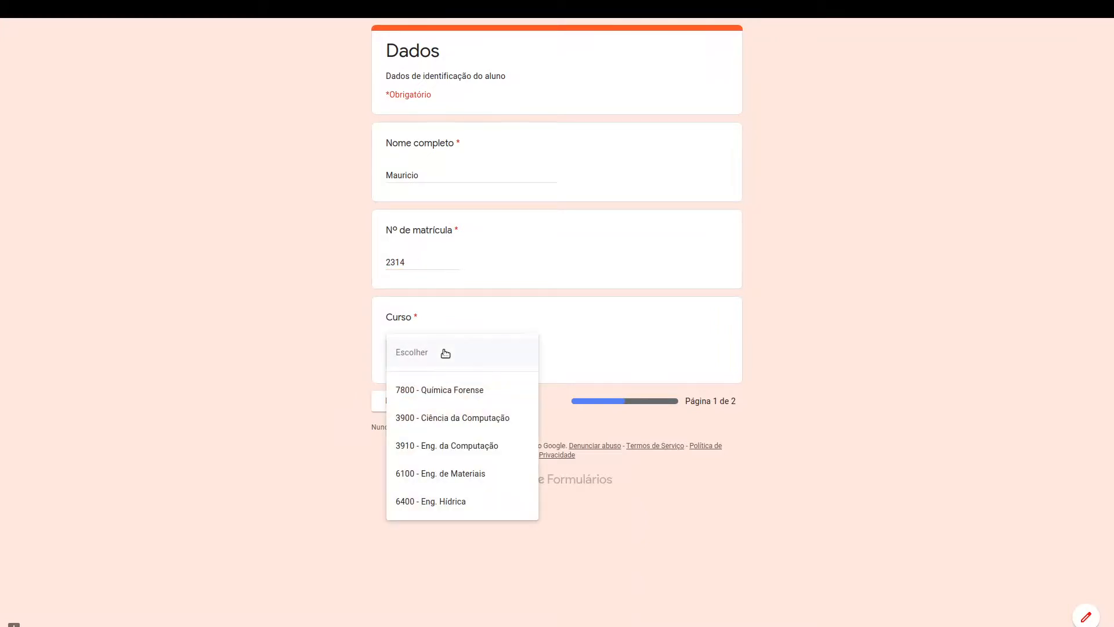
click(473, 390)
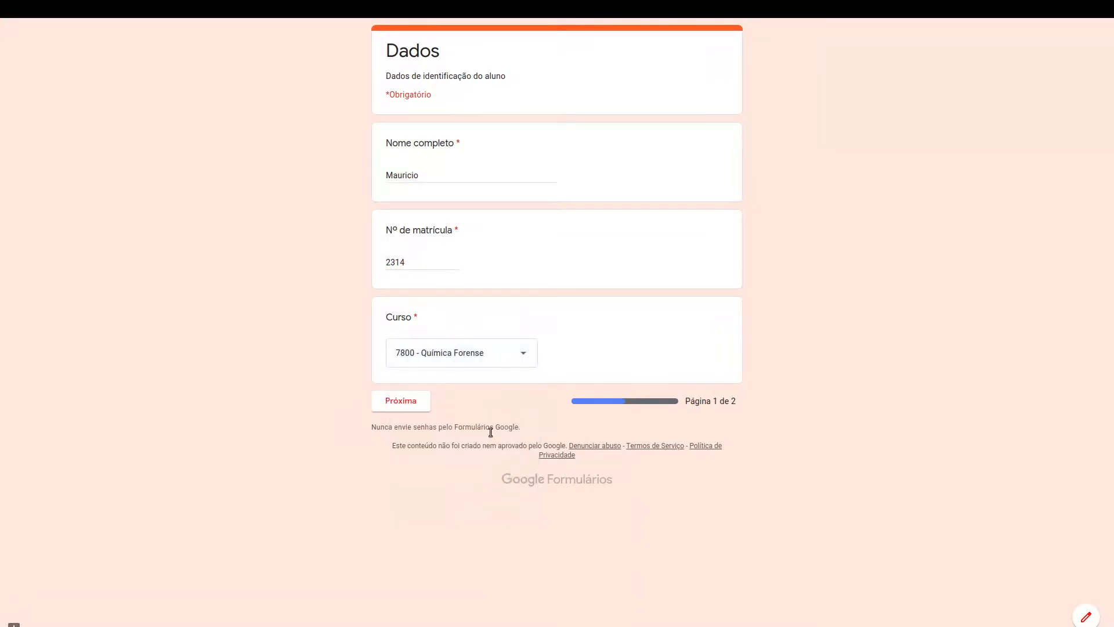
Advance to Sobre a disciplina, answer Sim to having taken Cálculo 1 before, and choose Módulo de Limites and change it to Módulo de Integrais for GAMA.
click(419, 407)
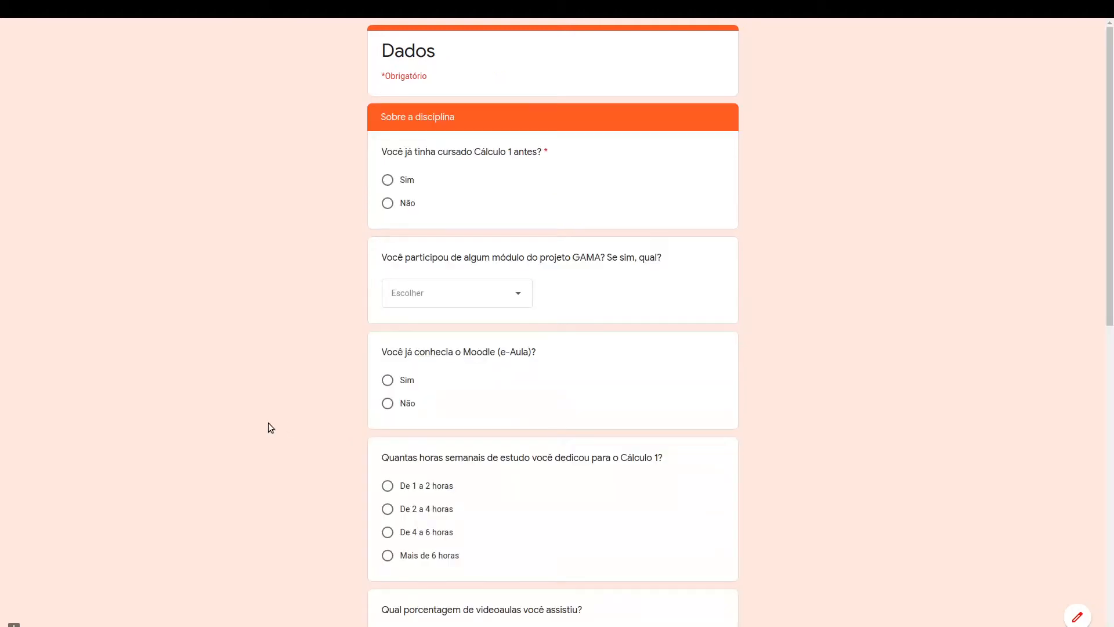
click(388, 180)
scroll(312, 354, down, 1)
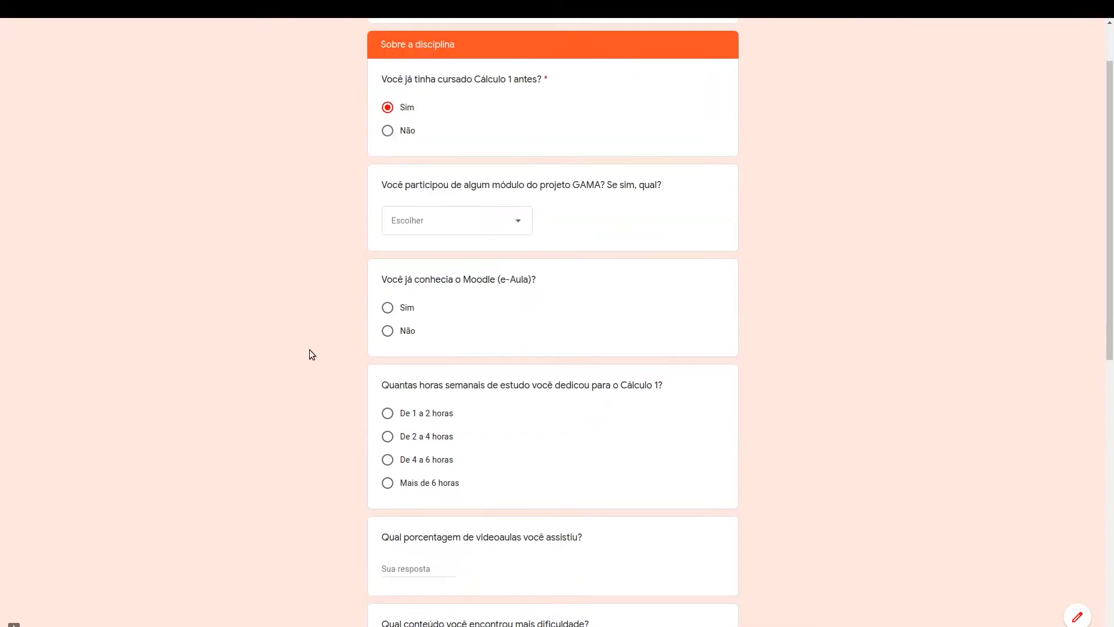
click(516, 224)
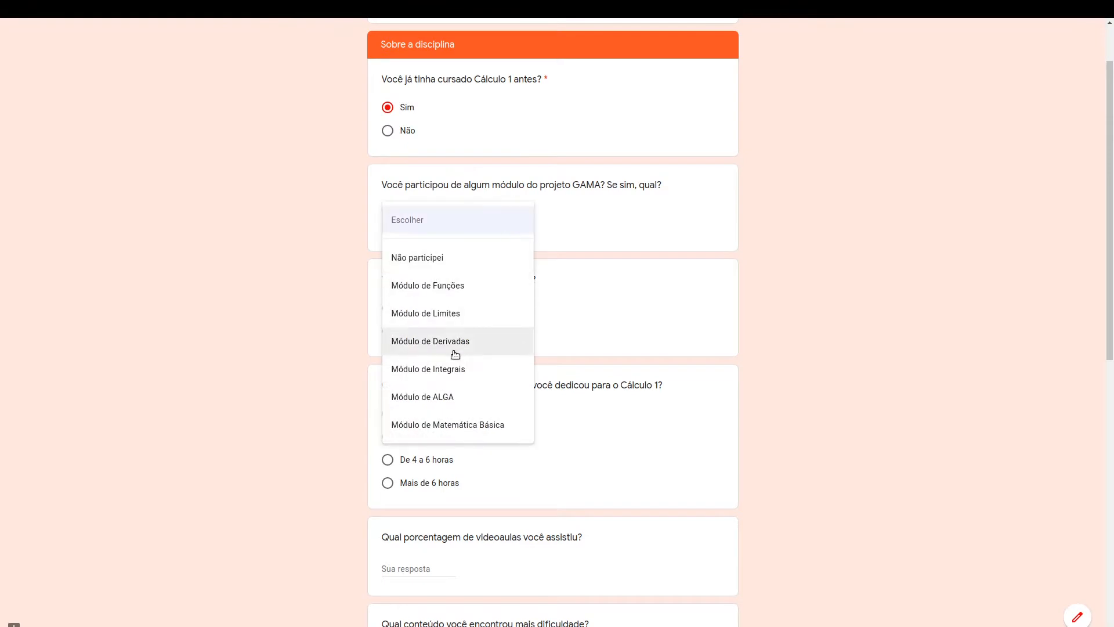
click(477, 320)
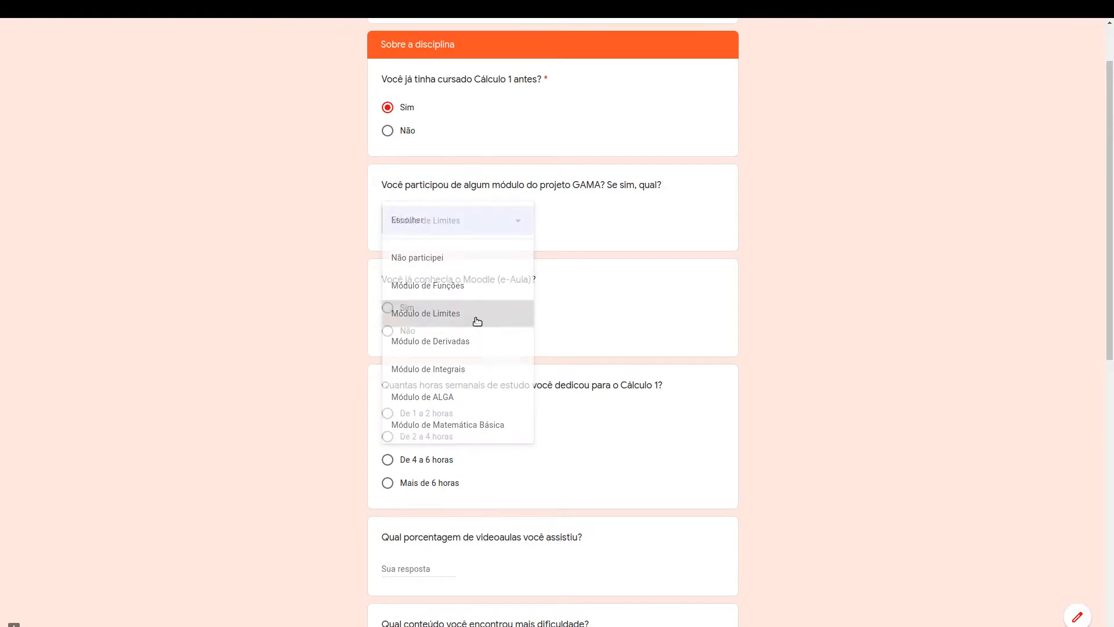
click(523, 223)
click(480, 276)
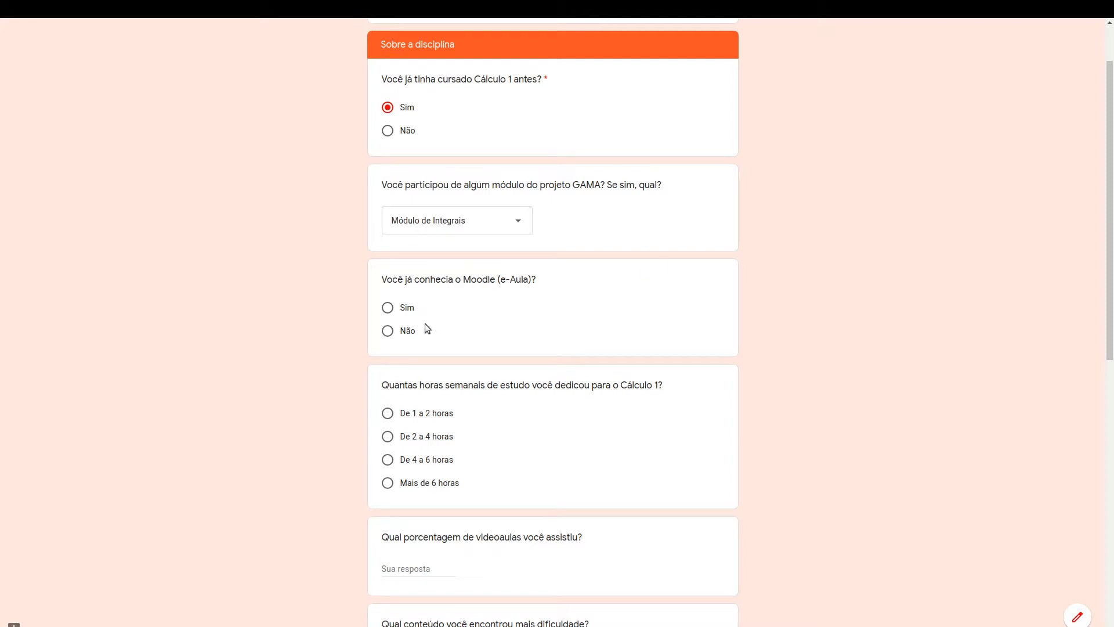
Answer Sim to the Moodle (e-Aula) question, clear that selection and answer Não instead.
click(387, 307)
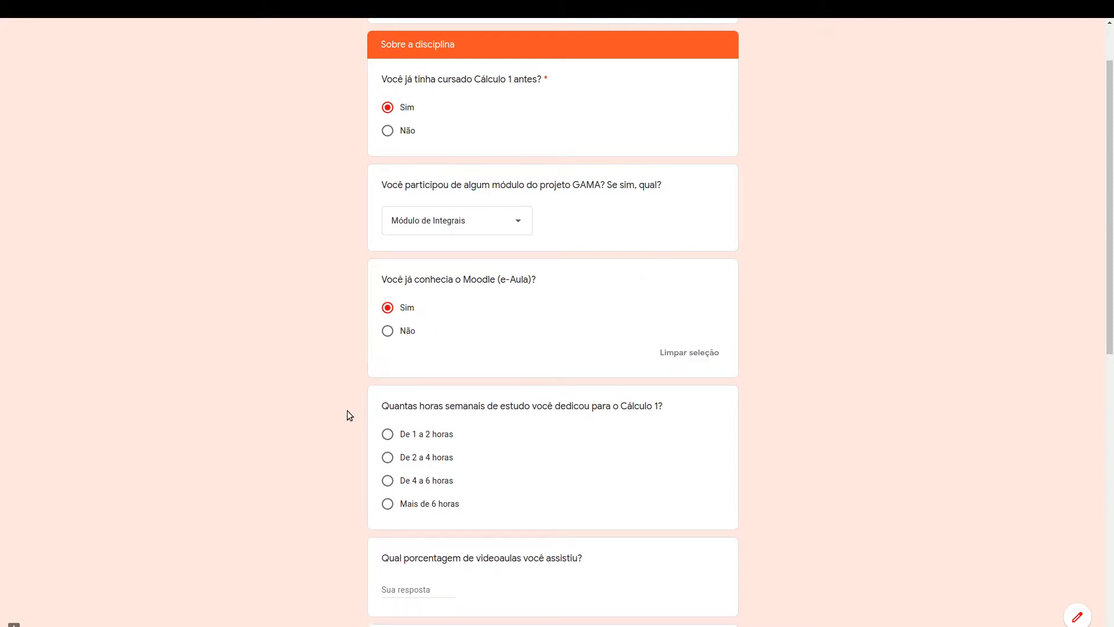
scroll(349, 415, down, 3)
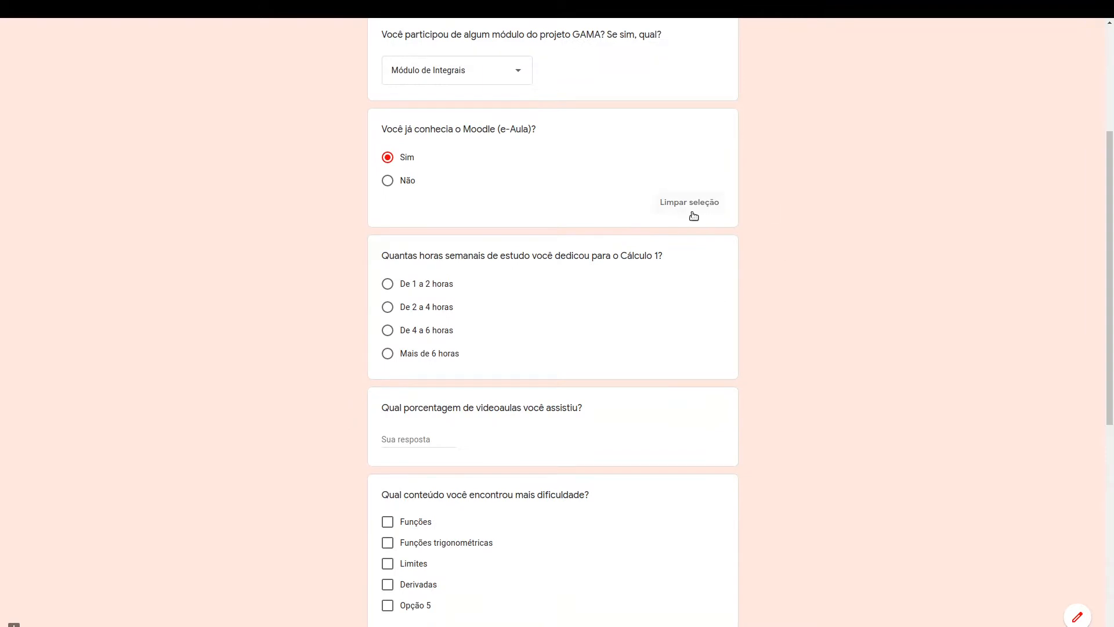
click(708, 202)
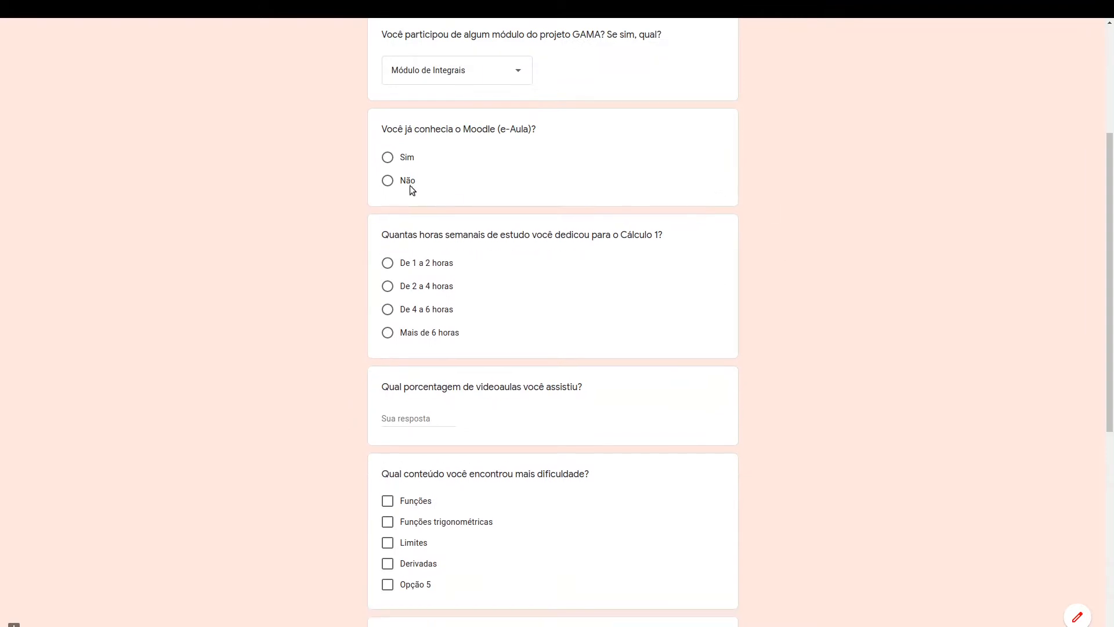
click(388, 181)
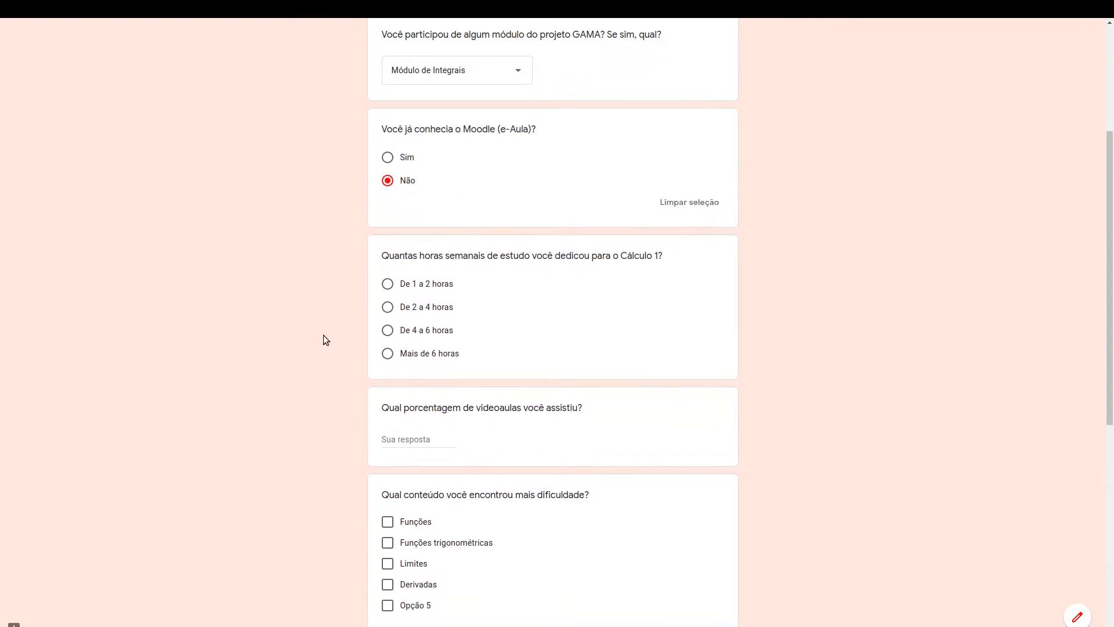
Answer De 4 a 6 horas, 50, Funções trigonométricas and Limites, and "usei o fórum do e-Aula", and return to editing the form, discarding the answers.
scroll(324, 338, down, 2)
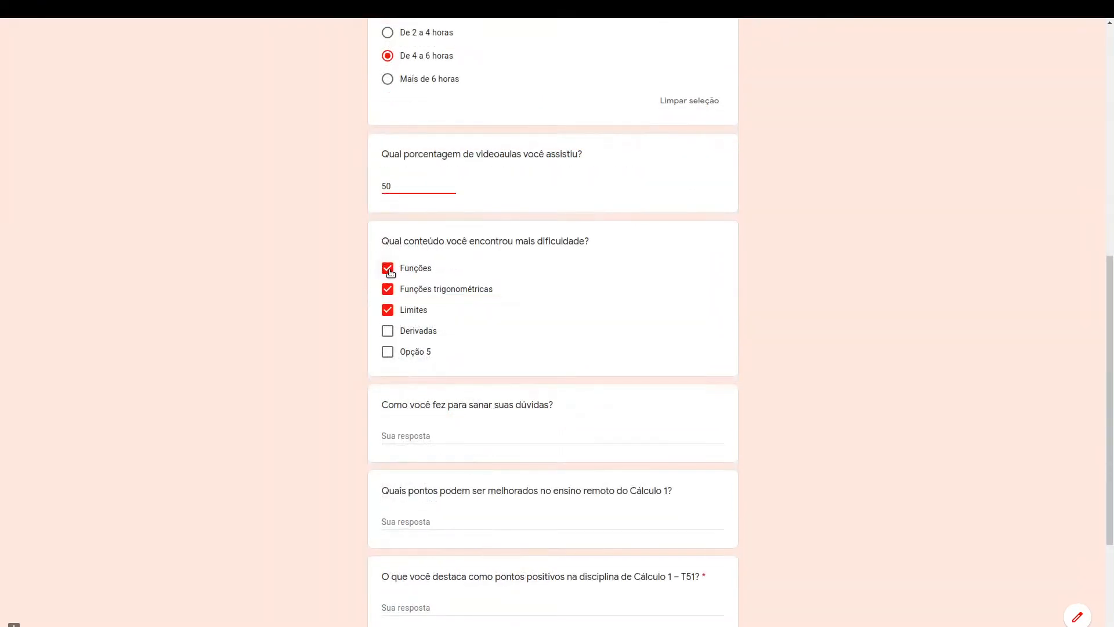
click(388, 268)
scroll(343, 455, down, 3)
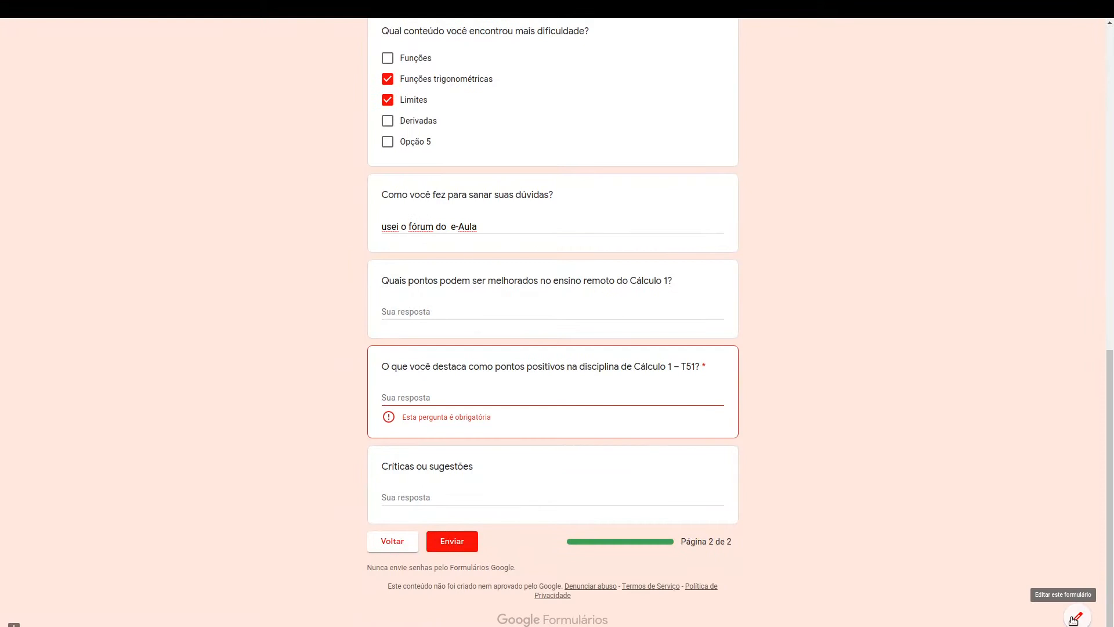
click(1074, 617)
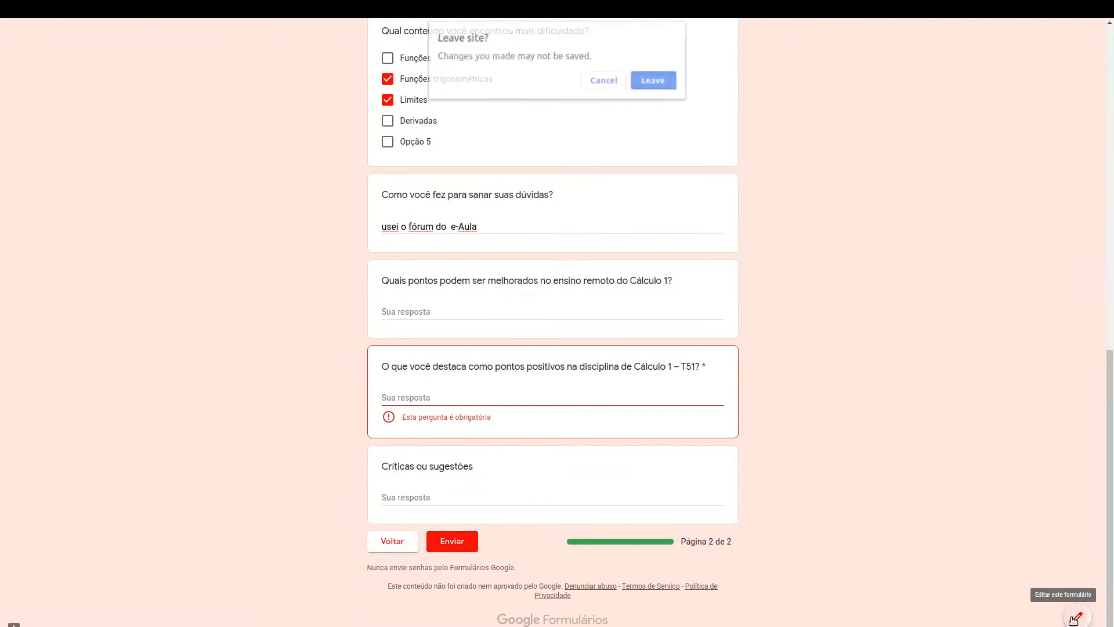
click(652, 79)
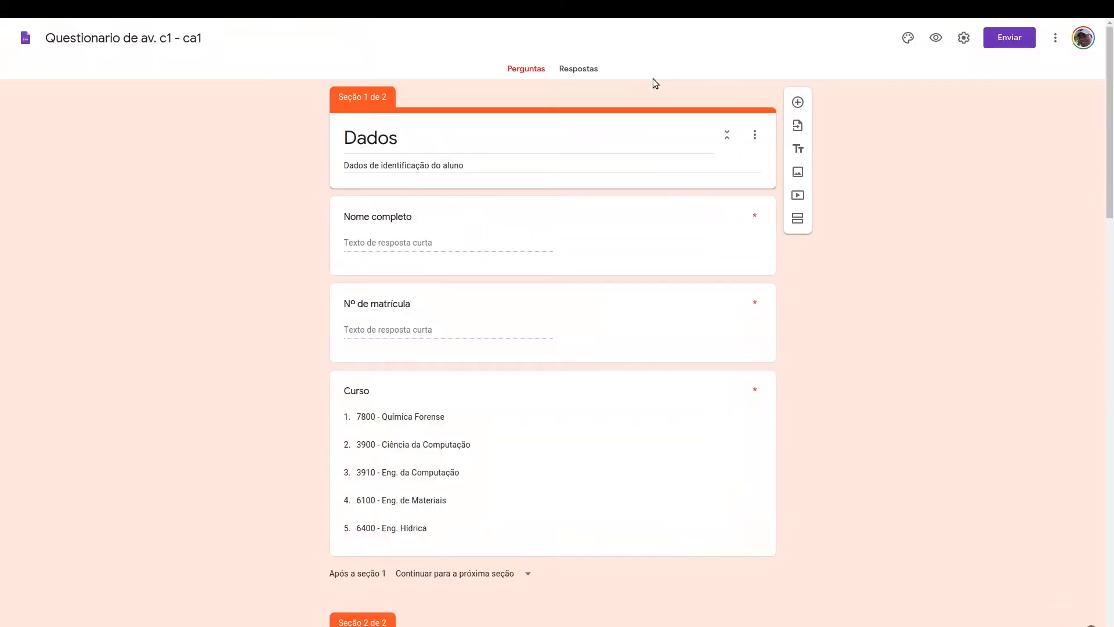
Delete the leftover Opção 5 choice from the question "Qual conteúdo você encontrou mais dificuldade?".
scroll(784, 431, down, 12)
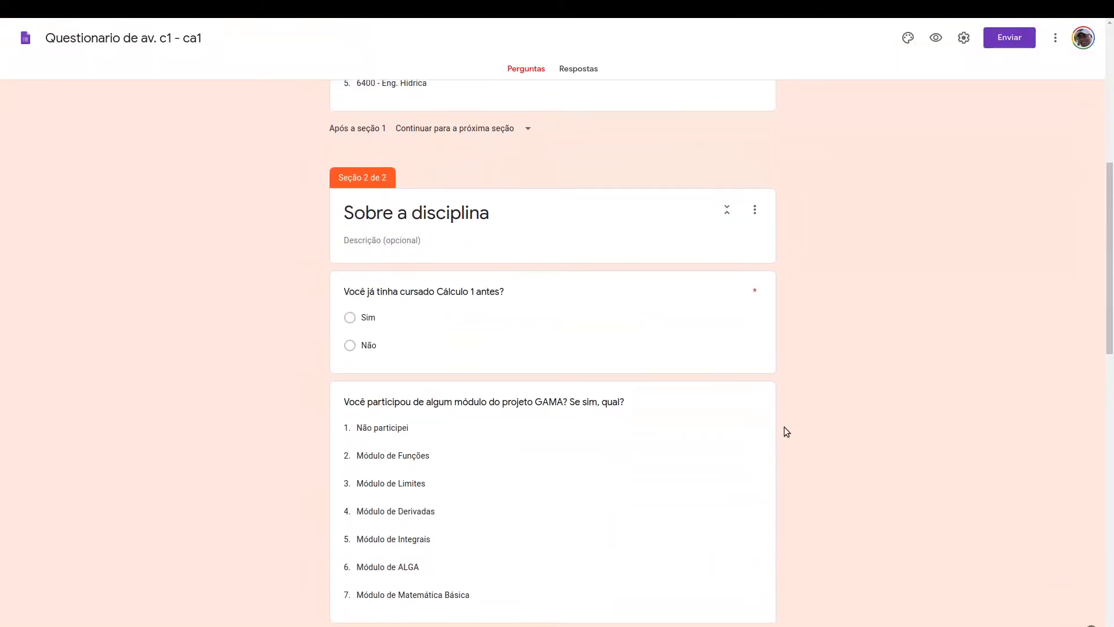
scroll(784, 428, down, 6)
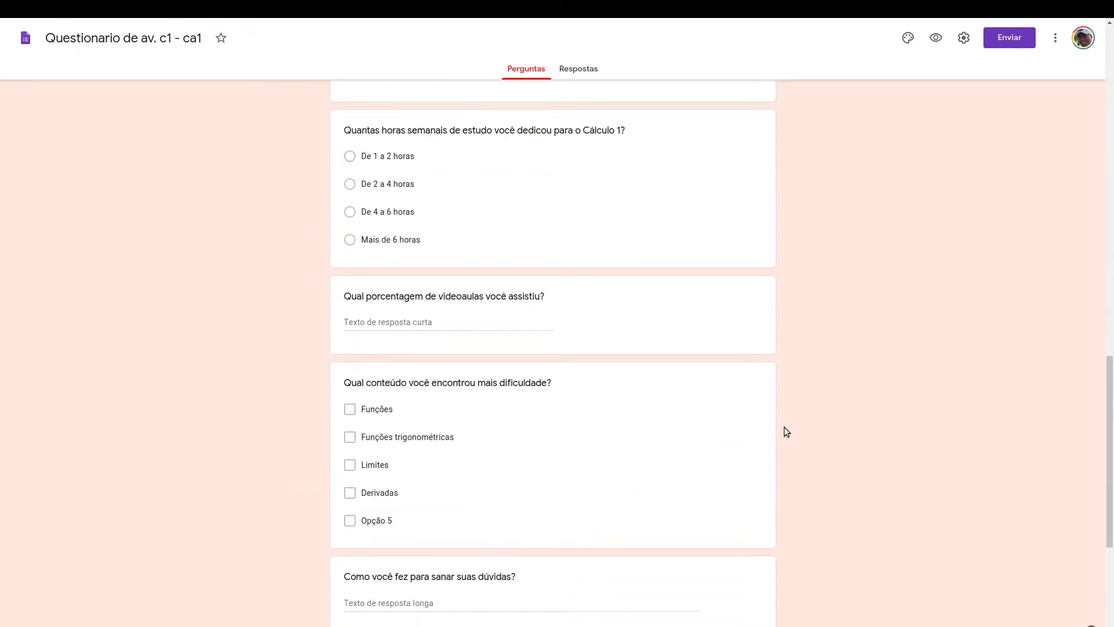
click(392, 522)
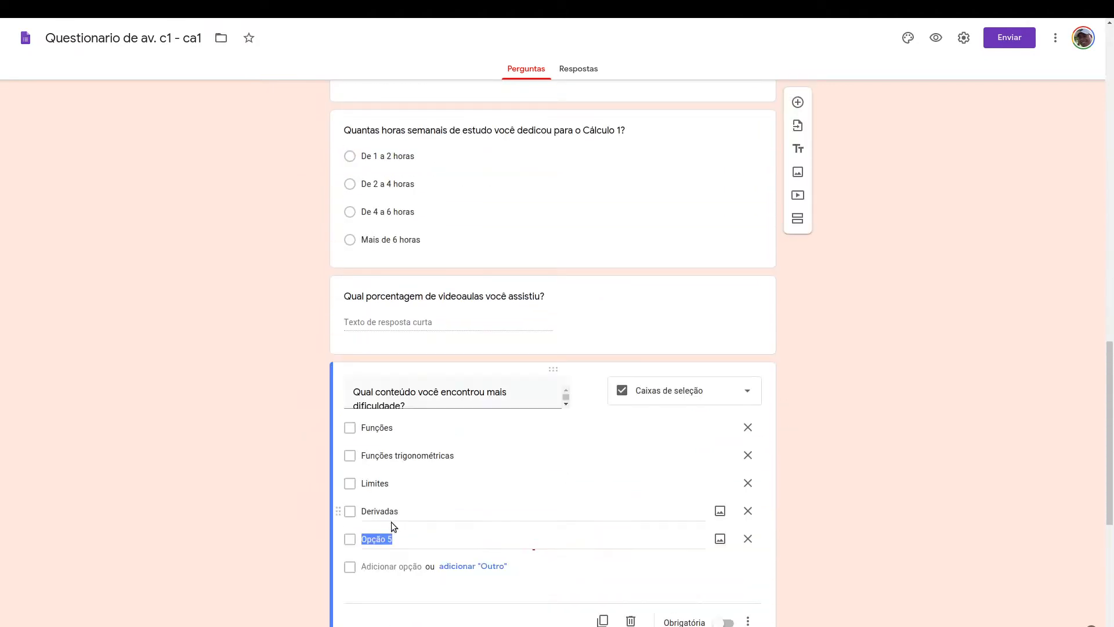
click(748, 539)
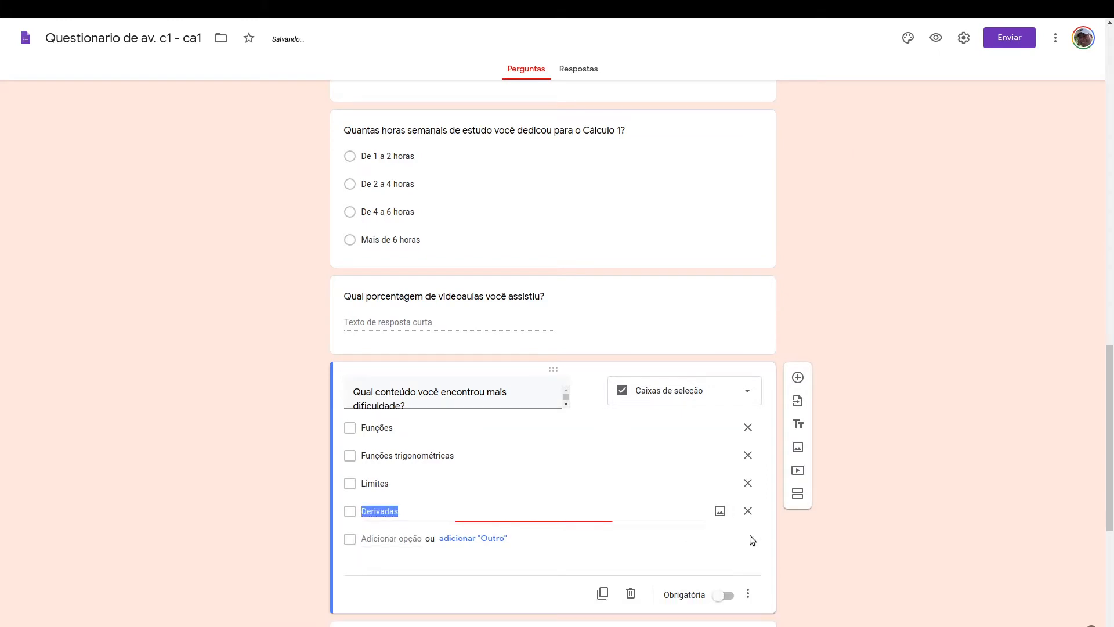
click(862, 535)
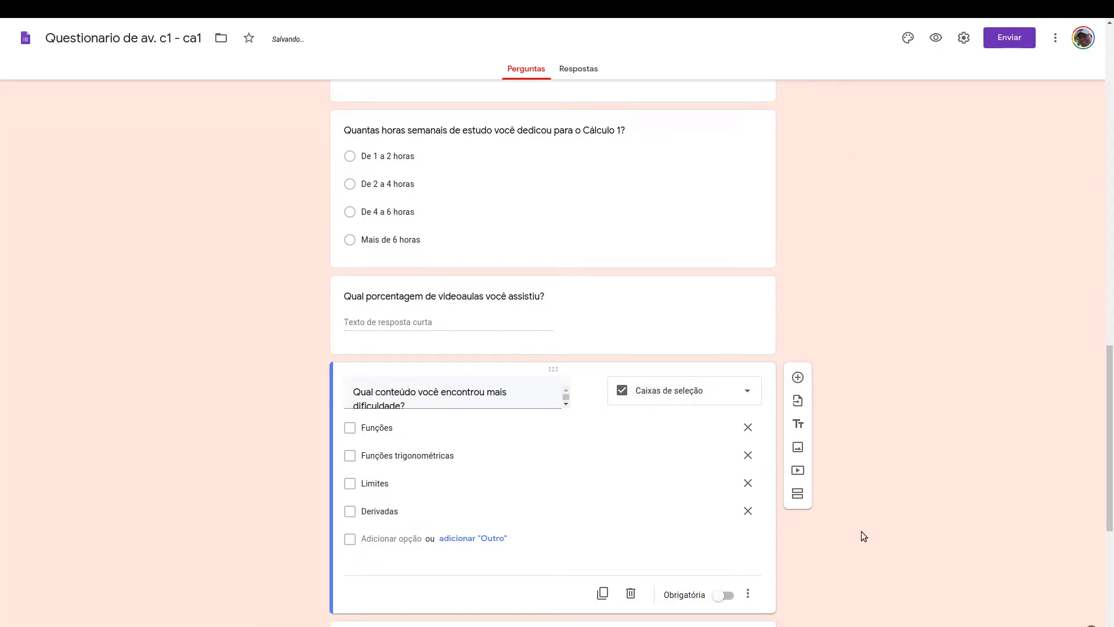
Change the answer type of the GAMA module participation question to Caixas de seleção.
scroll(862, 535, up, 4)
scroll(863, 535, up, 5)
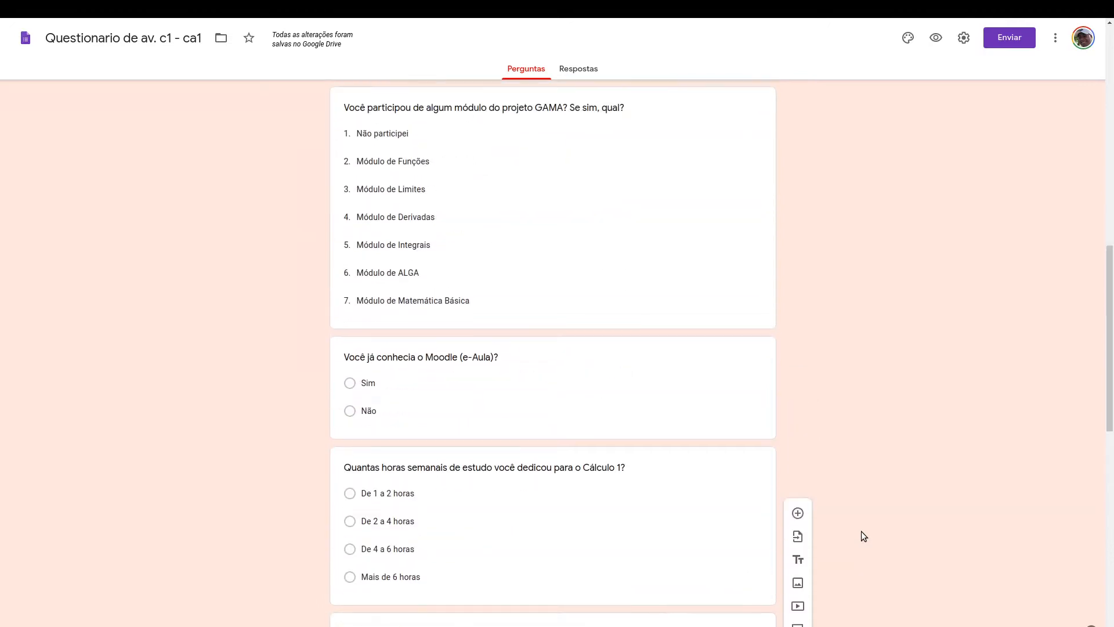
click(571, 342)
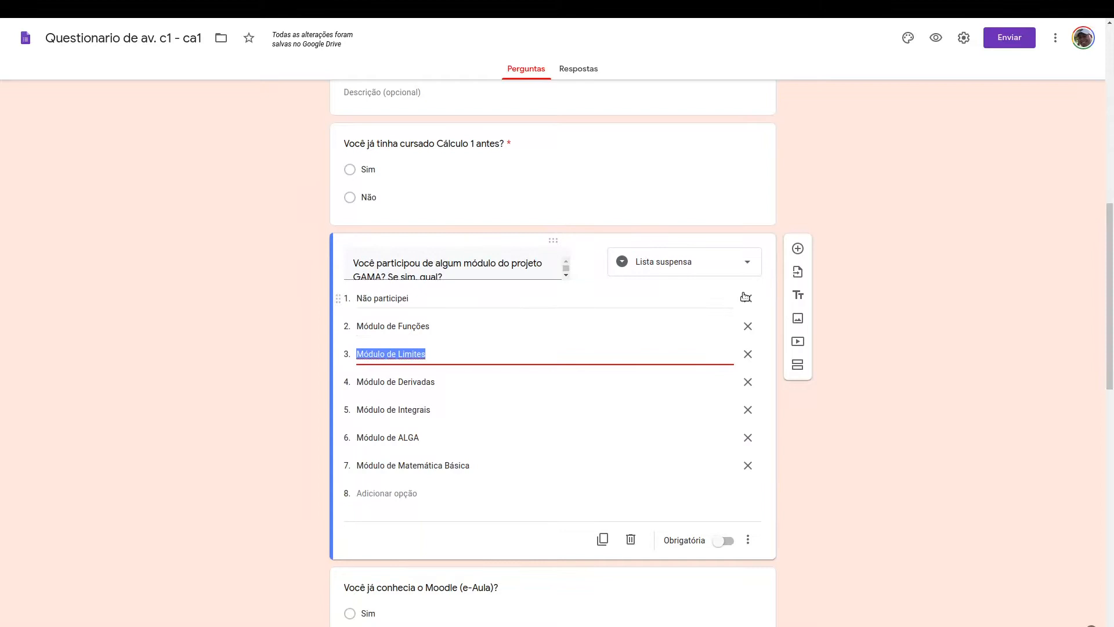
click(734, 266)
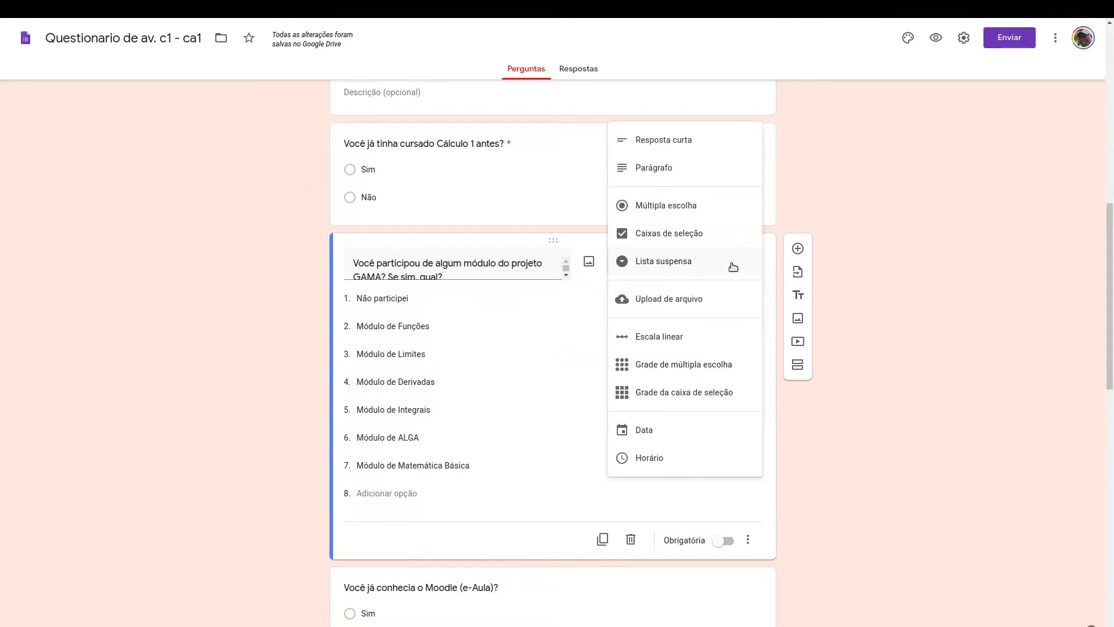
click(705, 237)
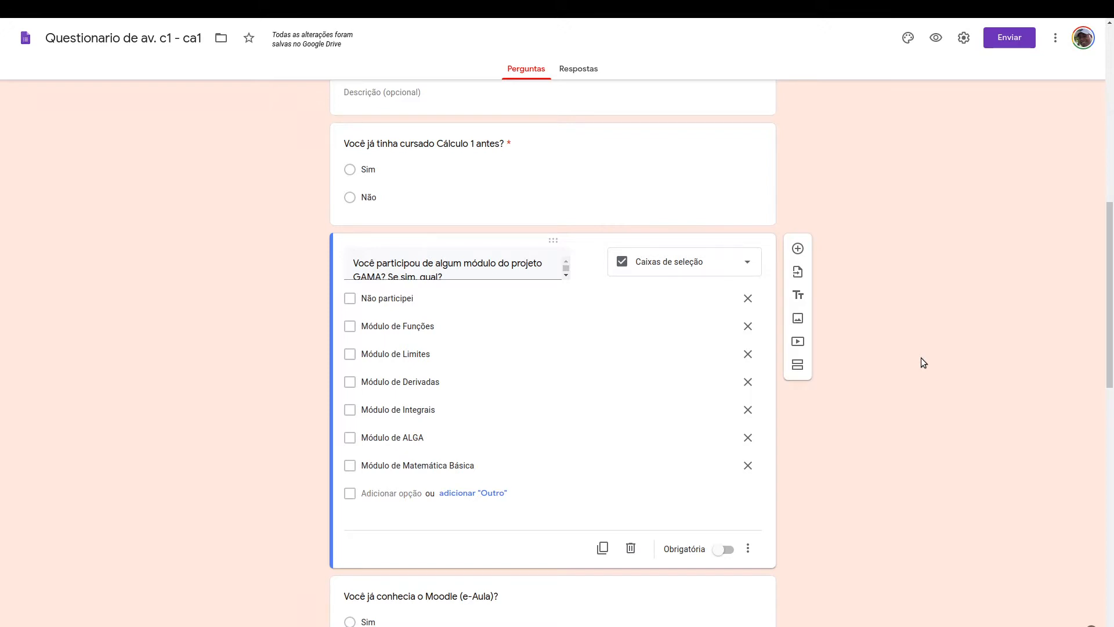
Preview the form again and fill in the student's name, the registration number and "6100 - Eng. de Materiais" as the Curso.
scroll(921, 357, up, 3)
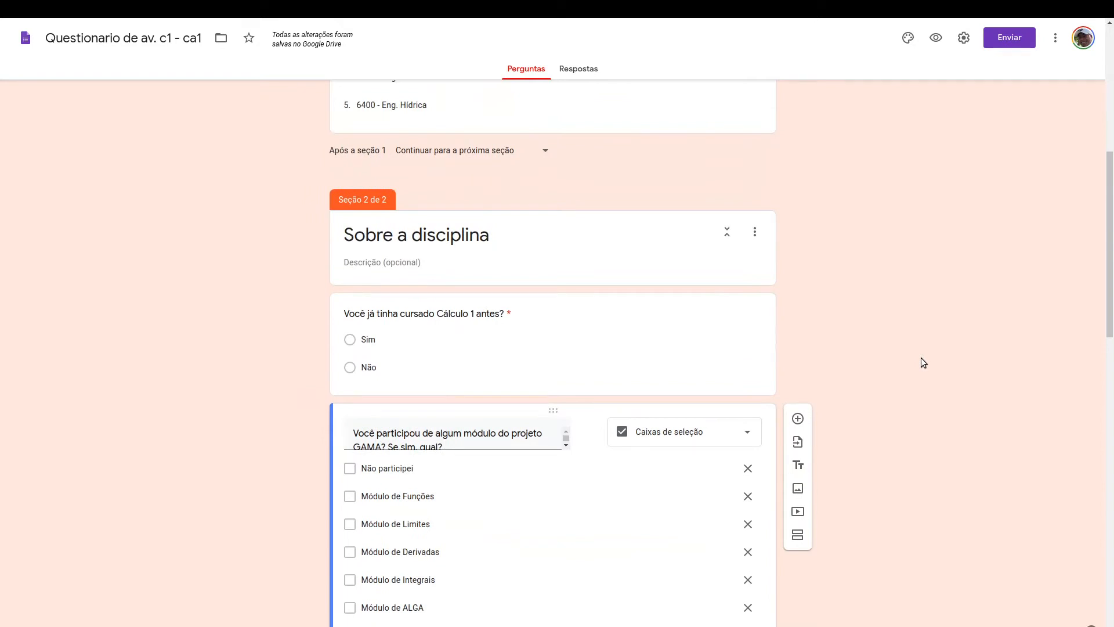
click(935, 38)
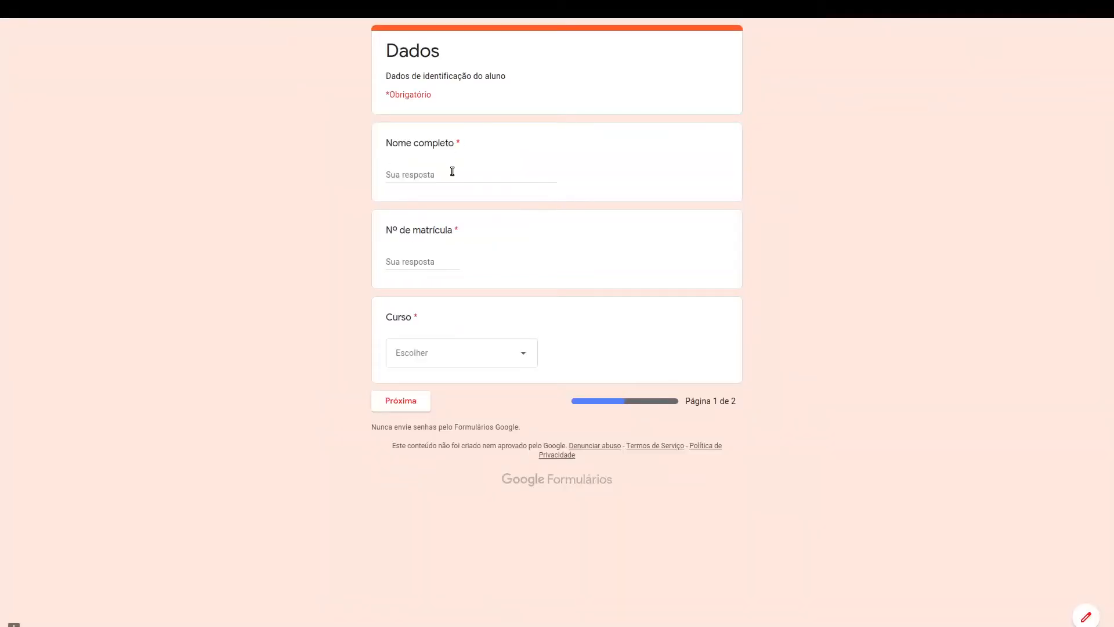
click(453, 171)
text(Mauricio)
key(Tab)
text(1223)
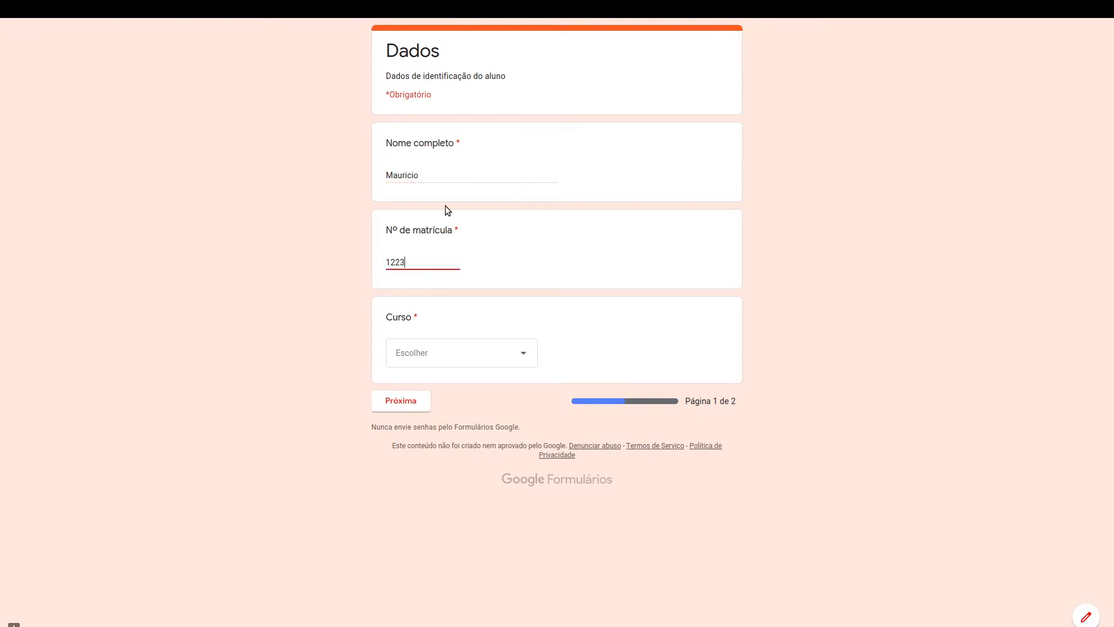
click(493, 353)
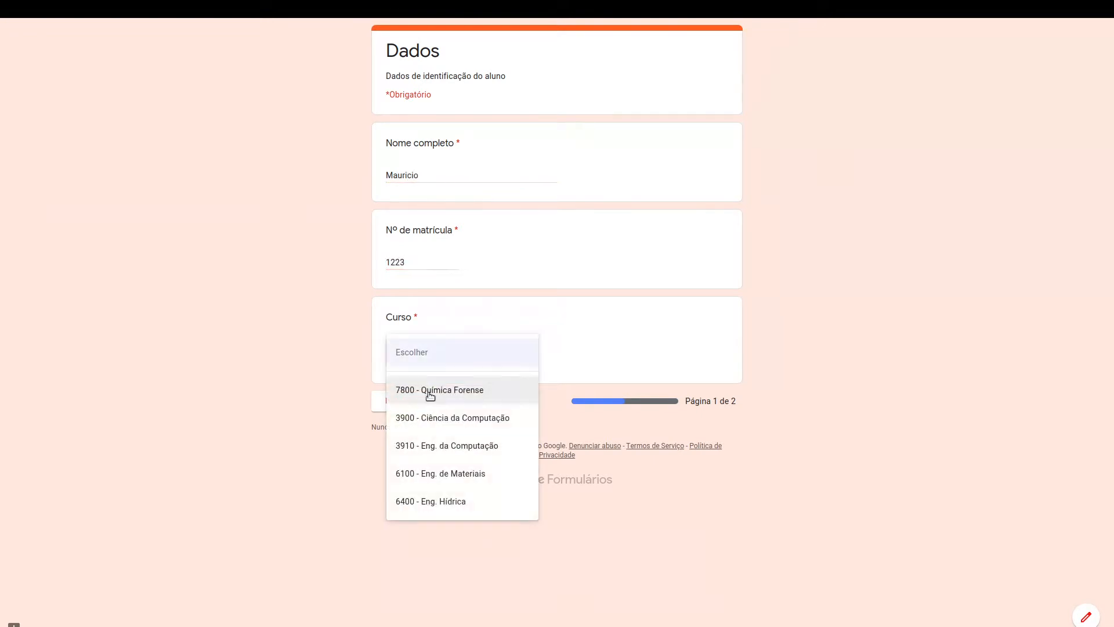
click(495, 472)
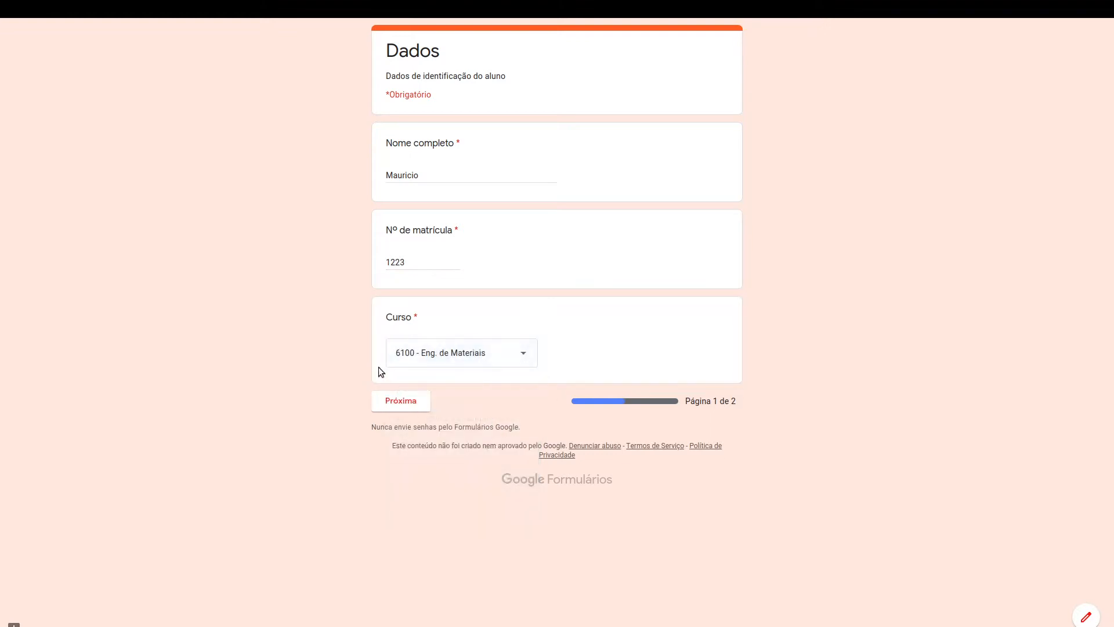
Advance to the second section, tick Módulo de Limites and Módulo de Integrais, and check the remaining questions.
click(400, 400)
scroll(267, 425, down, 2)
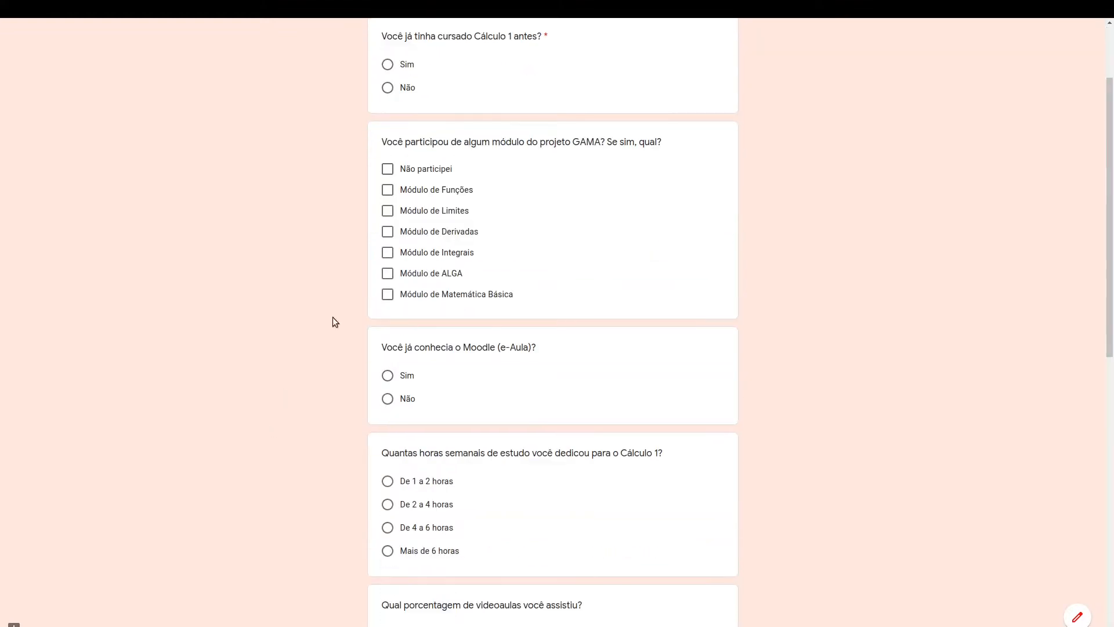
click(387, 210)
click(387, 253)
scroll(342, 428, down, 8)
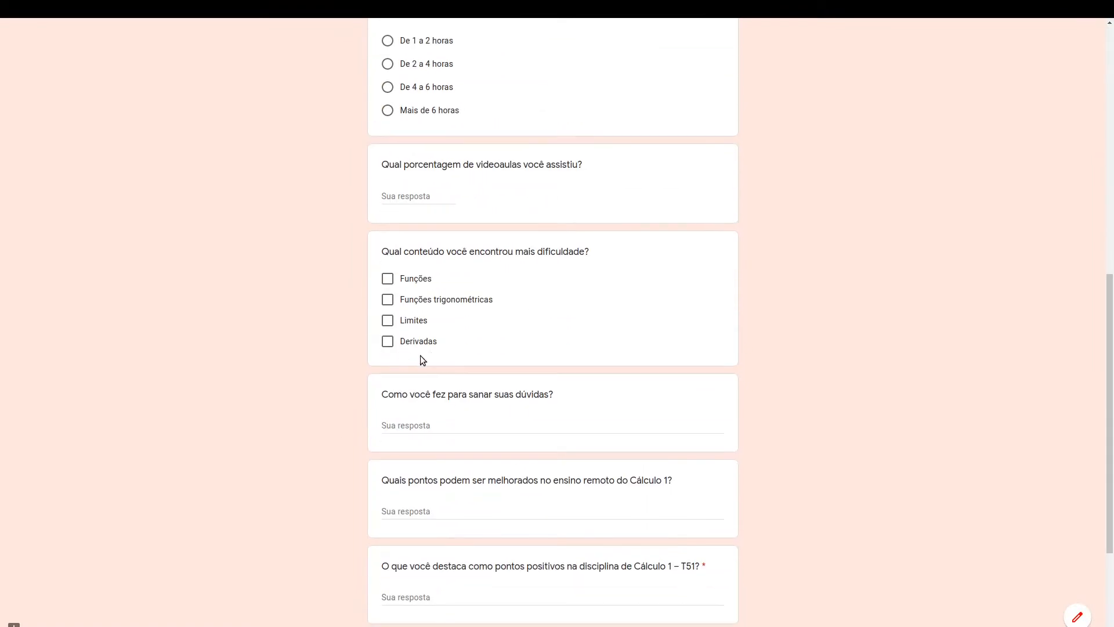
scroll(342, 372, down, 3)
scroll(343, 371, up, 3)
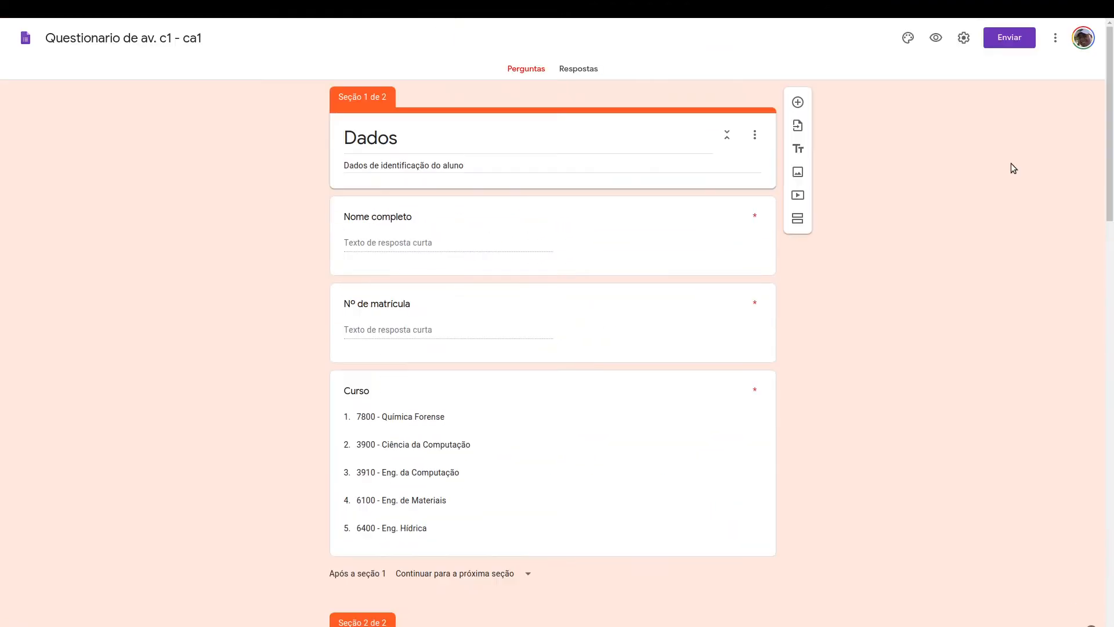
Open the form's sending options, look at sending by e-mail, and generate a link with URL curto enabled.
click(1010, 38)
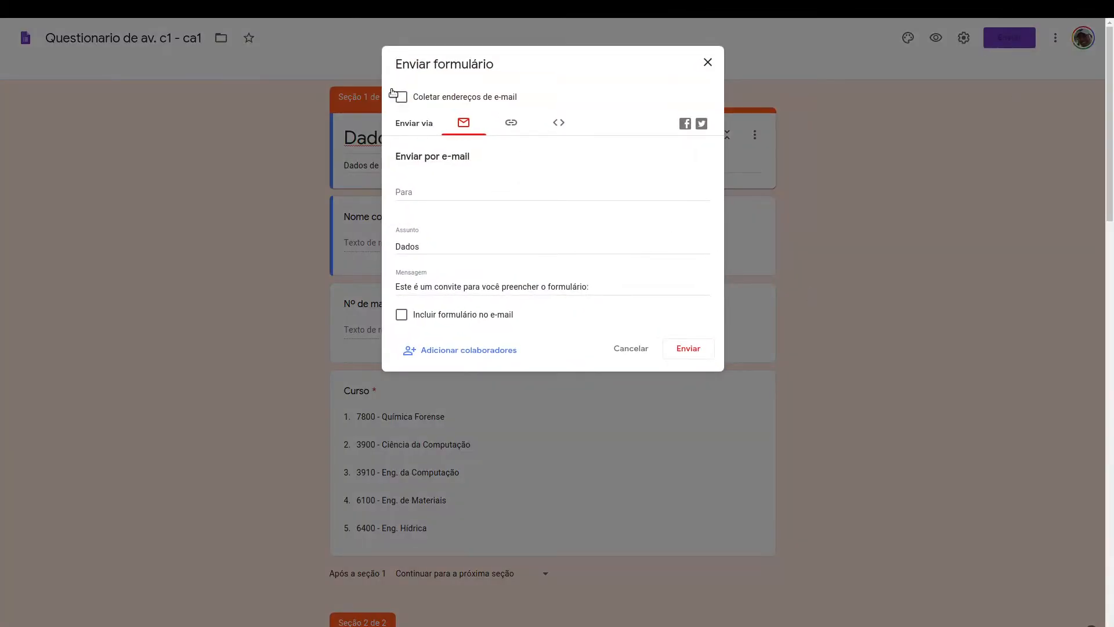
click(490, 190)
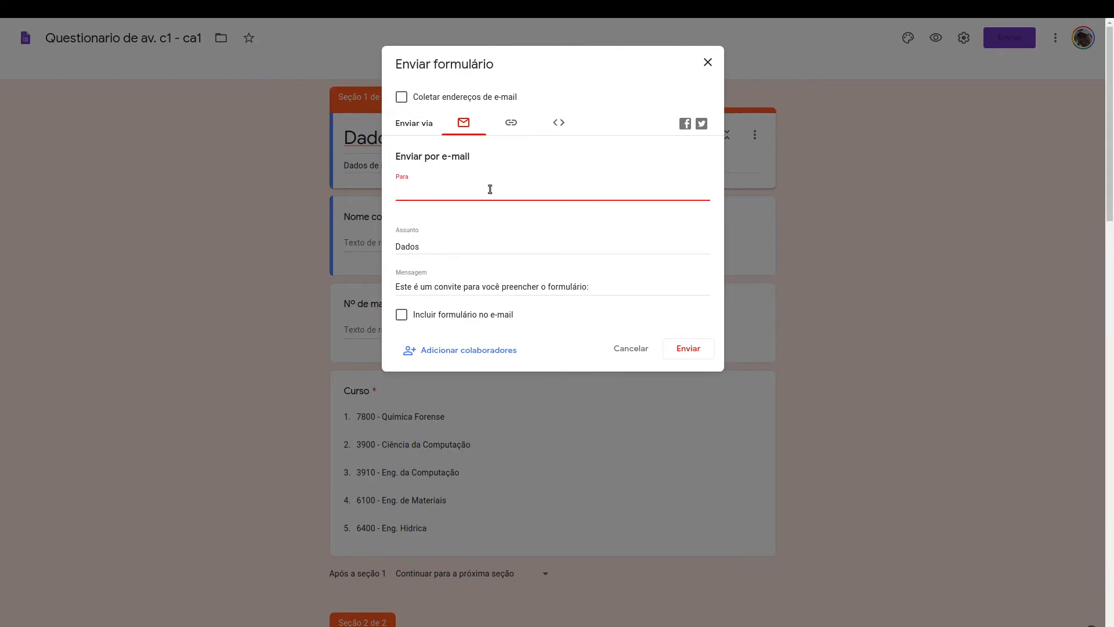
click(512, 124)
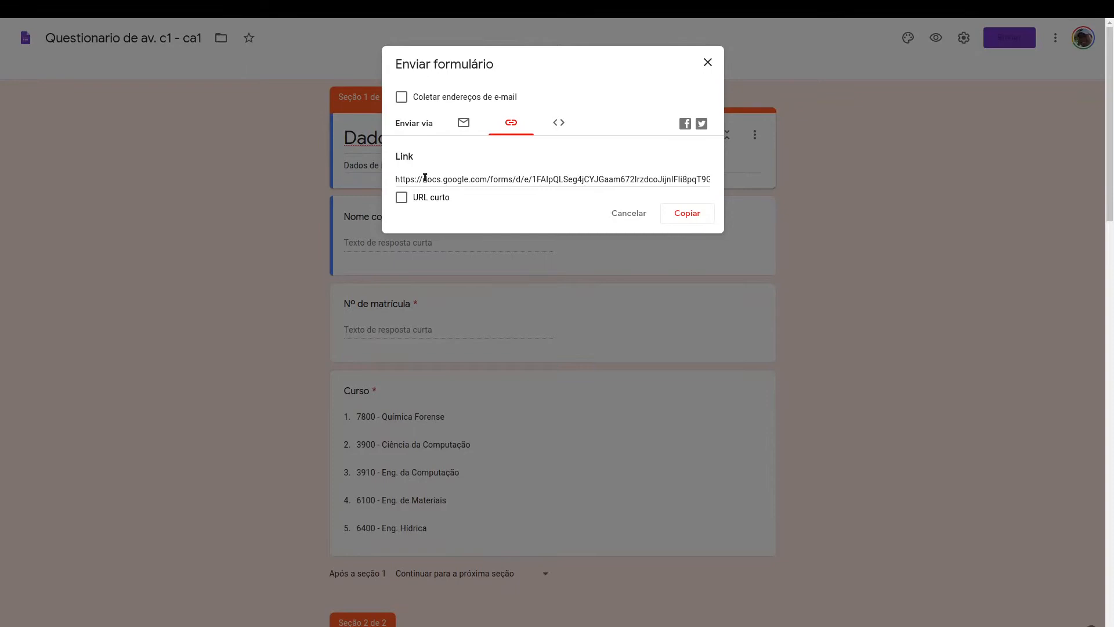
drag(425, 177, 683, 184)
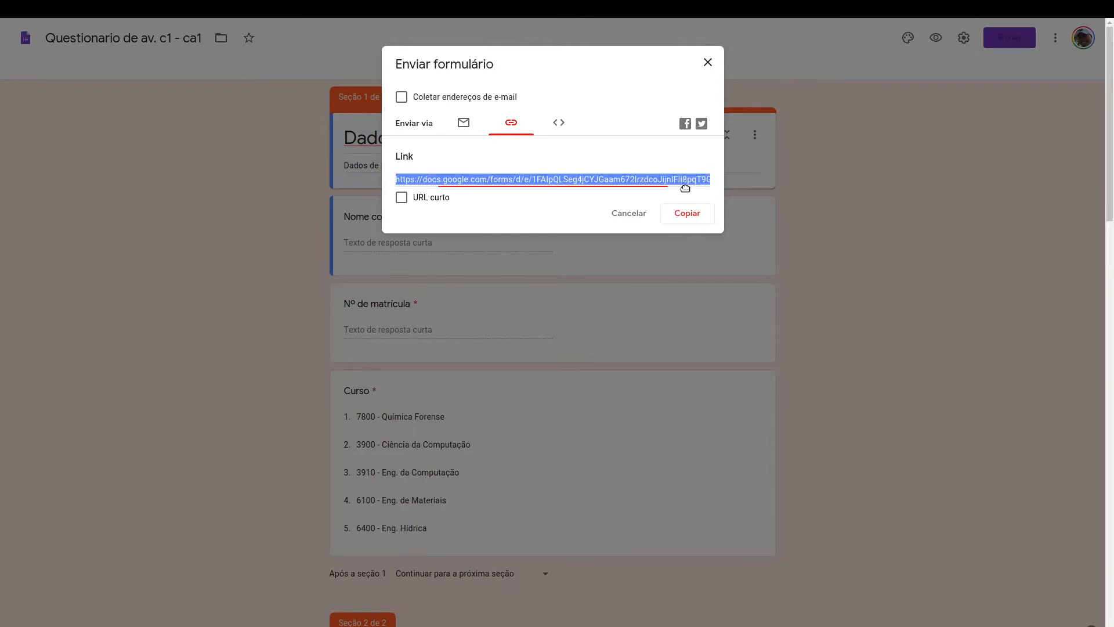
click(402, 198)
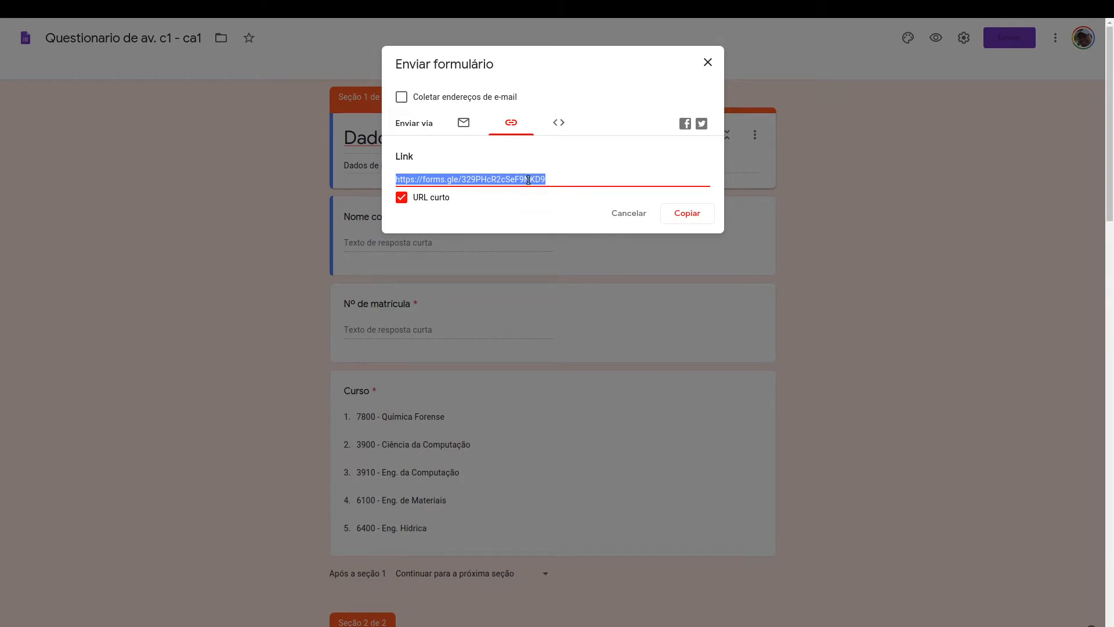
click(687, 220)
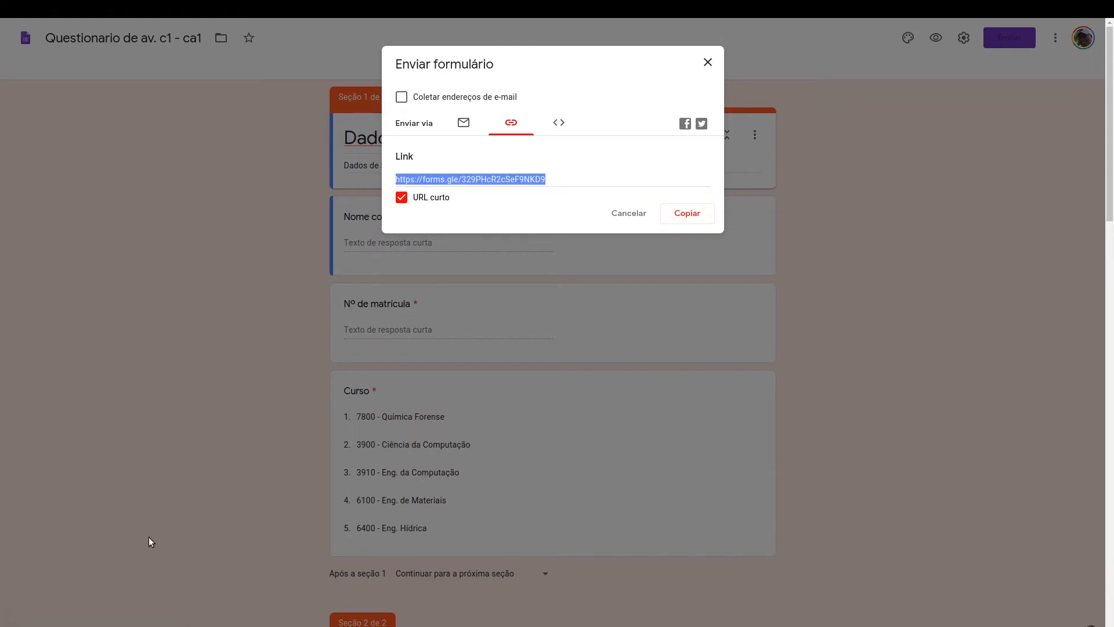
click(708, 62)
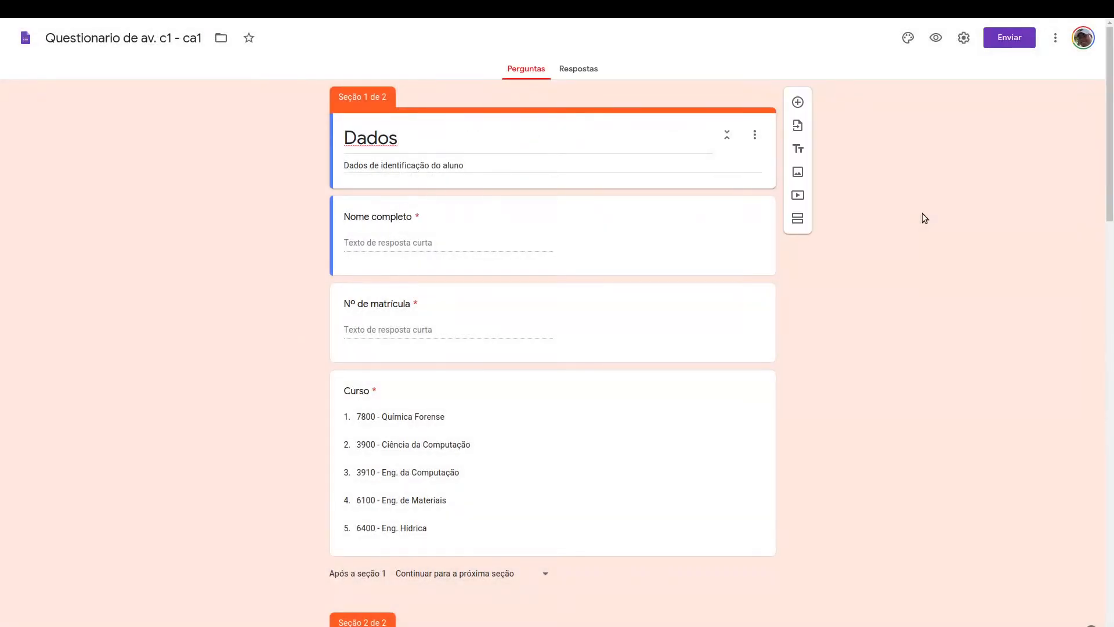
key(ctrl+shift+p)
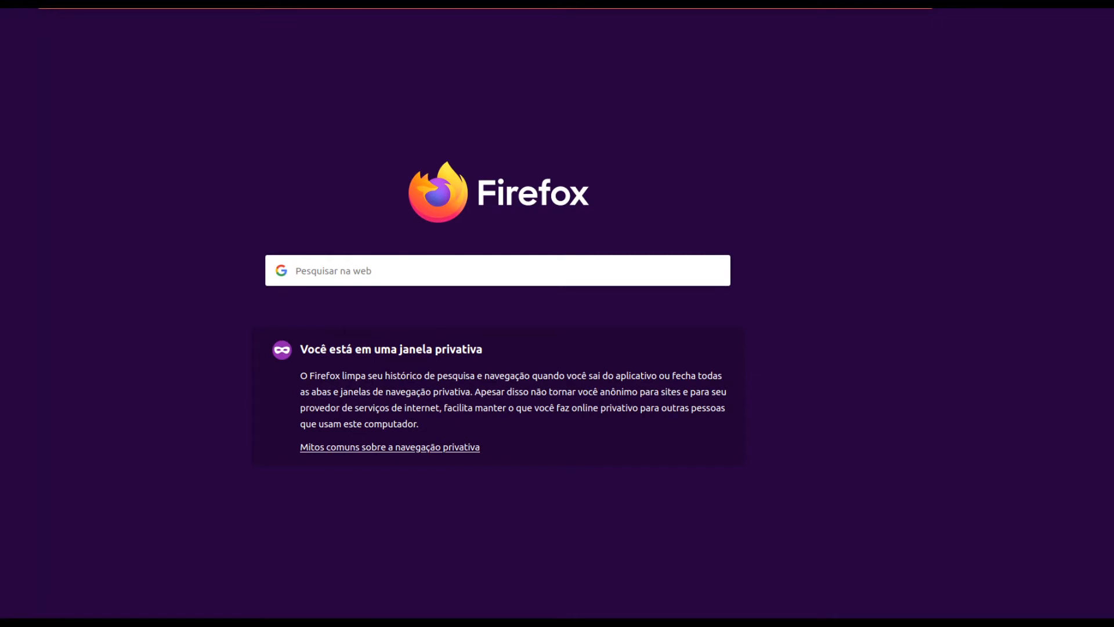
text(https://forms.gle/329PHcR2cSeF9NKD9)
key(Return)
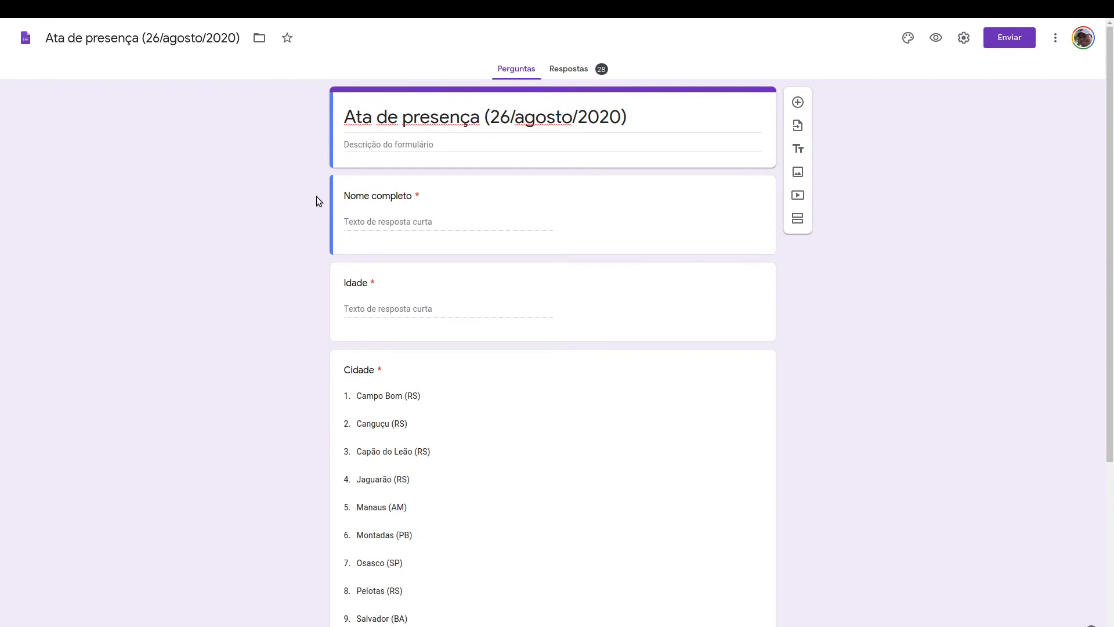
Look over the questions of the "Ata de presença (26/agosto/2020)" form and examine its response charts for Idade and Cidade.
scroll(329, 433, down, 4)
scroll(329, 433, up, 4)
scroll(329, 433, down, 4)
scroll(329, 433, up, 4)
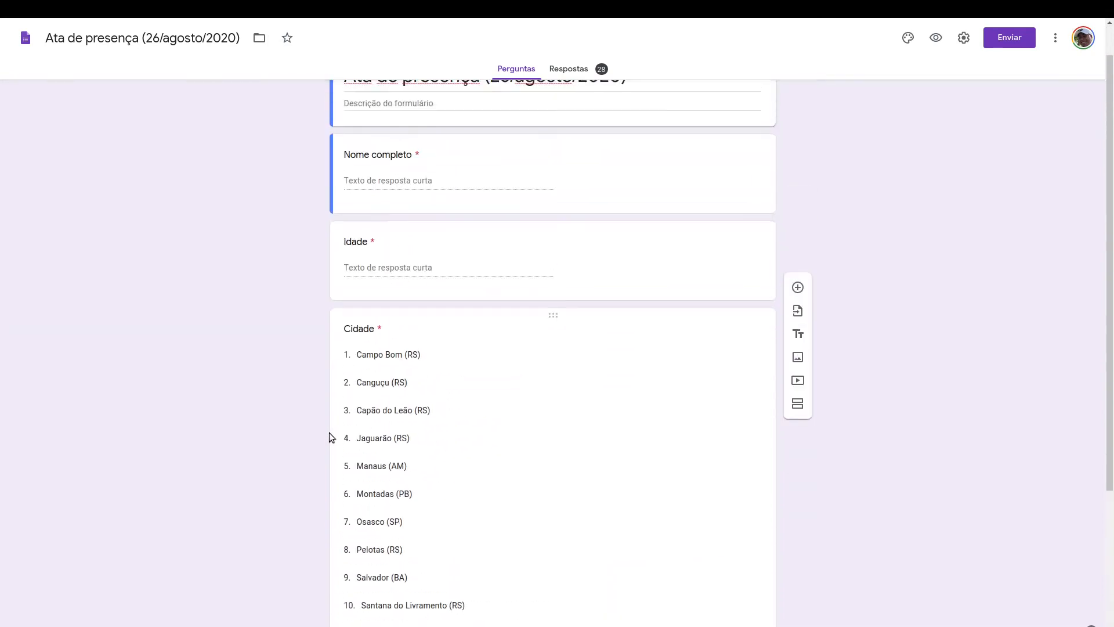
scroll(329, 433, up, 1)
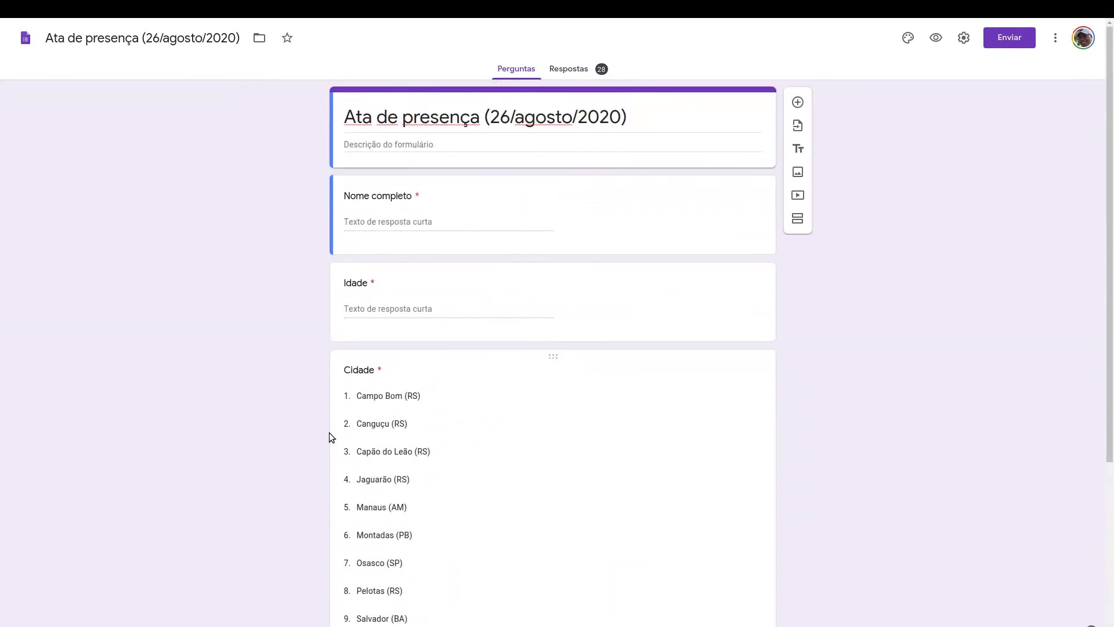
click(579, 76)
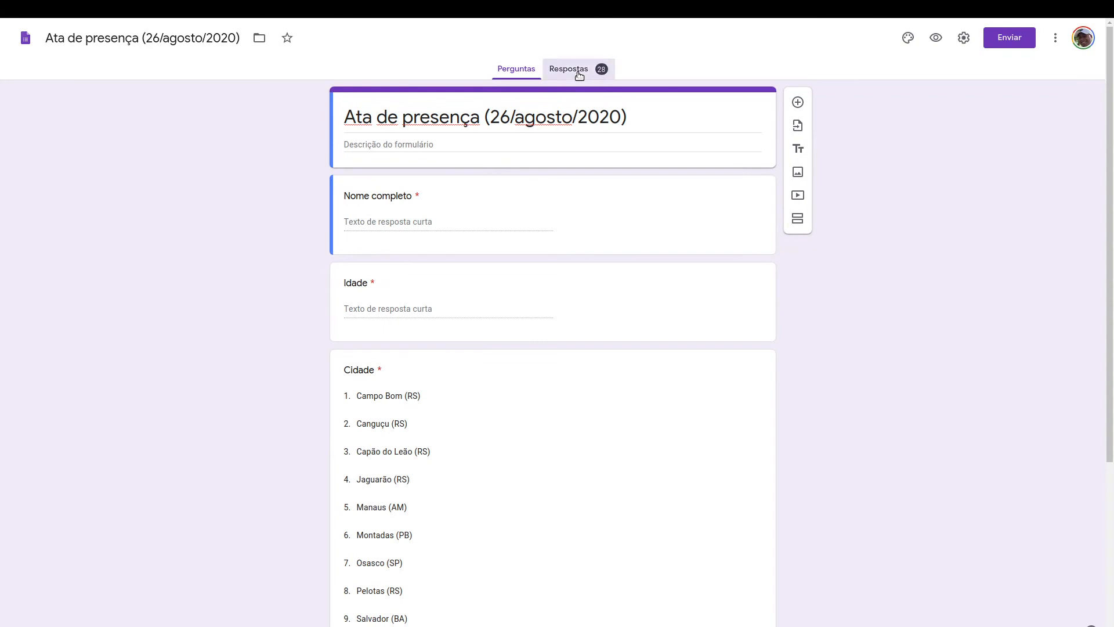
scroll(210, 548, down, 5)
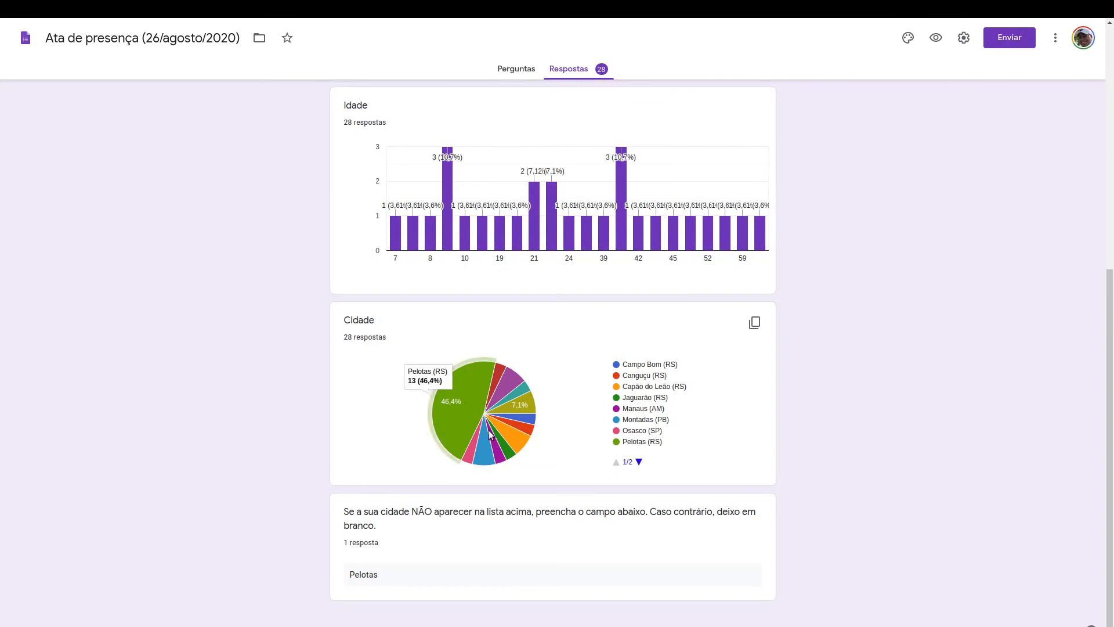
mouse_move(475, 403)
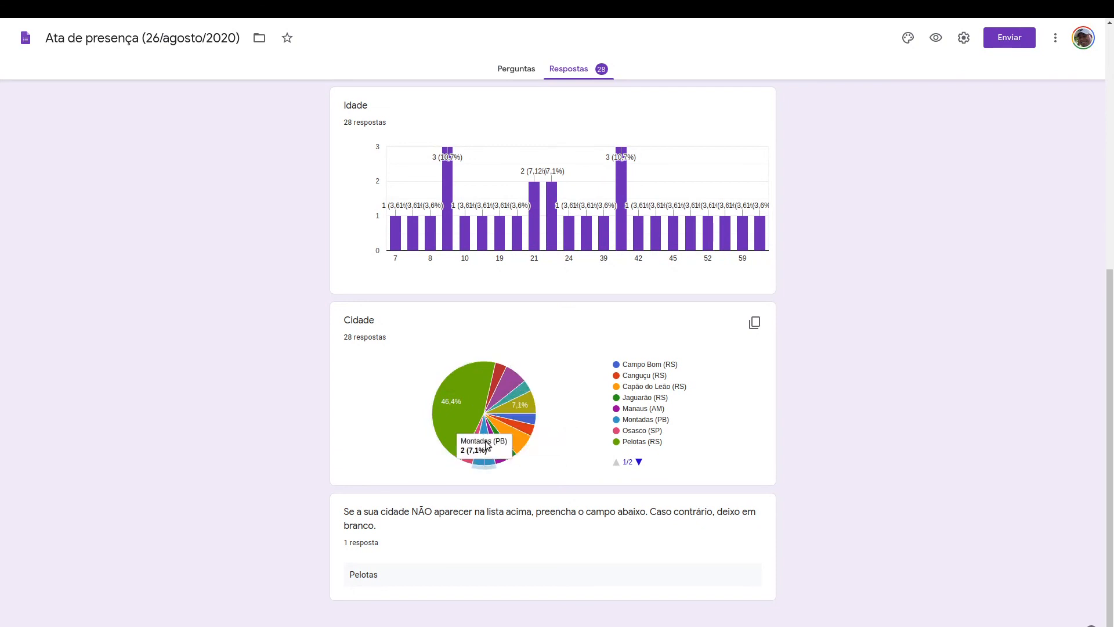